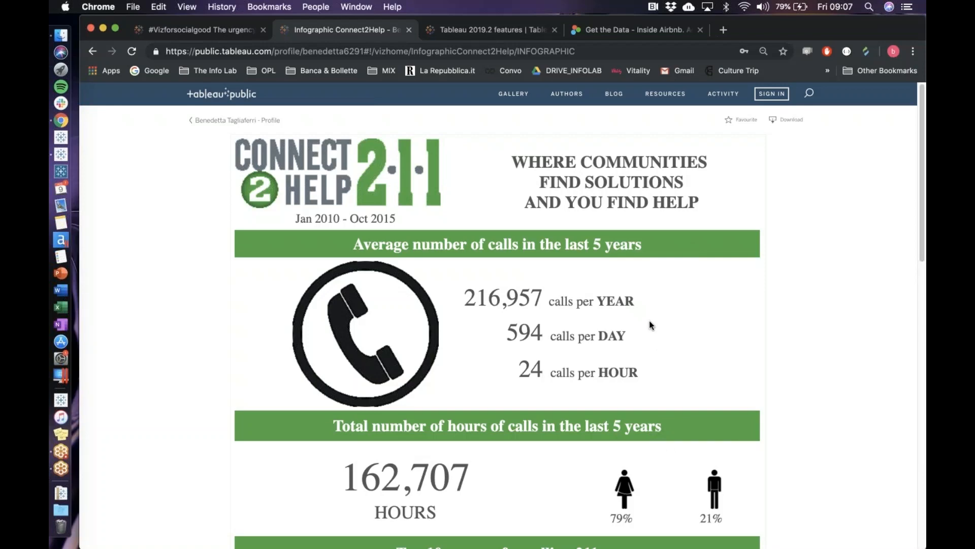
Step: Look through the Connect2Help infographic and the CAI Projects section of the Afghanistan education viz
scroll(651, 320, down, 6)
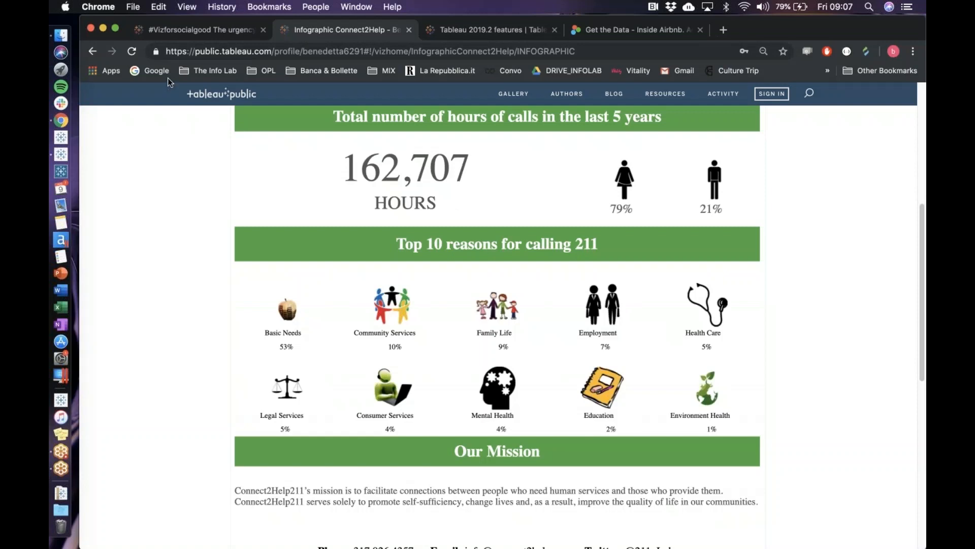
click(221, 34)
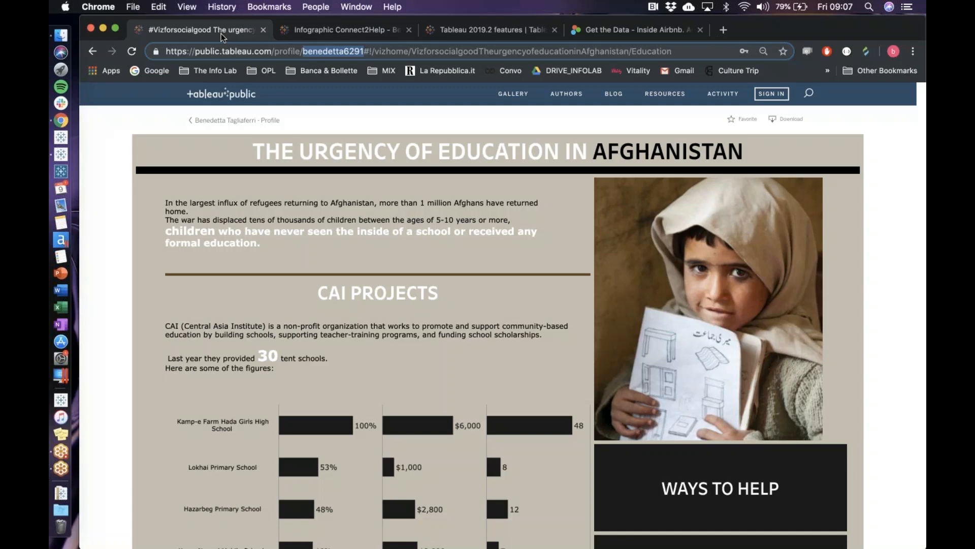
click(514, 294)
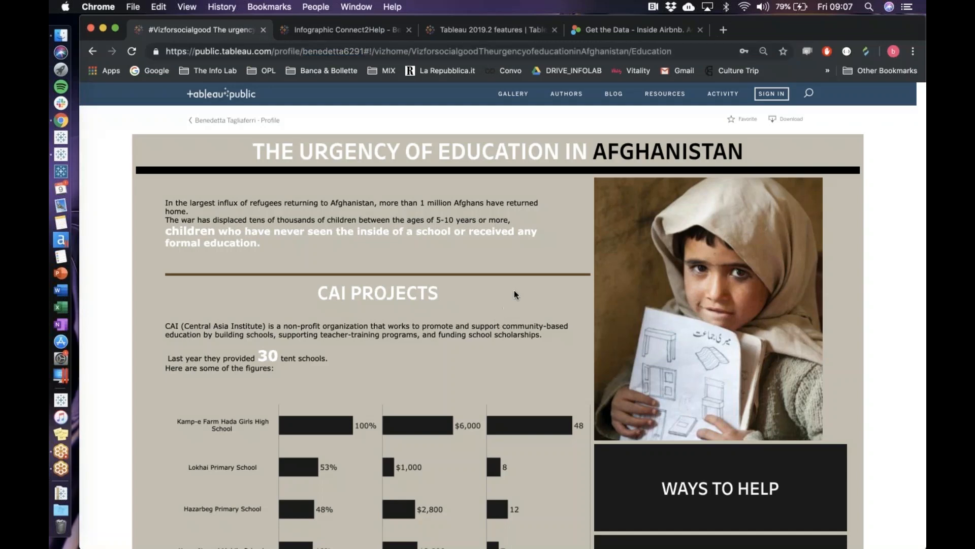
scroll(517, 294, down, 5)
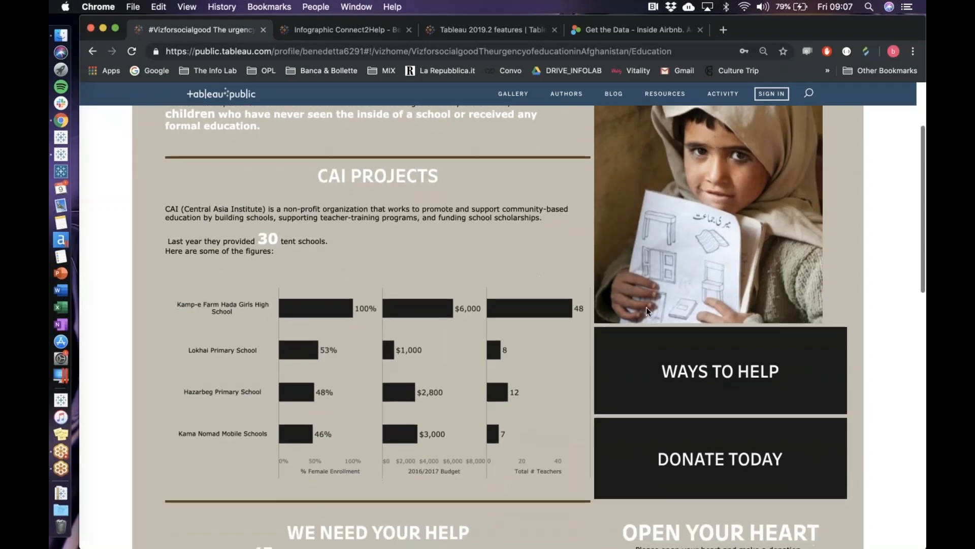
Step: Try the Afghanistan viz's Ways to Help link, return to the viz and review its remaining sections
click(680, 363)
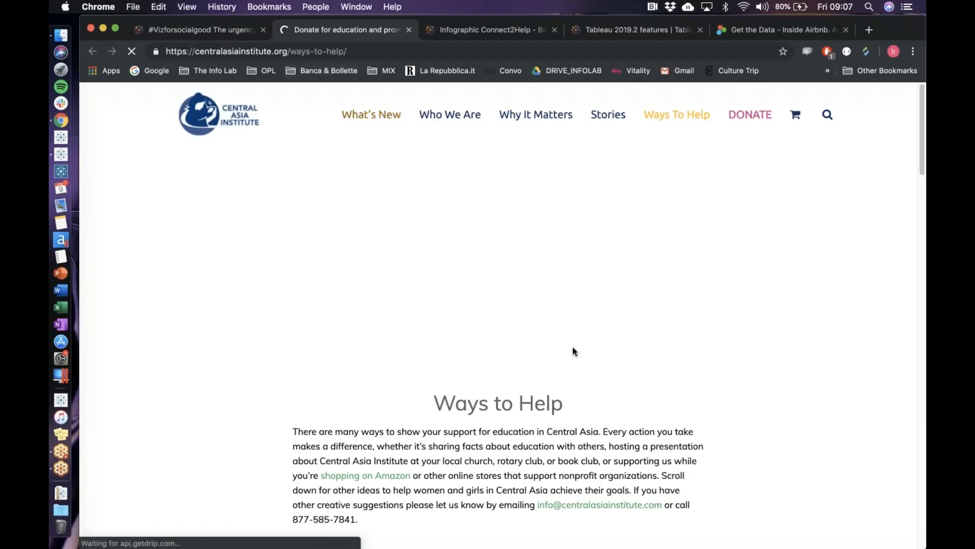
click(215, 36)
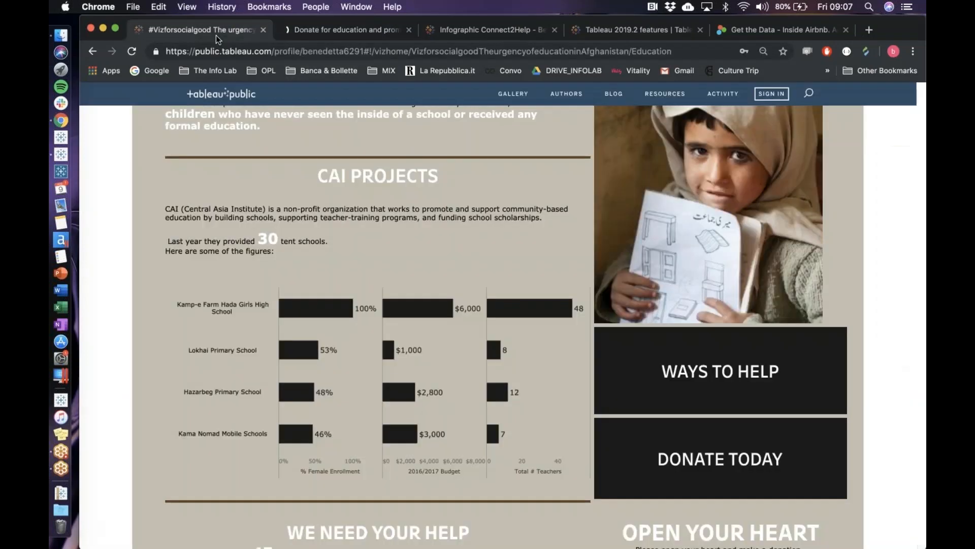
scroll(440, 238, down, 1)
scroll(438, 237, down, 5)
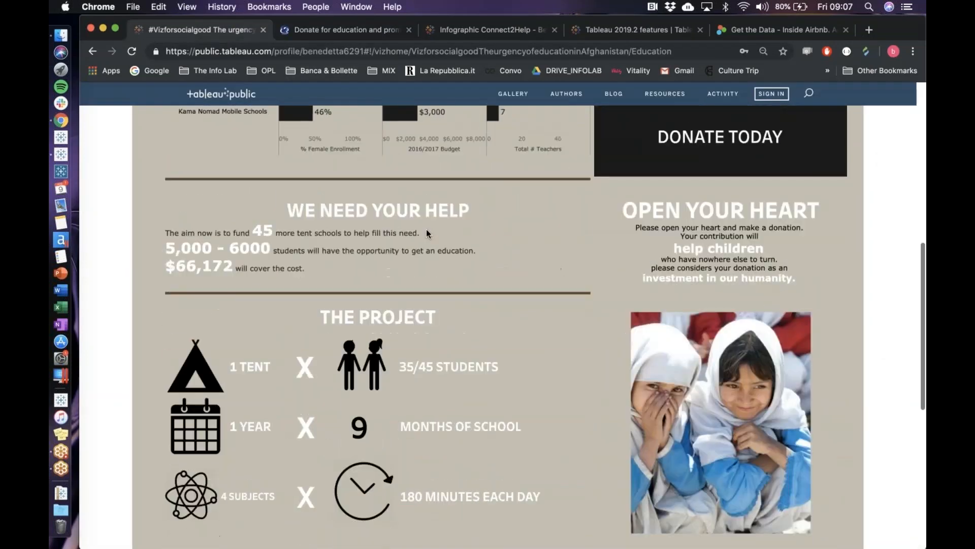
scroll(423, 233, down, 1)
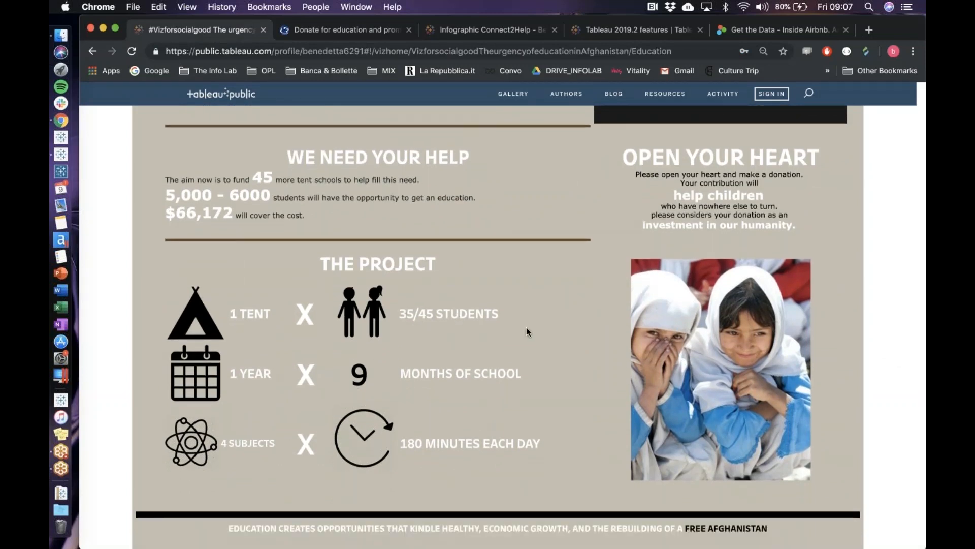
scroll(516, 319, down, 3)
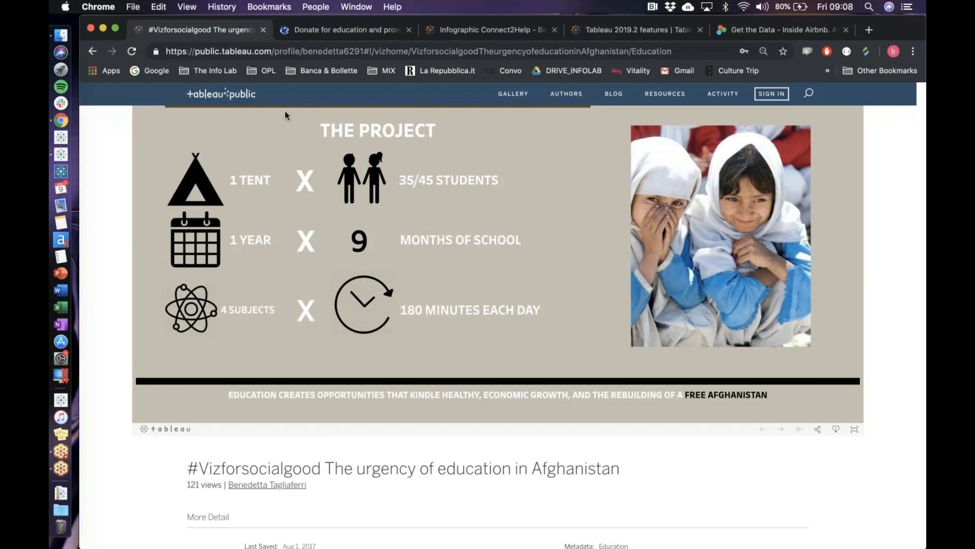
Step: Examine the downloadable Amsterdam files on the Inside Airbnb Get the Data page in the browser
click(54, 152)
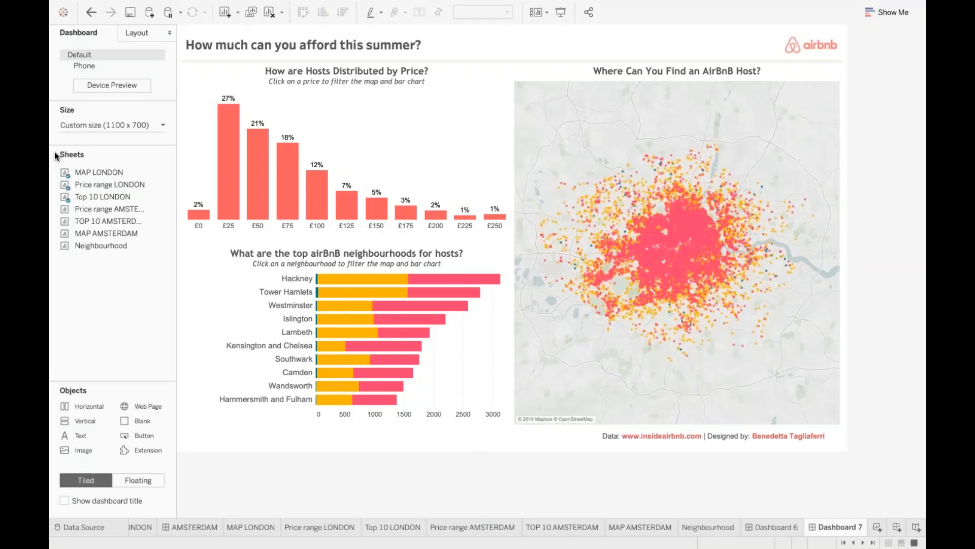
key(super+Tab)
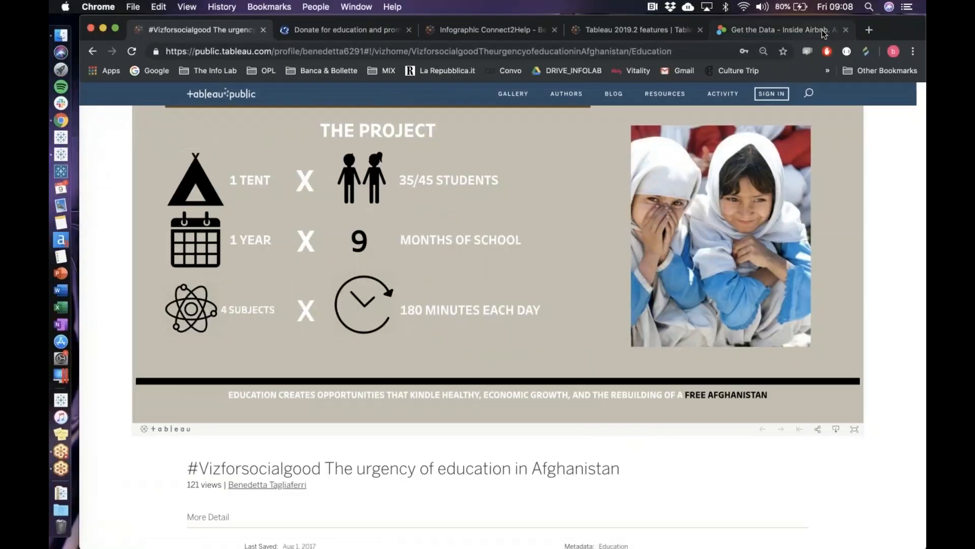
click(824, 34)
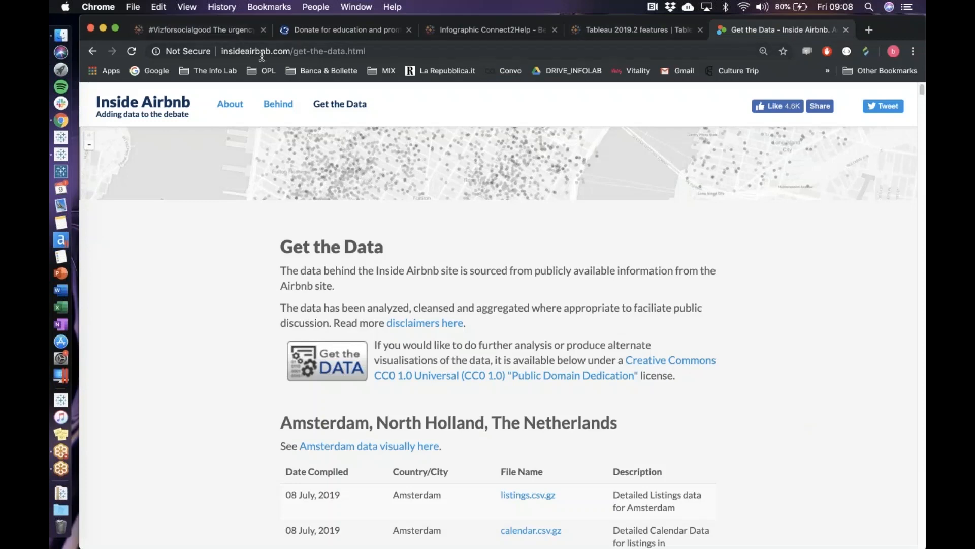
scroll(506, 352, down, 1)
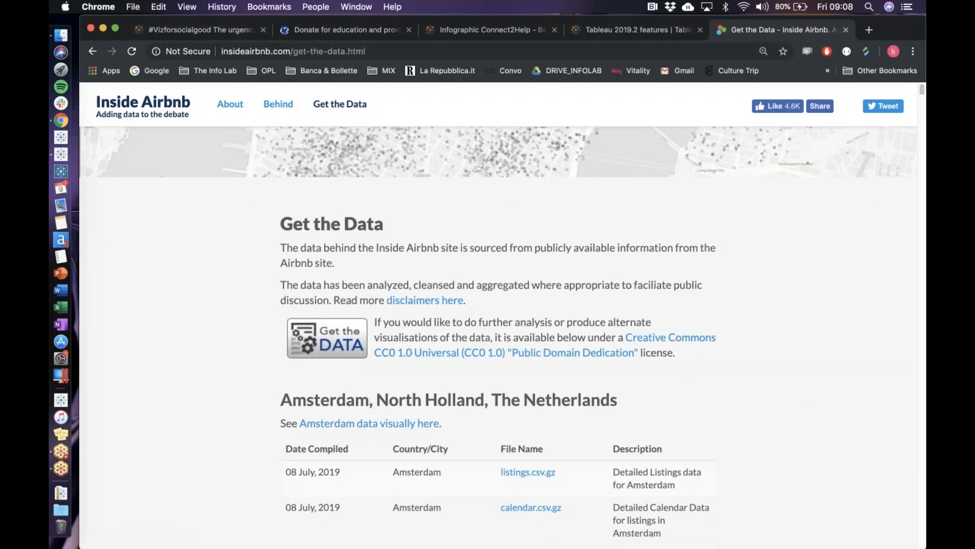
scroll(503, 346, down, 10)
scroll(457, 330, up, 7)
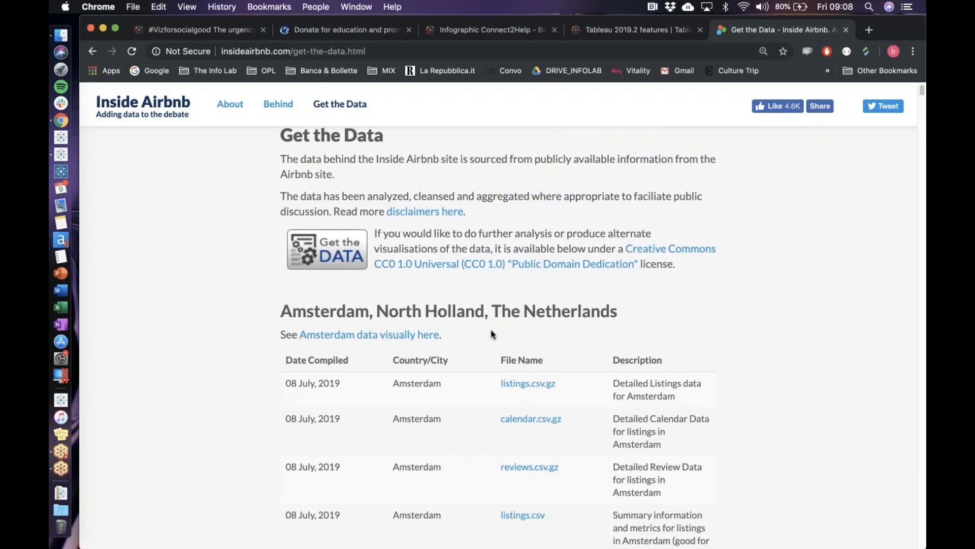
scroll(513, 300, down, 5)
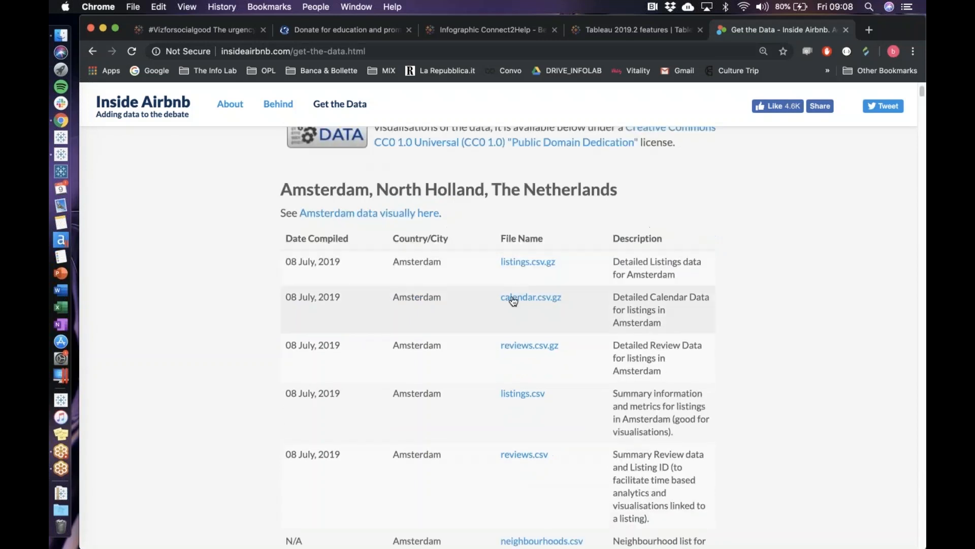
scroll(511, 300, down, 1)
scroll(415, 331, down, 2)
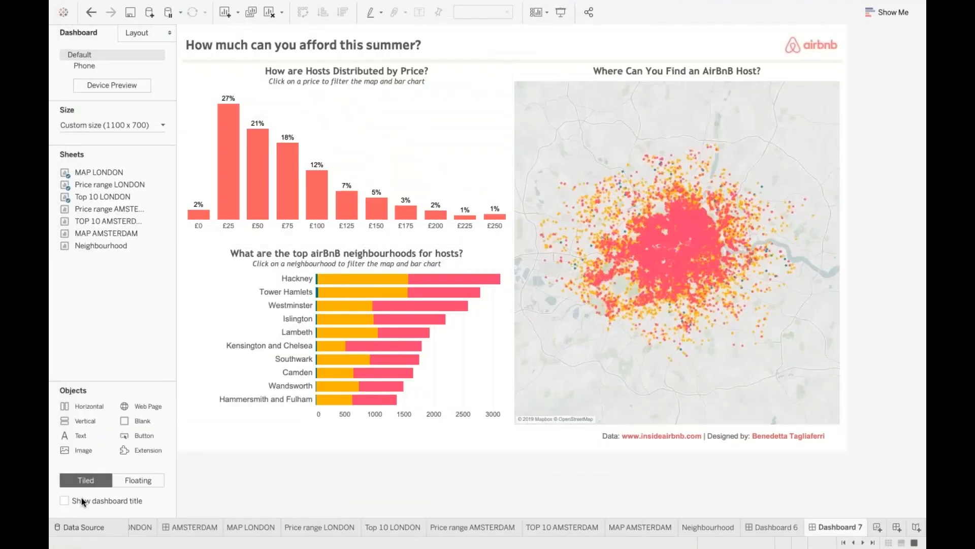
Step: View the Tableau start page with its data connection options and return to Dashboard 7
click(63, 14)
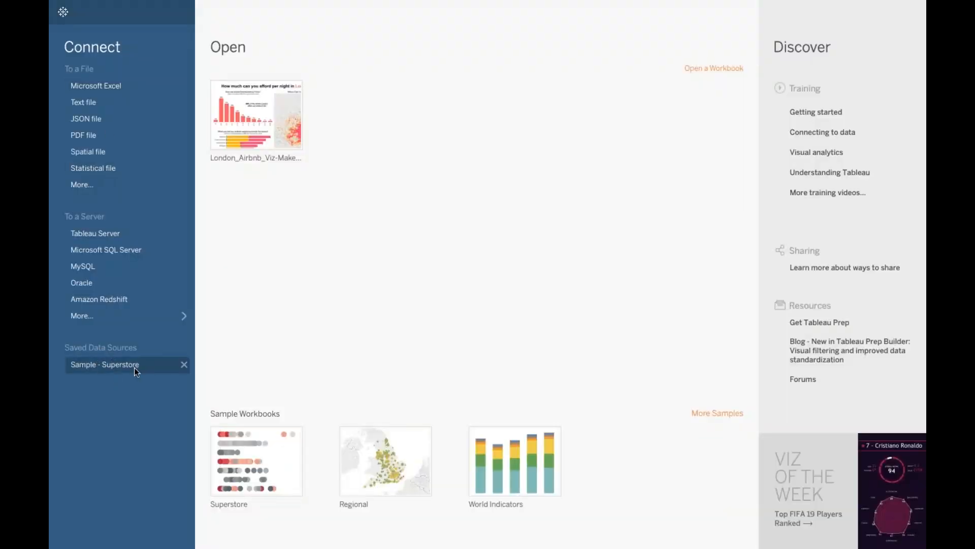
click(63, 14)
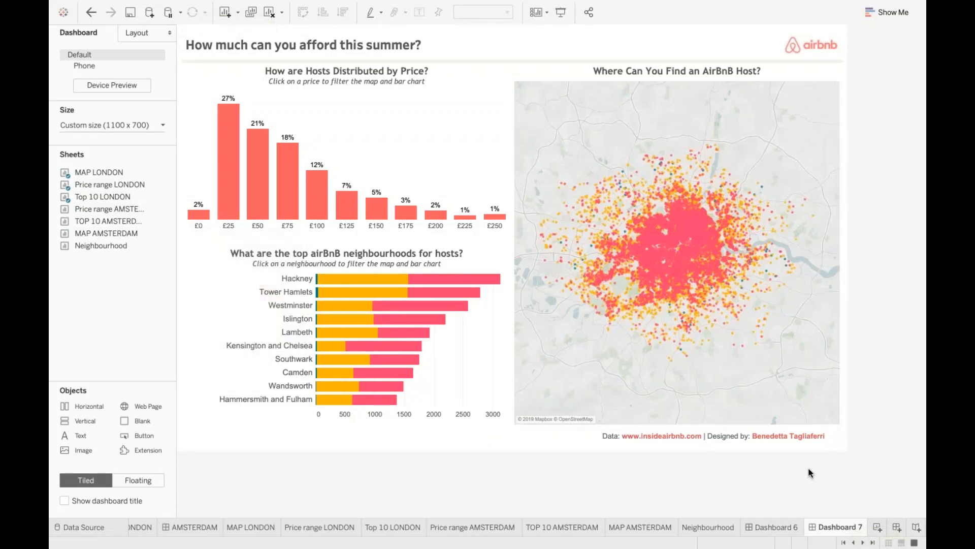
Step: Select the title, airbnb logo, price chart and neighbourhood chart in turn to examine the finished dashboard's items
click(386, 46)
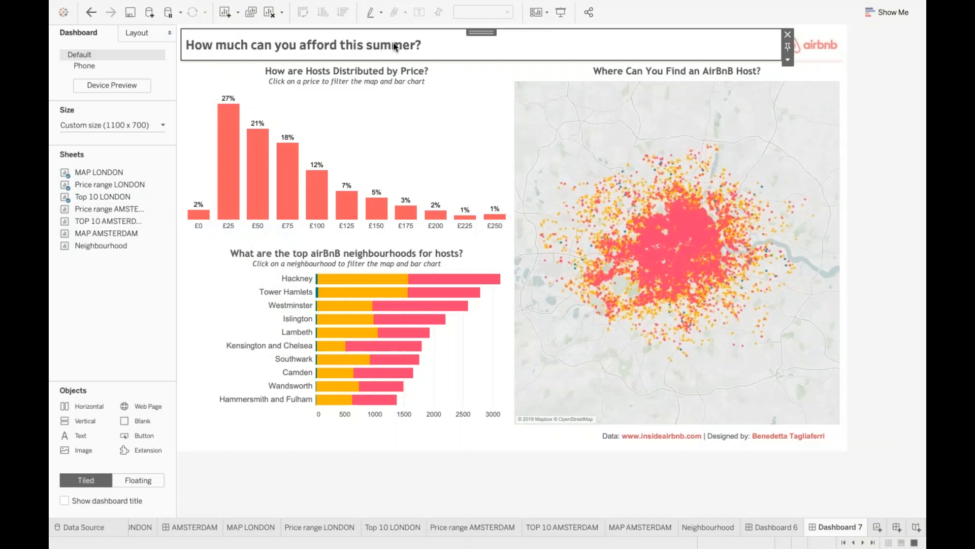
click(800, 45)
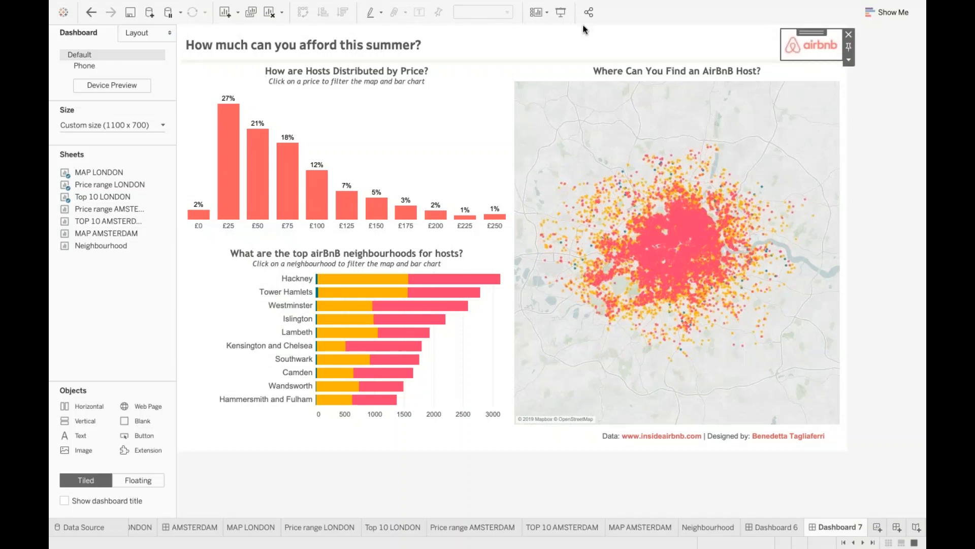
click(394, 156)
click(472, 345)
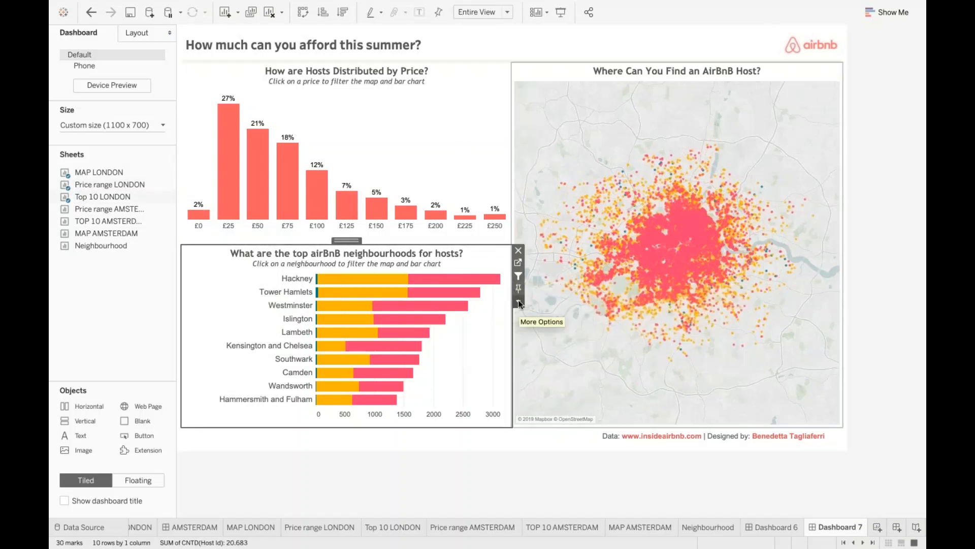
Step: Select the layout container holding the two bar charts and toggle its Distribute Contents Evenly option
click(338, 240)
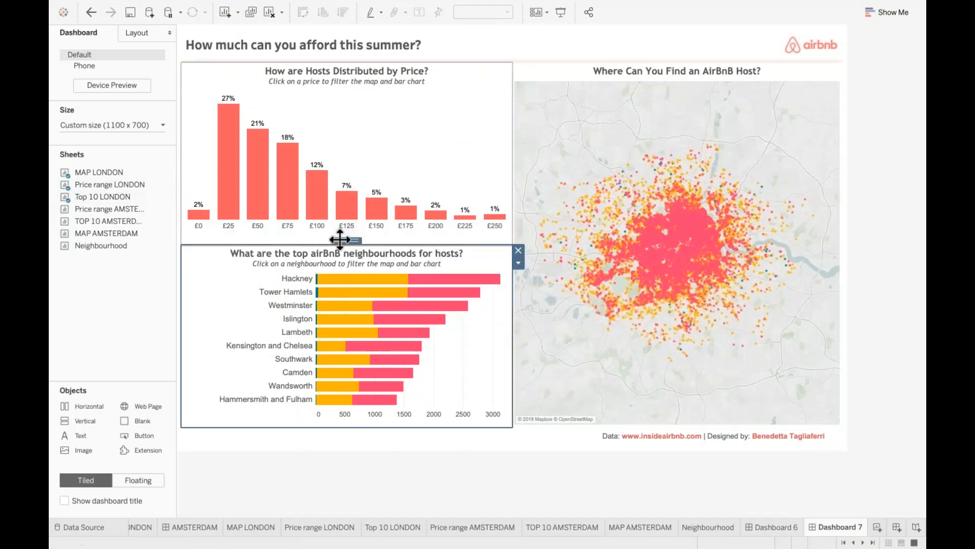
click(340, 239)
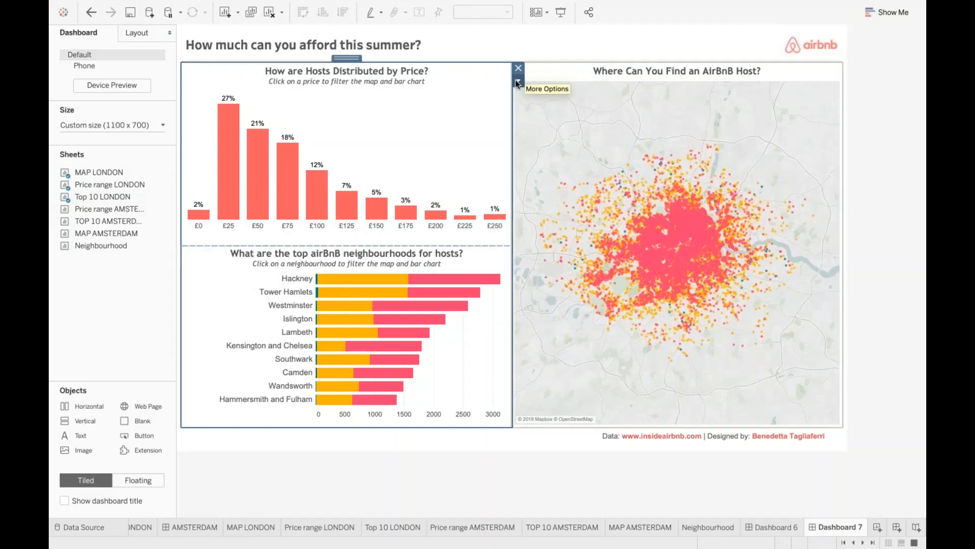
click(517, 82)
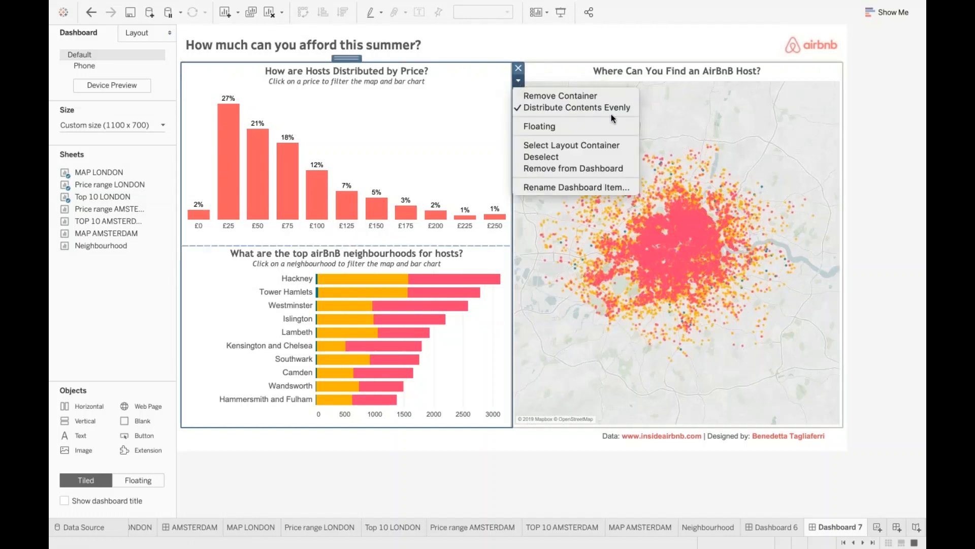
click(625, 108)
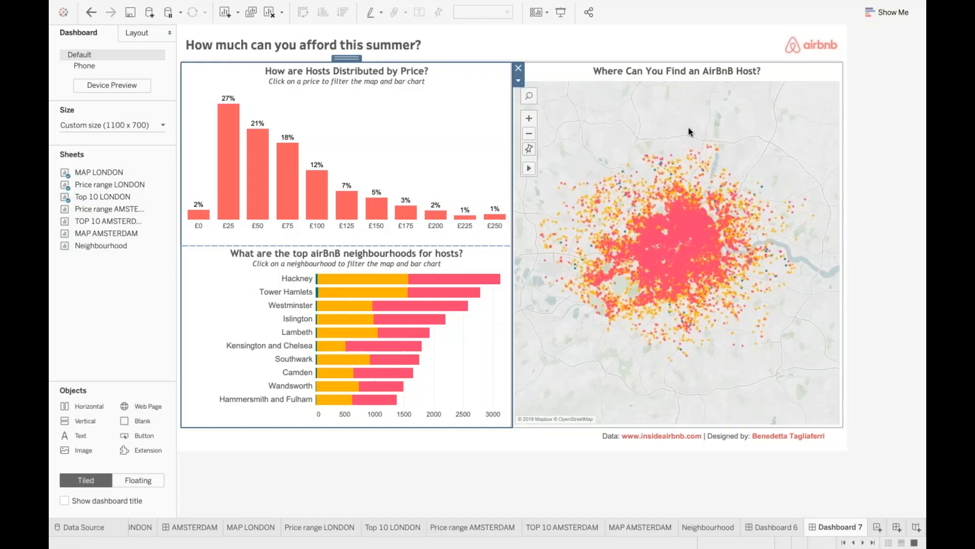
Step: Examine the map, the empty footer item and the footer's layout container, and clear the selection
click(749, 130)
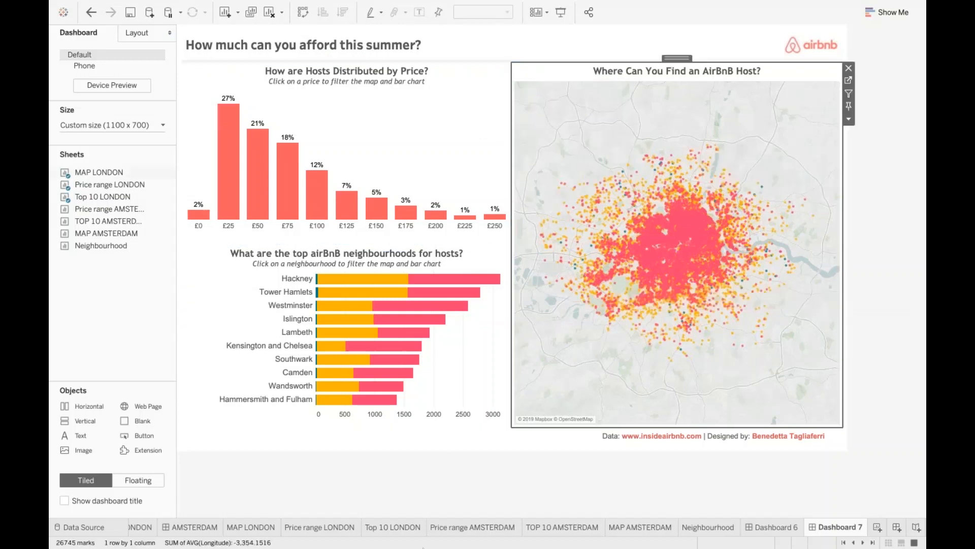
click(490, 440)
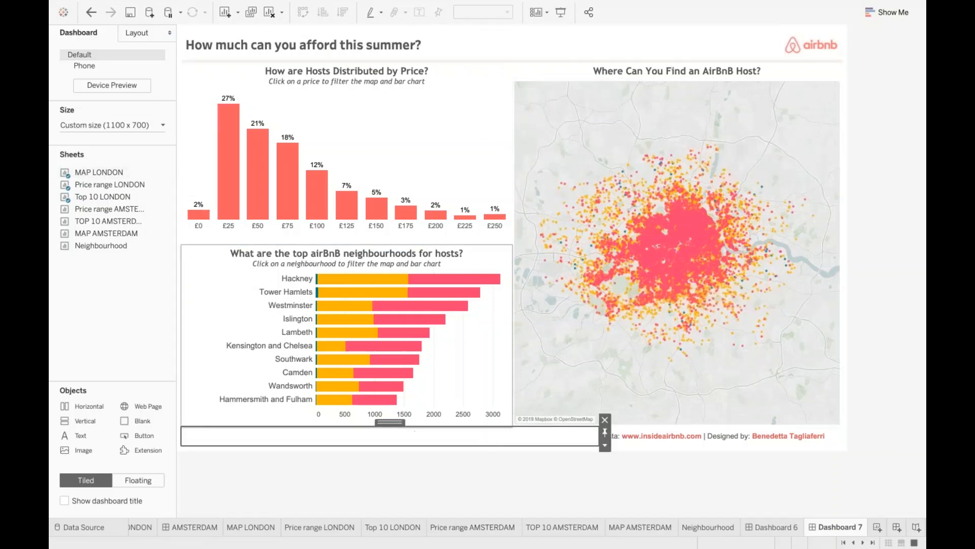
double_click(396, 422)
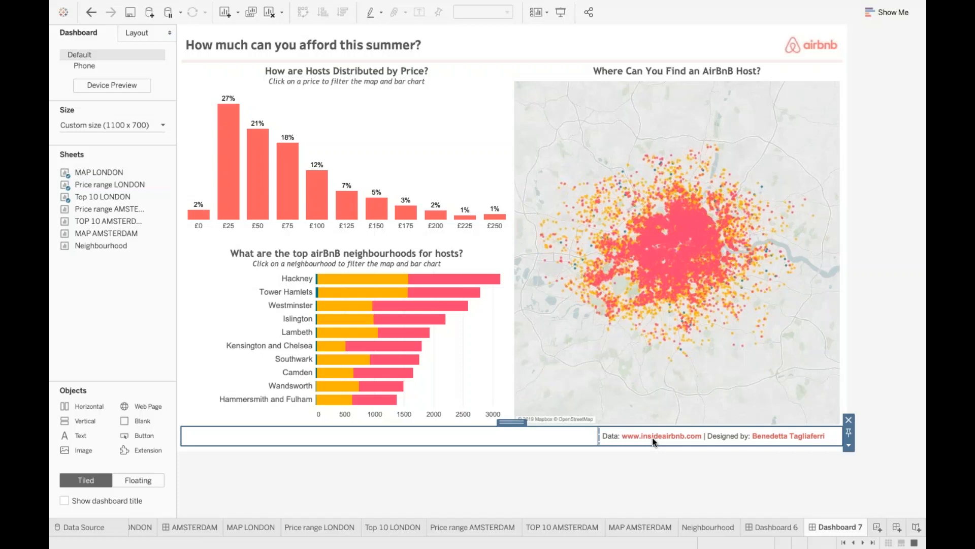
click(891, 340)
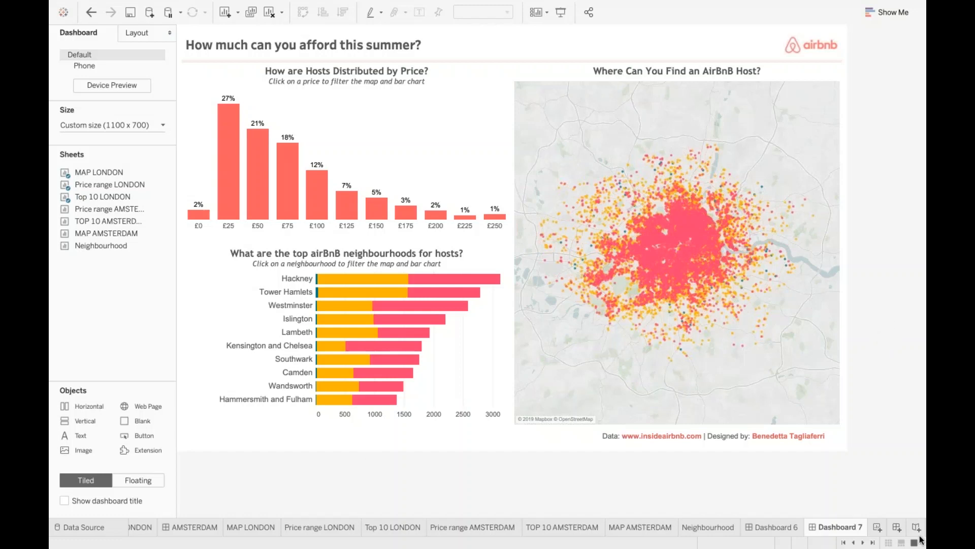
Step: Create a new dashboard with a fixed custom size of 1100 x 700 px
click(896, 528)
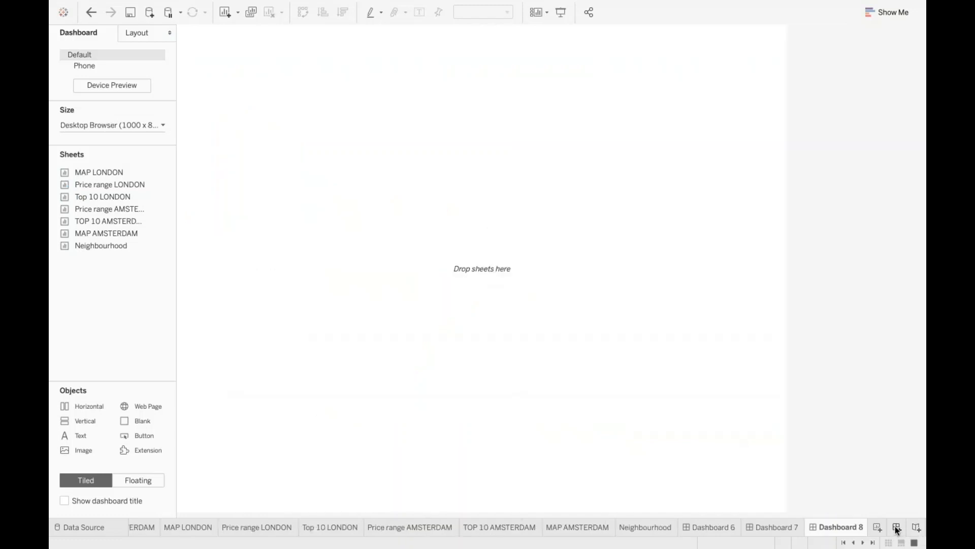
click(117, 125)
click(168, 202)
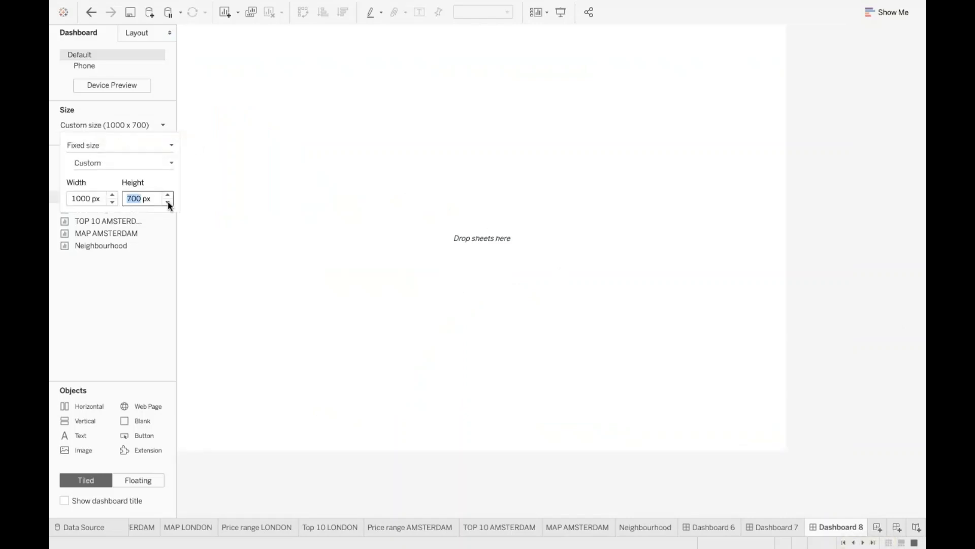
click(112, 196)
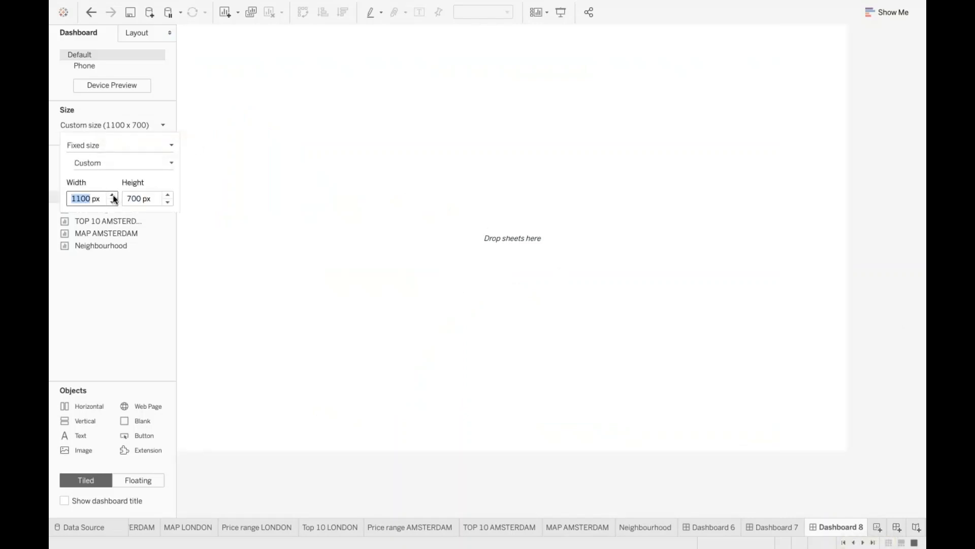
click(94, 339)
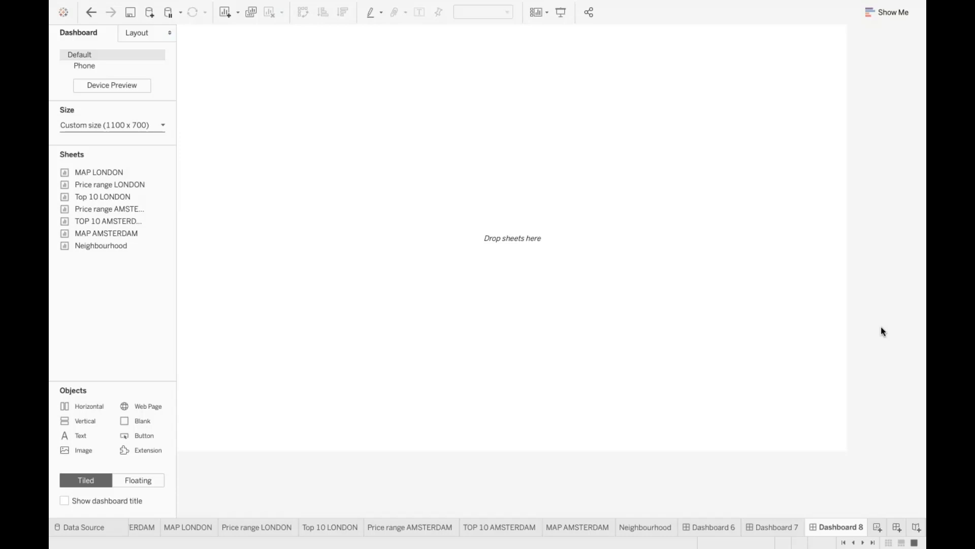
Step: Add the MAP LONDON sheet to the empty dashboard and show the dashboard's layout settings and item hierarchy
drag(103, 171, 103, 174)
double_click(102, 173)
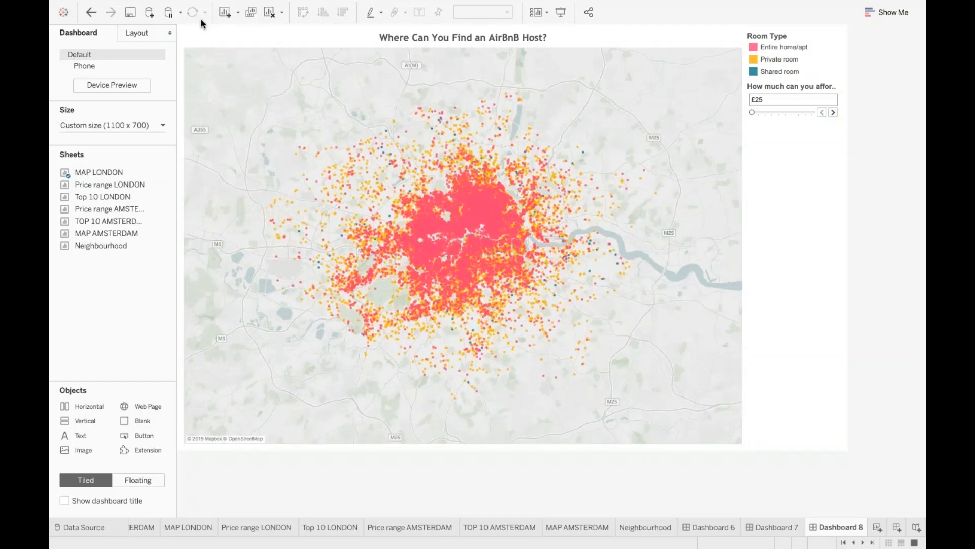
click(140, 35)
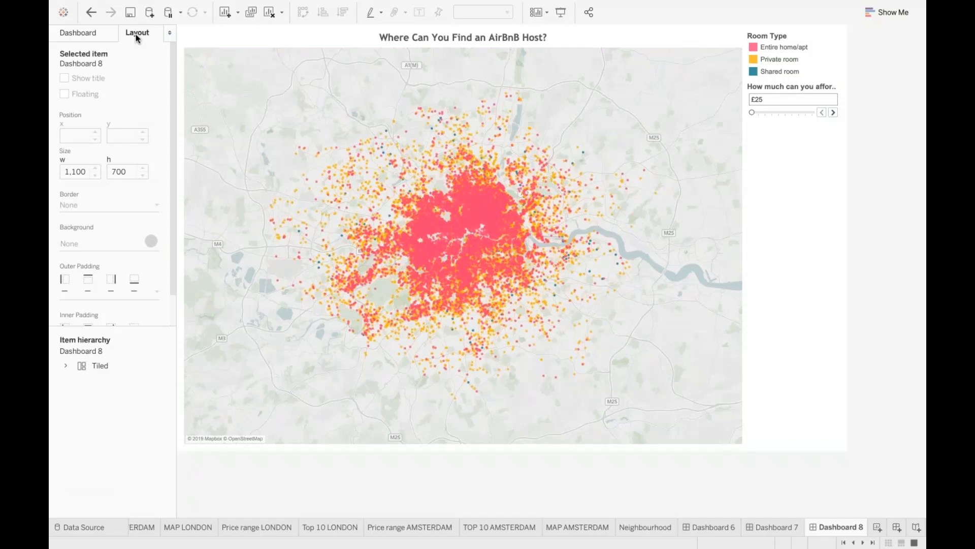
Step: Expand the dashboard's item hierarchy and examine its nested containers, the MAP LONDON sheet, the Room Type legend and the price parameter
click(65, 366)
click(116, 382)
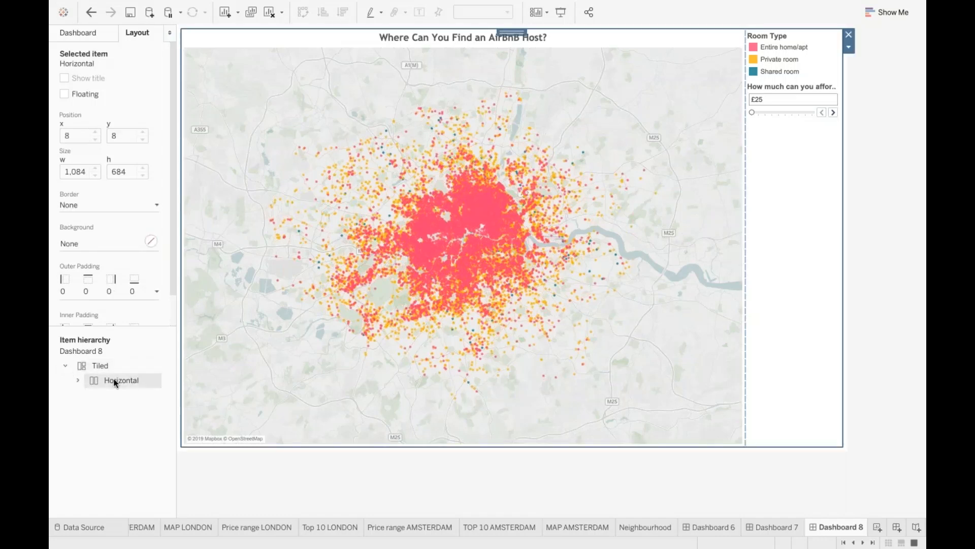
click(78, 380)
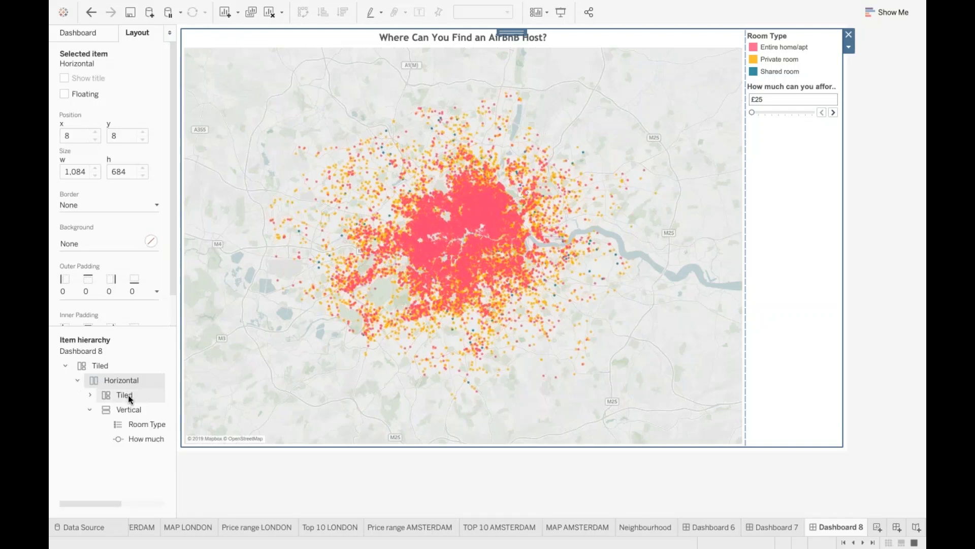
click(128, 395)
click(90, 394)
click(141, 409)
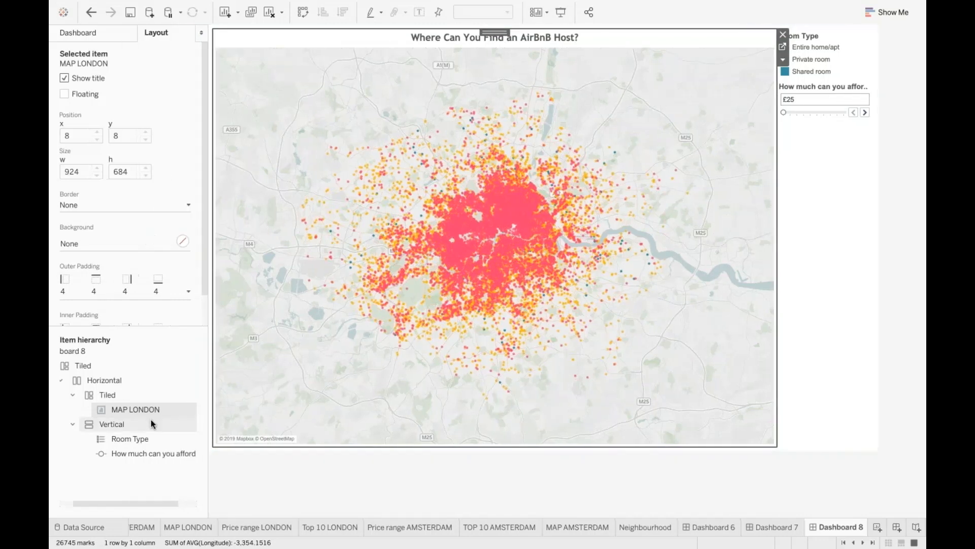
click(150, 423)
click(141, 440)
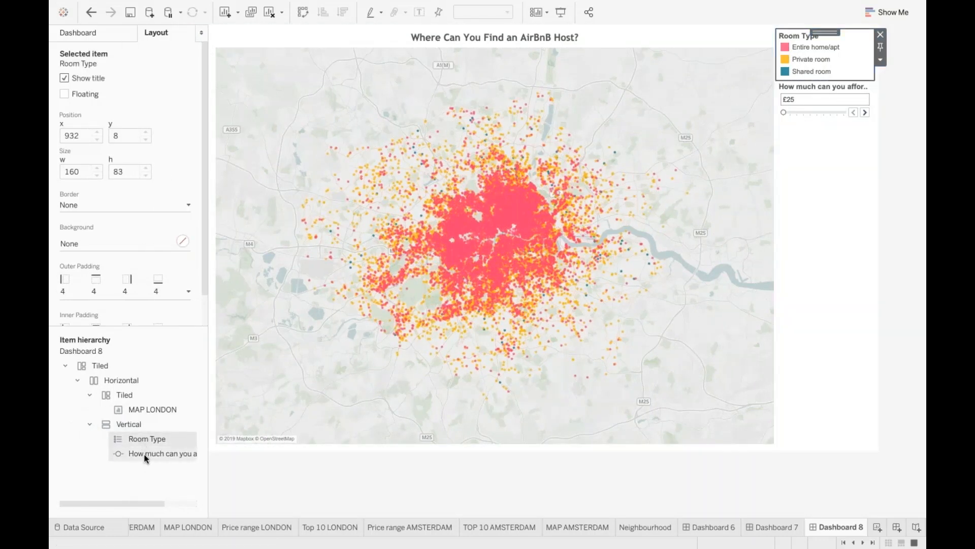
click(144, 458)
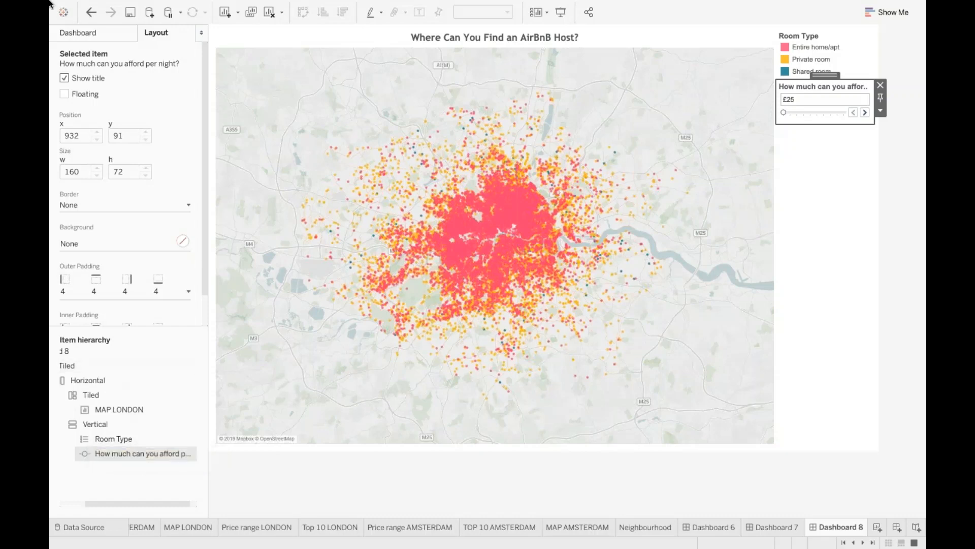
Step: Add the Price range LONDON sheet below the map and clear the selection
mouse_move(81, 1)
click(91, 41)
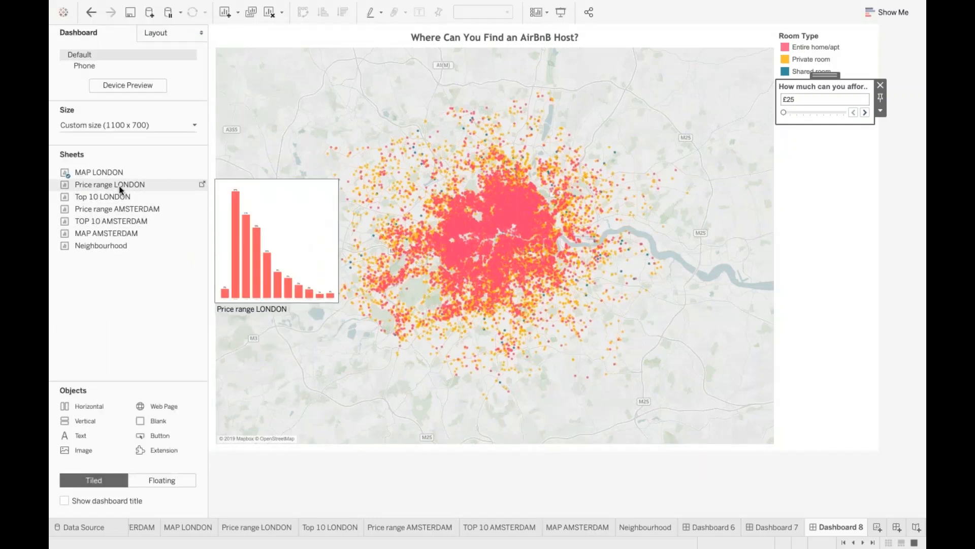
mouse_move(120, 192)
mouse_down()
mouse_move(696, 281)
mouse_move(476, 101)
mouse_move(464, 388)
mouse_move(448, 394)
mouse_up()
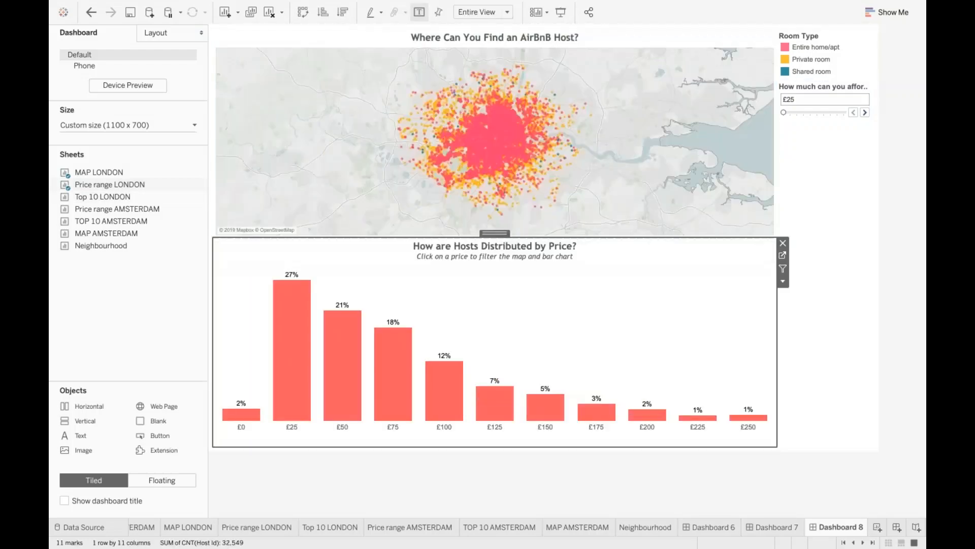
click(191, 308)
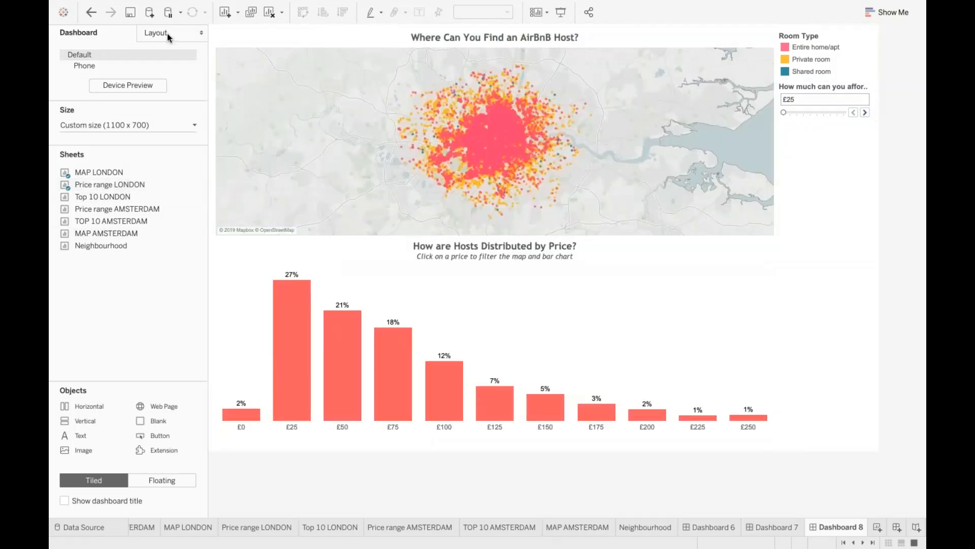
Step: Review the updated item hierarchy, selecting the price parameter, the Room Type legend and their Vertical container
click(166, 33)
click(135, 467)
click(133, 454)
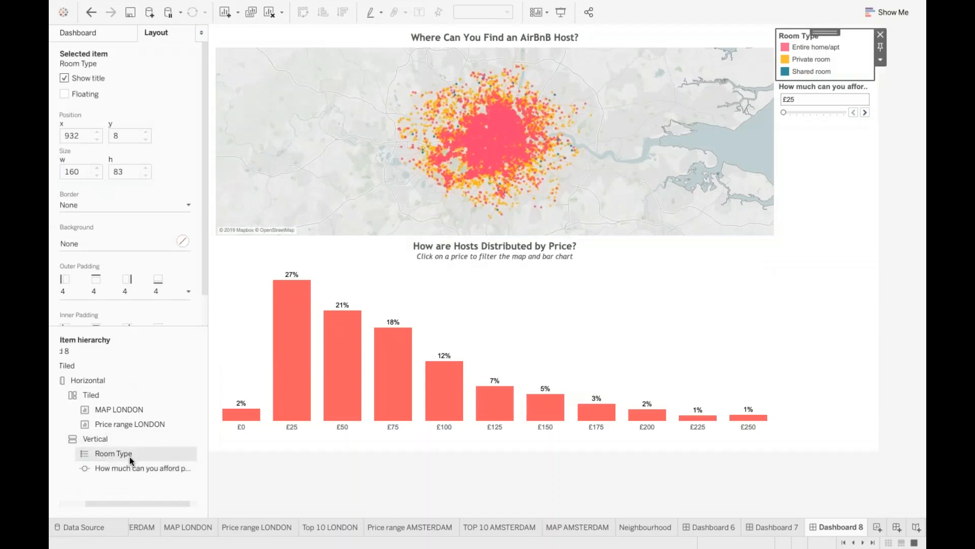
click(100, 441)
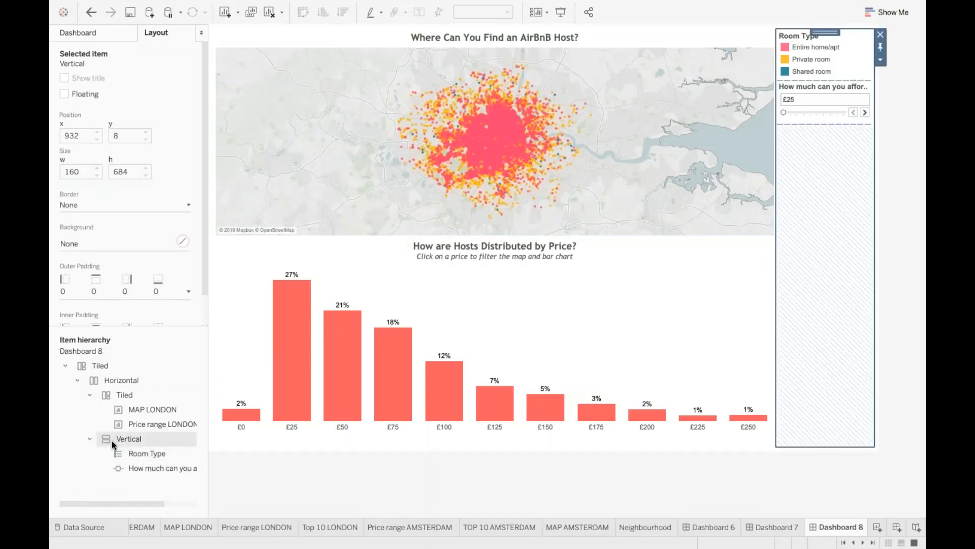
Step: Check the price chart's options and move the border between the map and the chart down to enlarge the map
click(646, 240)
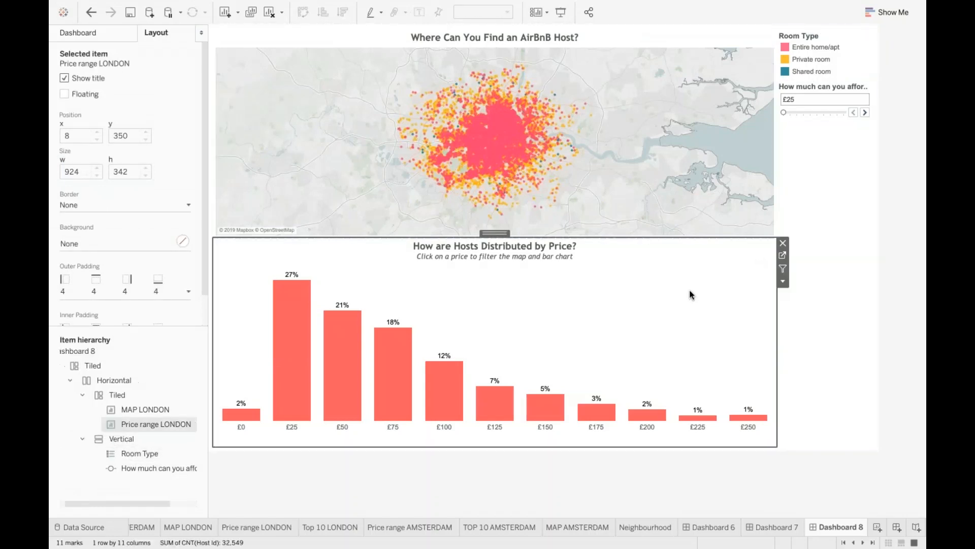
click(783, 281)
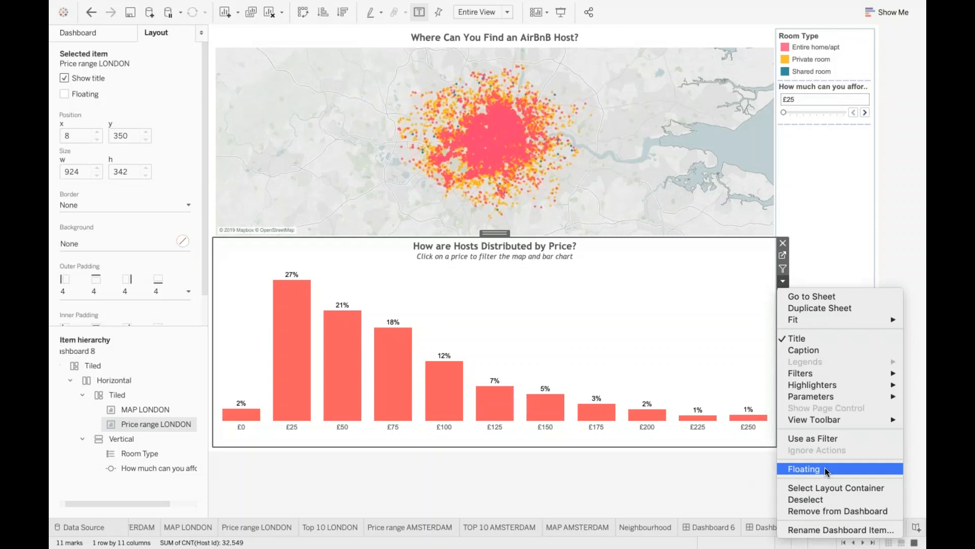
click(725, 246)
drag(721, 237, 717, 281)
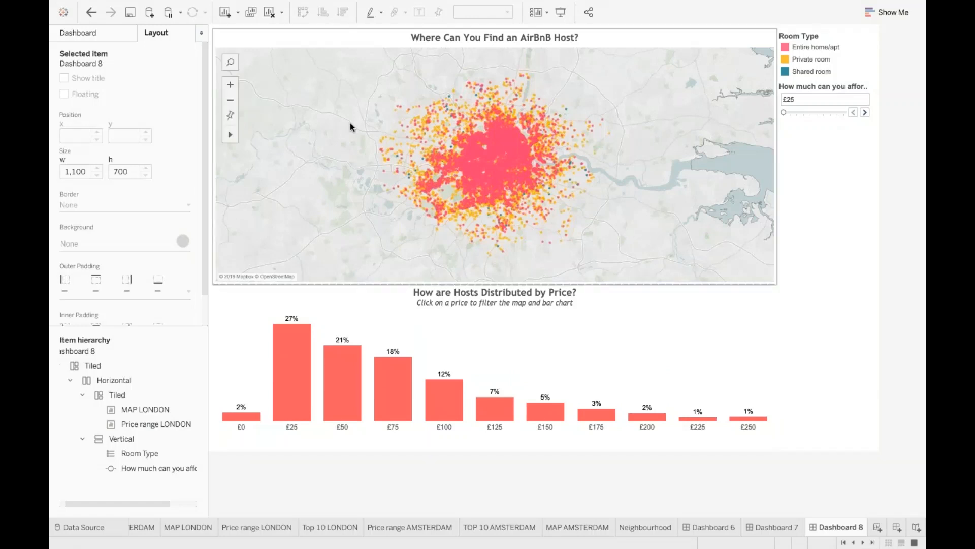
Step: Clear the dashboard and place a Vertical layout container on the empty canvas
click(269, 13)
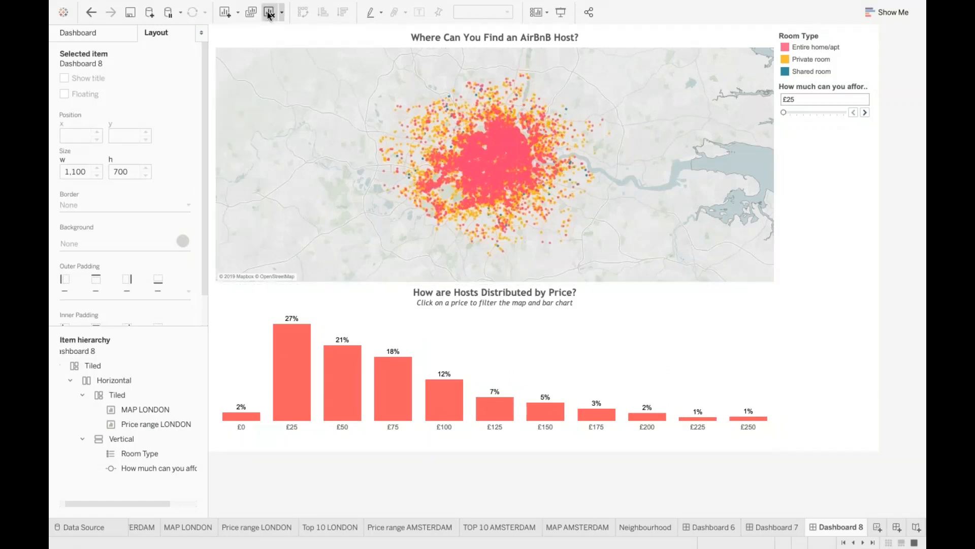
click(87, 32)
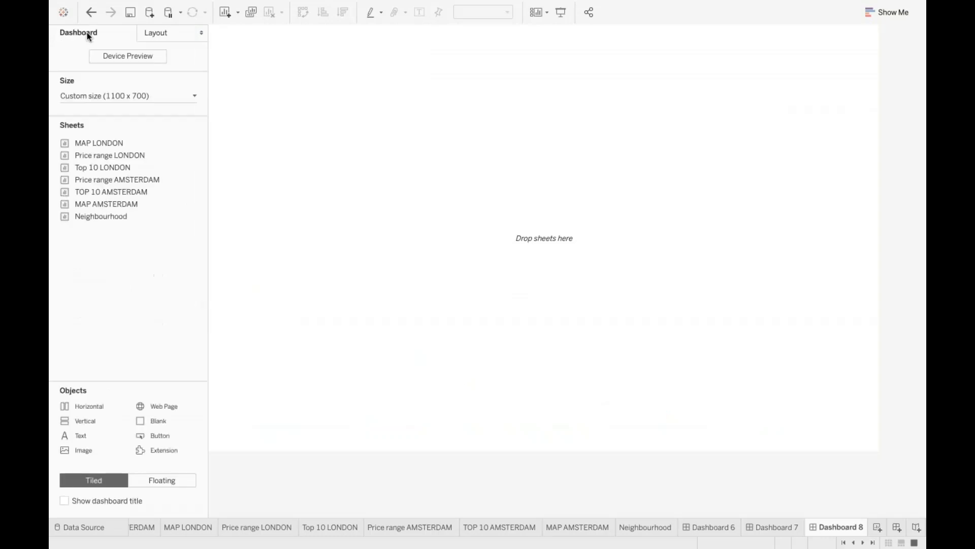
drag(86, 421, 546, 304)
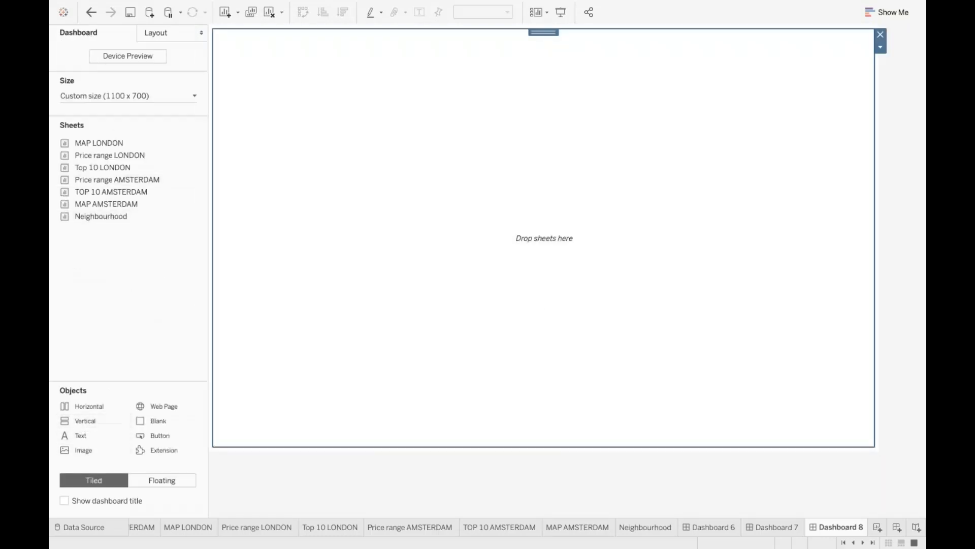
Step: Remove the outer Tiled container from the item hierarchy and select the Vertical container
mouse_move(108, 15)
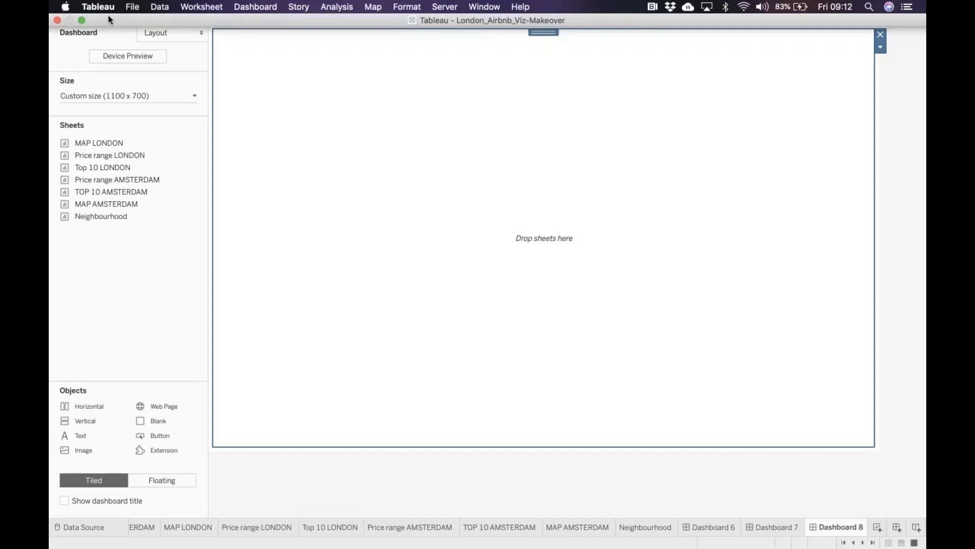
click(166, 34)
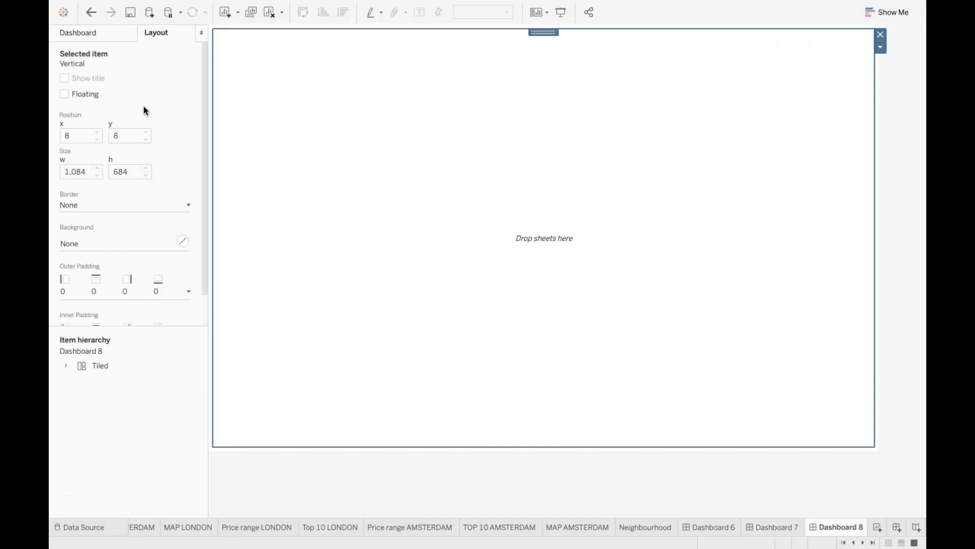
click(65, 366)
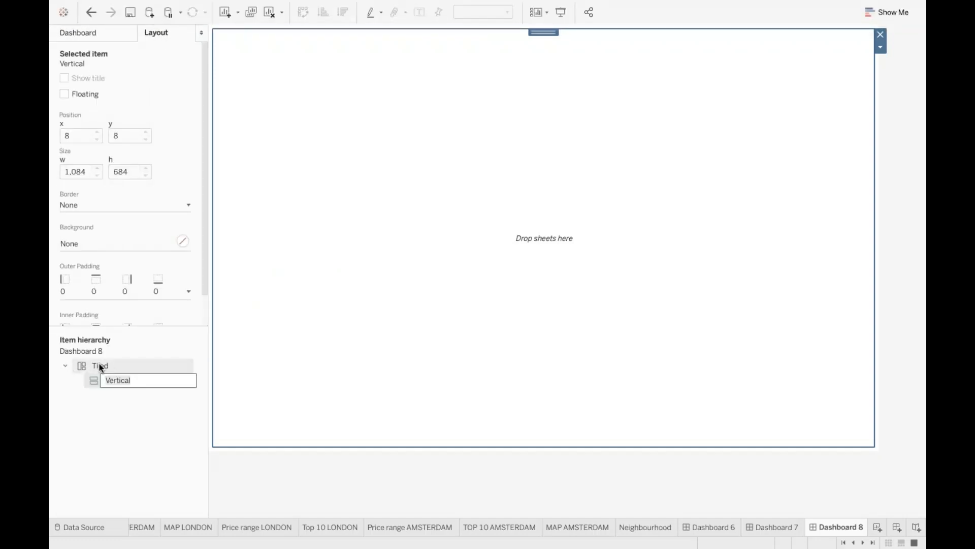
click(105, 366)
right_click(107, 366)
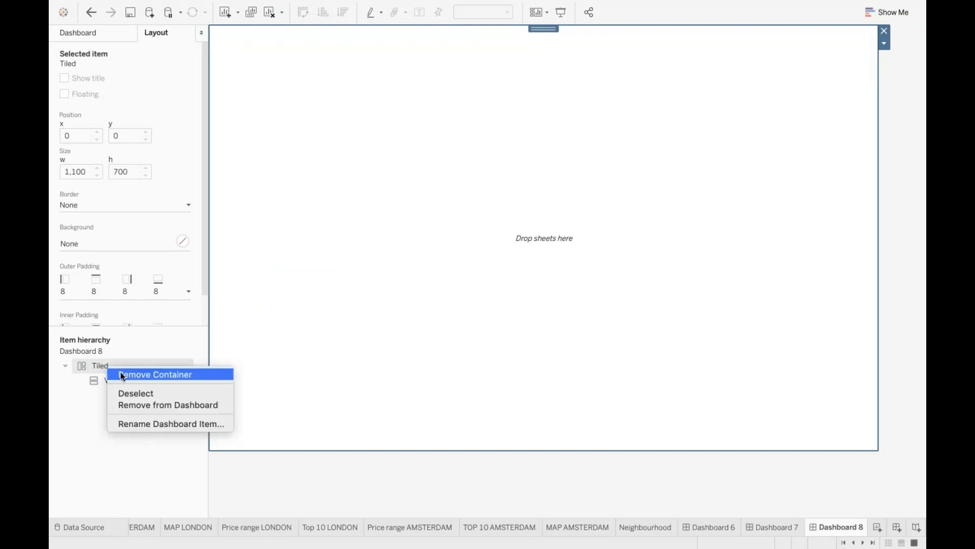
click(123, 376)
click(106, 367)
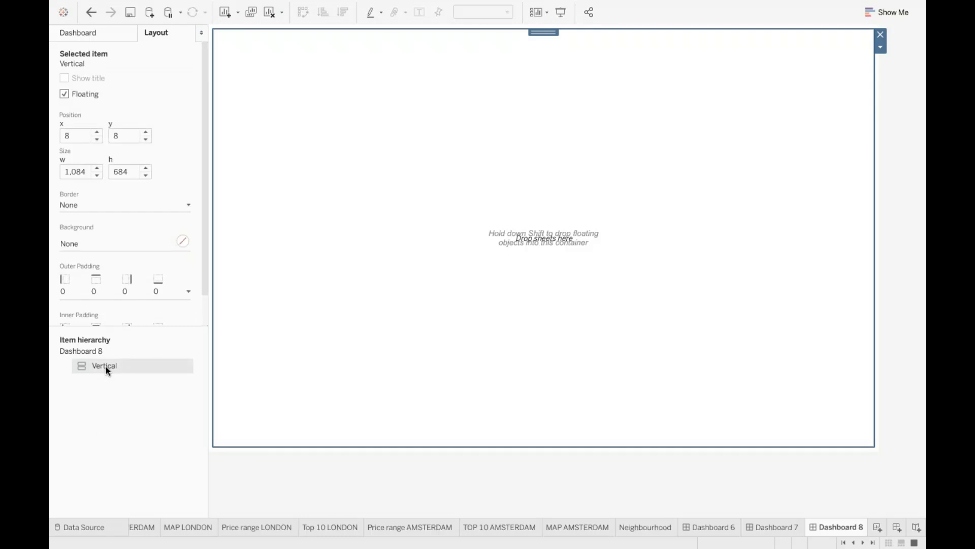
Step: Go to Dashboard 7 and examine the Airbnb logo and the title text in its header
click(96, 34)
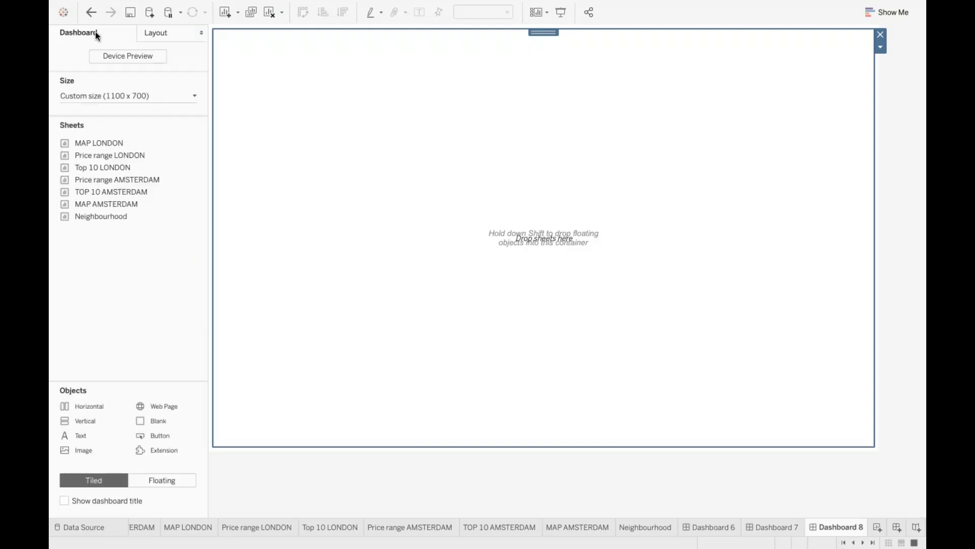
click(712, 526)
click(756, 532)
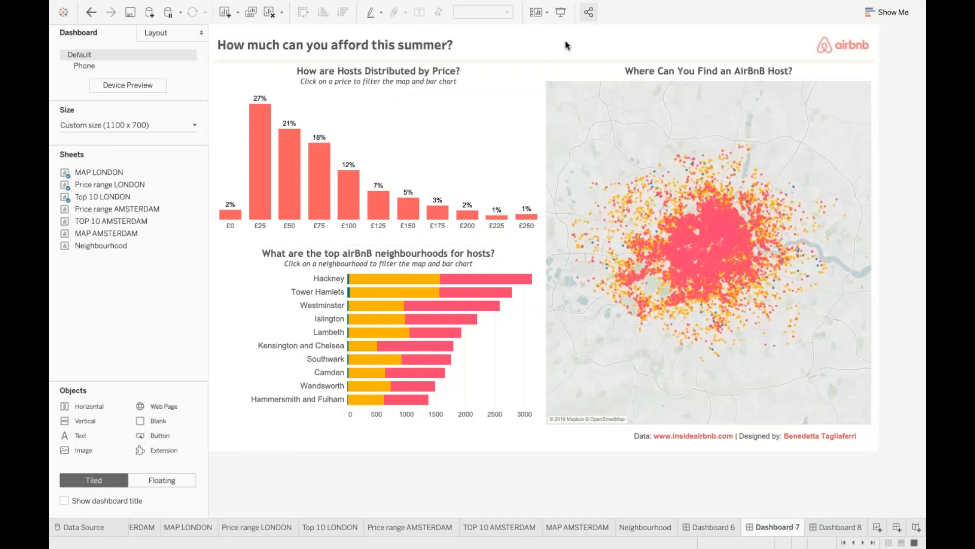
click(834, 52)
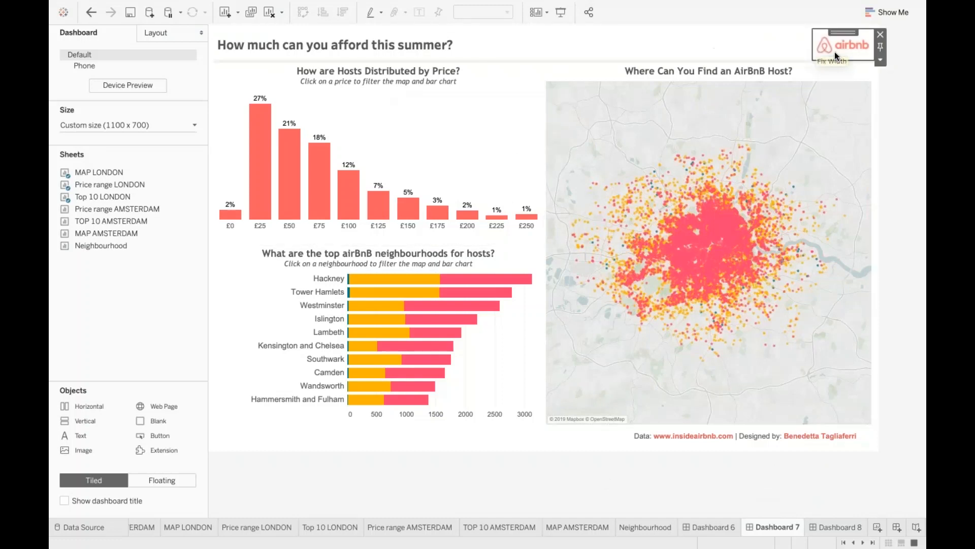
click(363, 55)
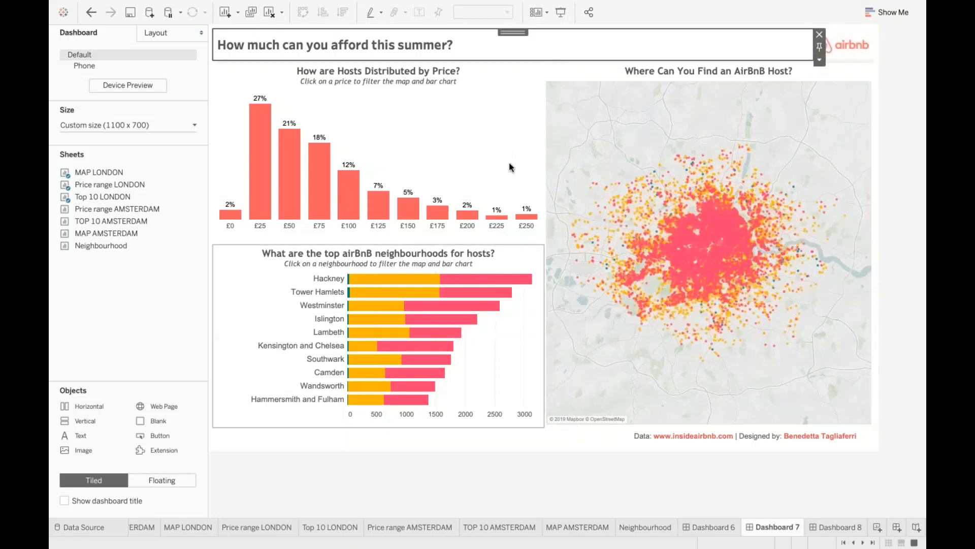
Step: Examine how the two bar charts and the map are arranged in Dashboard 7, including the map's layout container
click(432, 99)
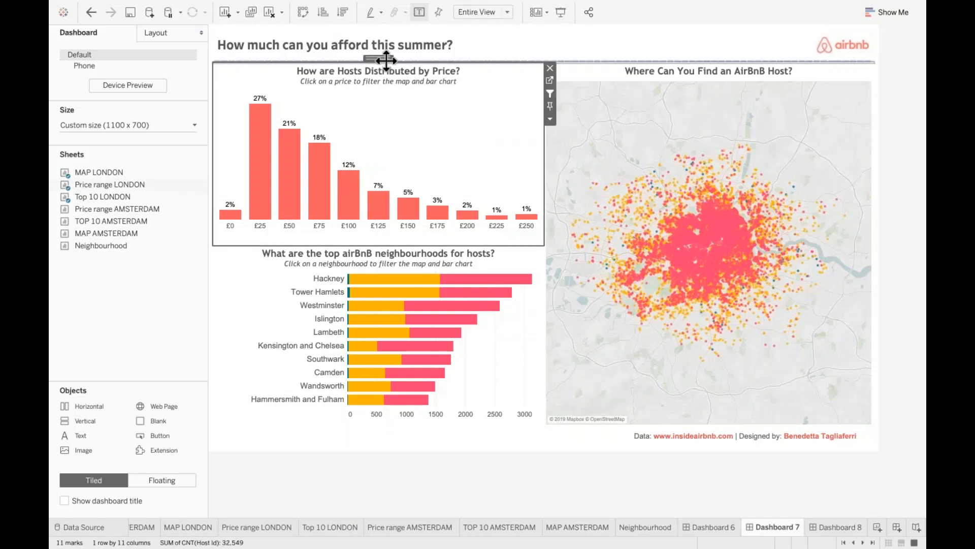
drag(386, 60, 376, 58)
click(704, 71)
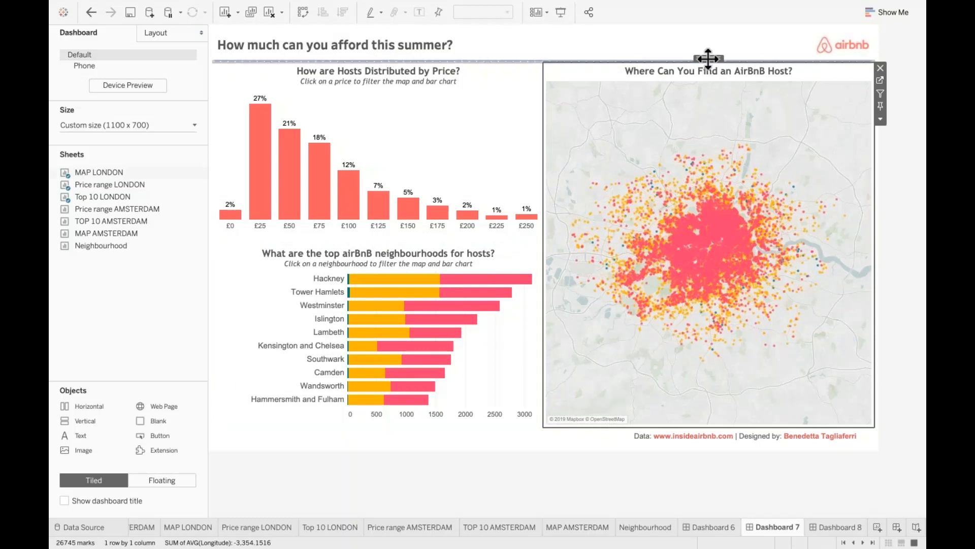
drag(709, 57, 422, 115)
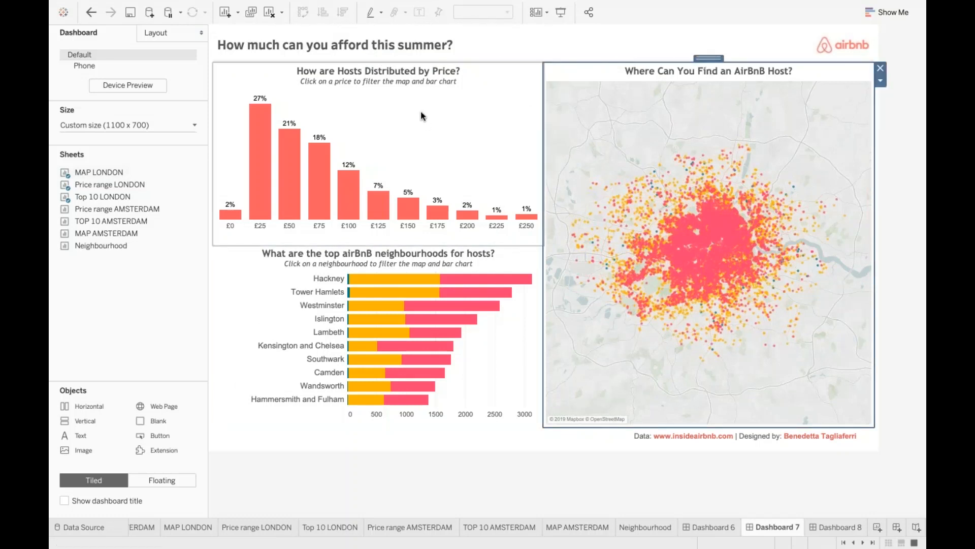
drag(421, 112, 421, 113)
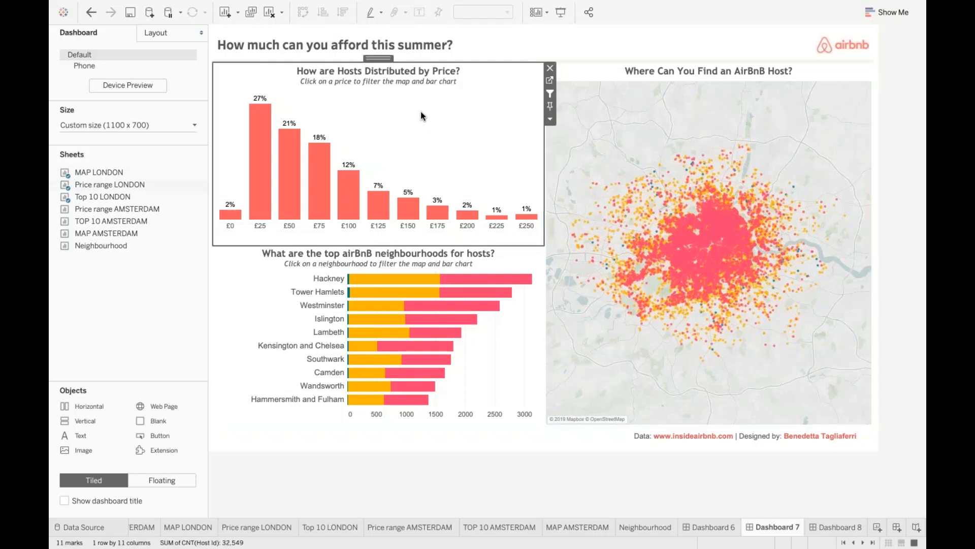
click(521, 373)
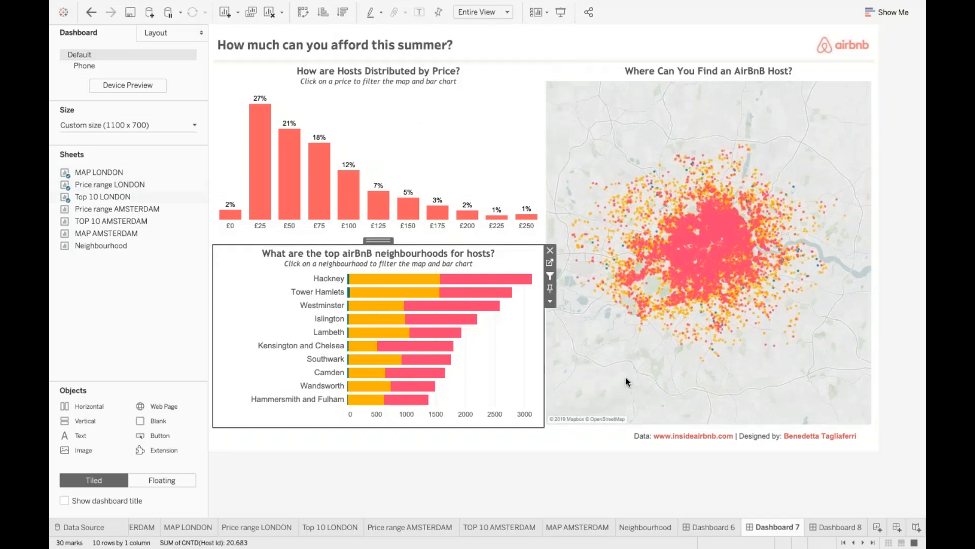
Step: Return to Dashboard 8 and add two Blank objects, one above the other, inside the Vertical container
click(829, 528)
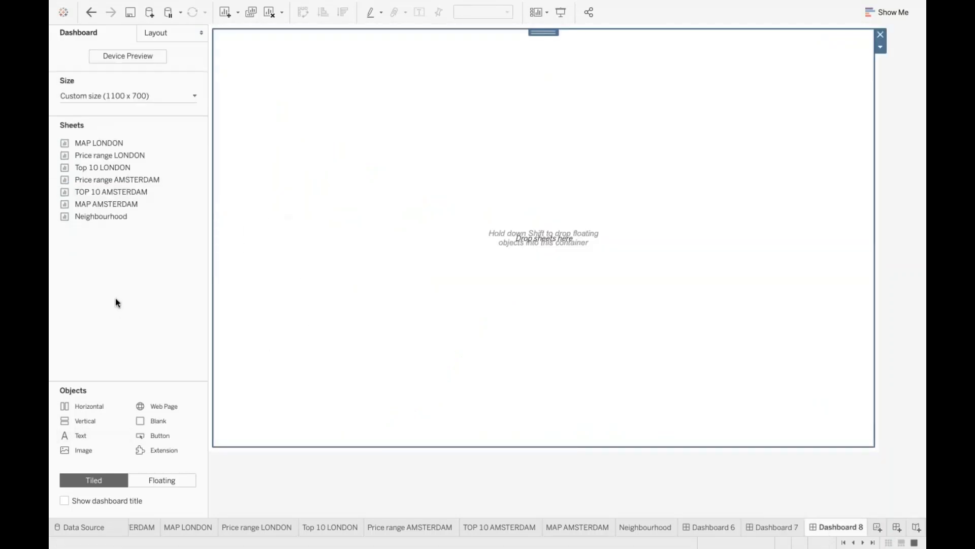
drag(162, 419, 581, 364)
drag(158, 421, 466, 427)
click(382, 215)
click(407, 294)
click(424, 162)
Step: Inspect the Vertical container and its two Blank objects in the item hierarchy, and return to the sheets and objects lists
click(155, 33)
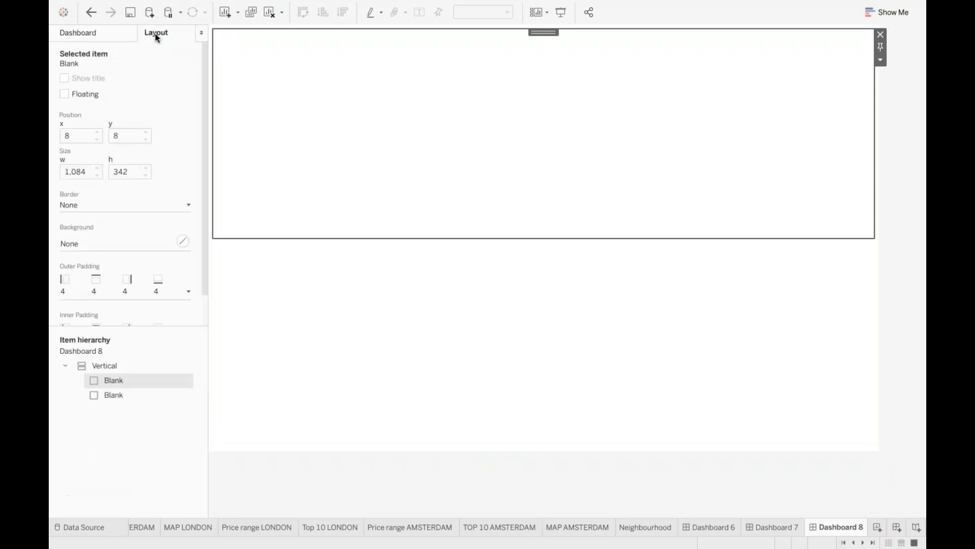
click(113, 365)
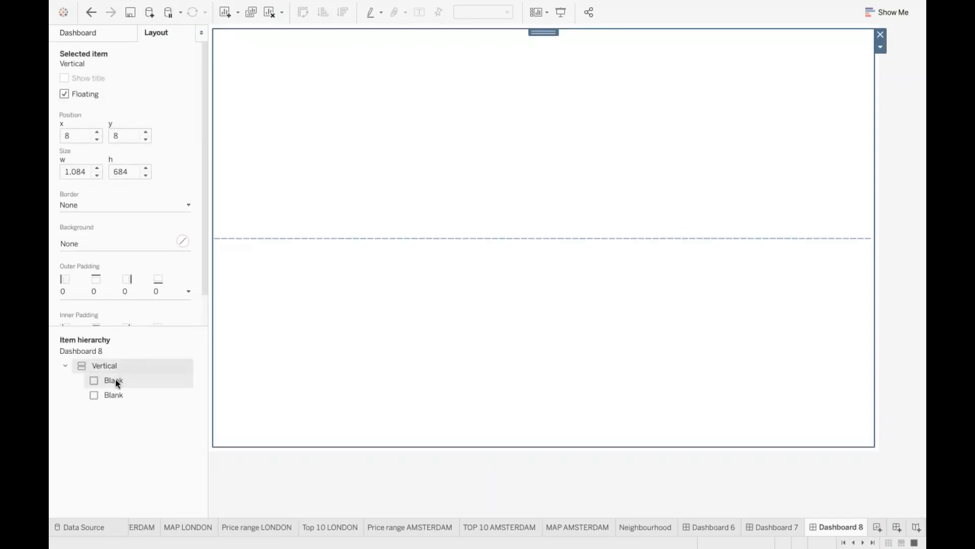
click(115, 378)
click(121, 394)
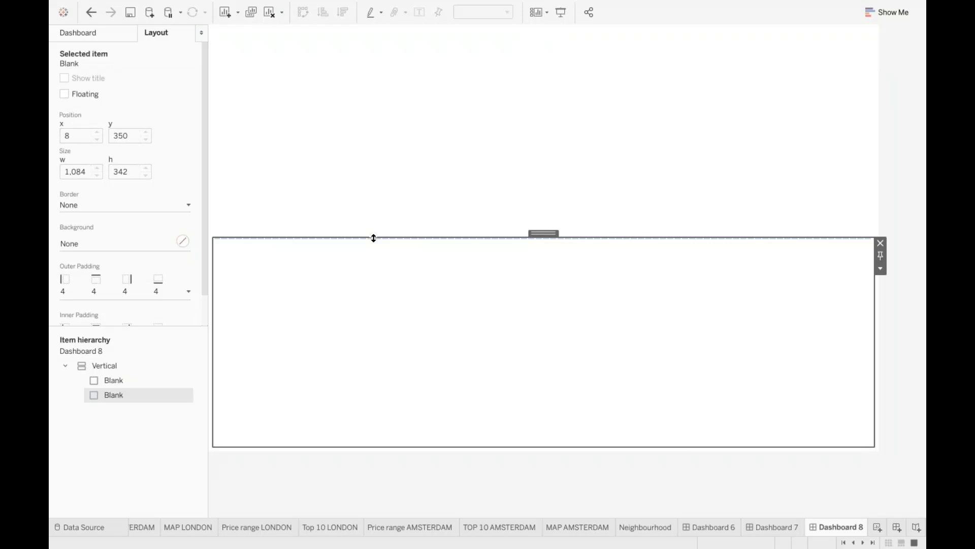
click(93, 33)
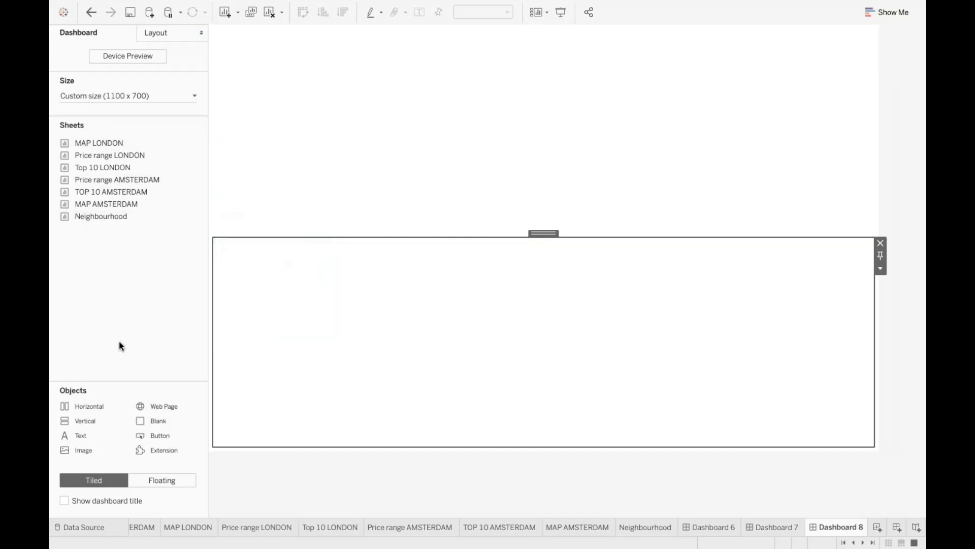
Step: Add a Horizontal container with two side-by-side Blank objects between the two existing Blanks, and make this row taller
drag(87, 420, 377, 158)
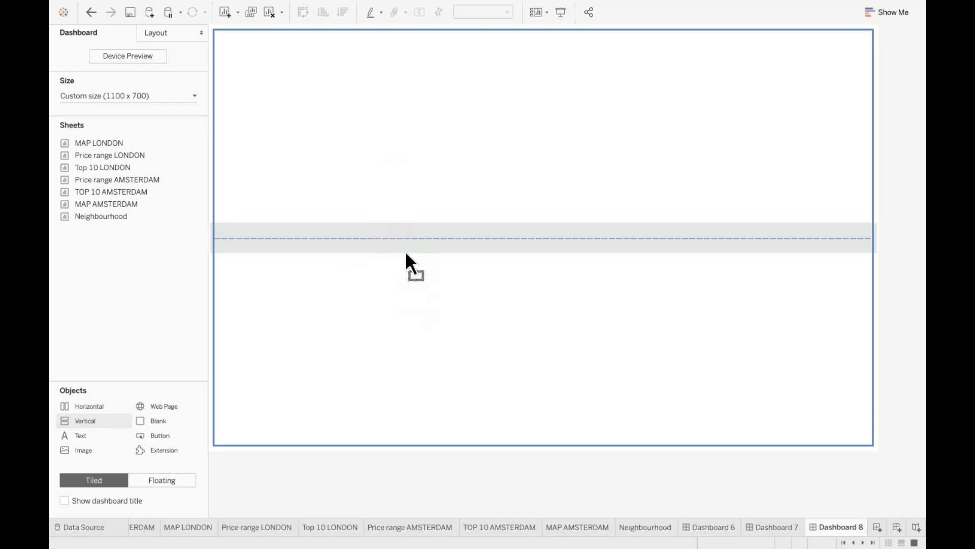
drag(406, 247, 406, 247)
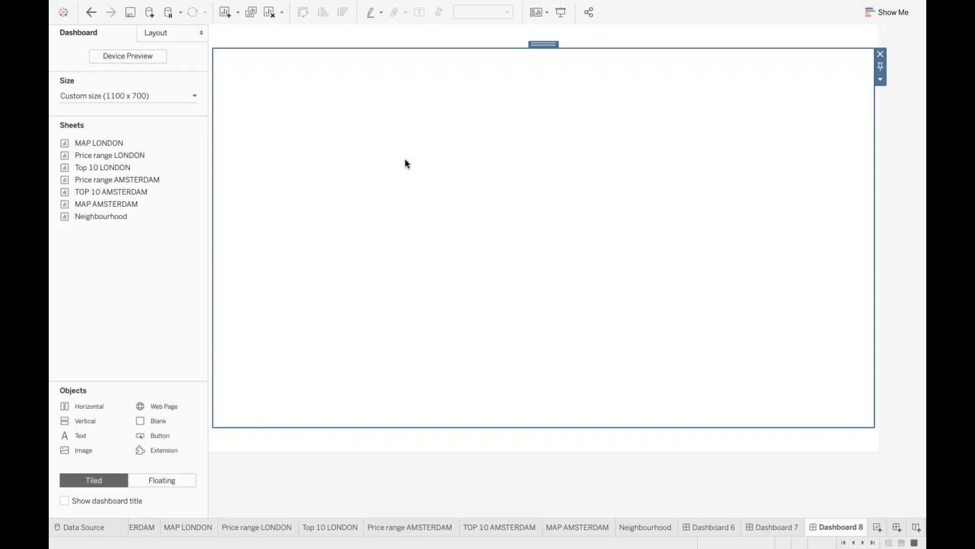
drag(169, 419, 405, 309)
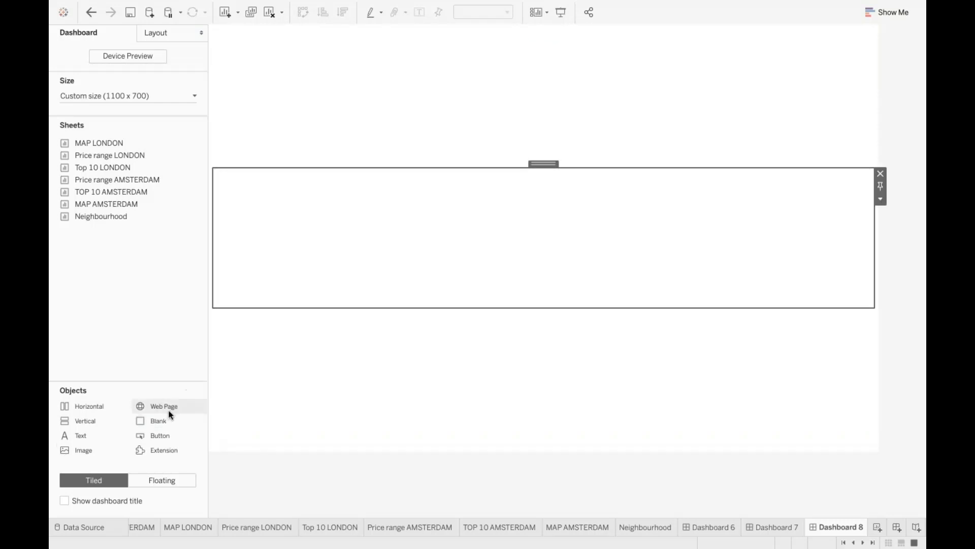
drag(170, 415, 262, 281)
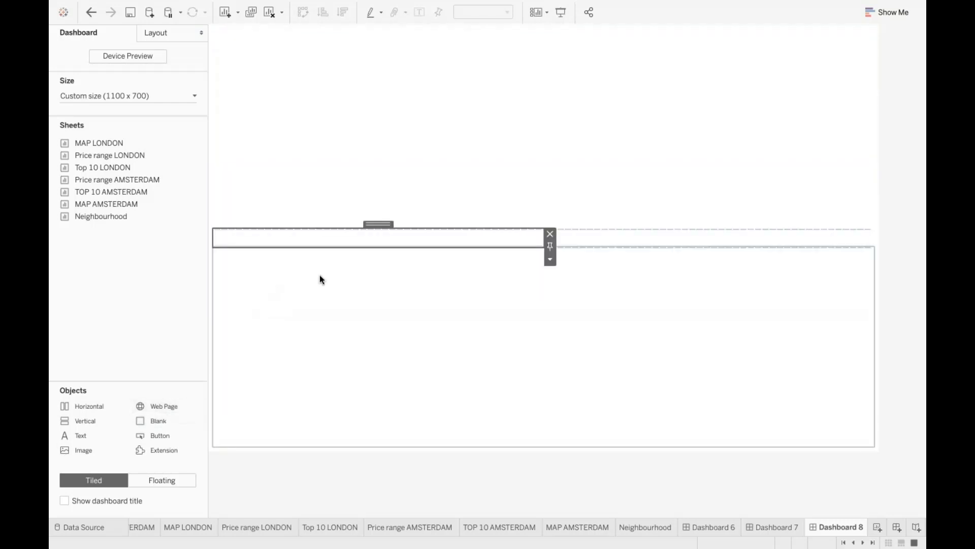
drag(418, 228, 426, 249)
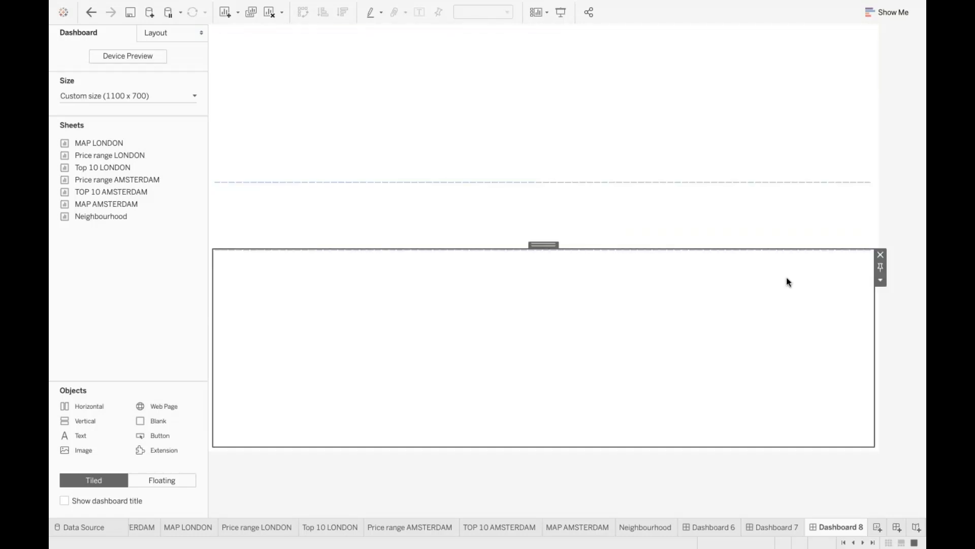
drag(742, 245, 201, 251)
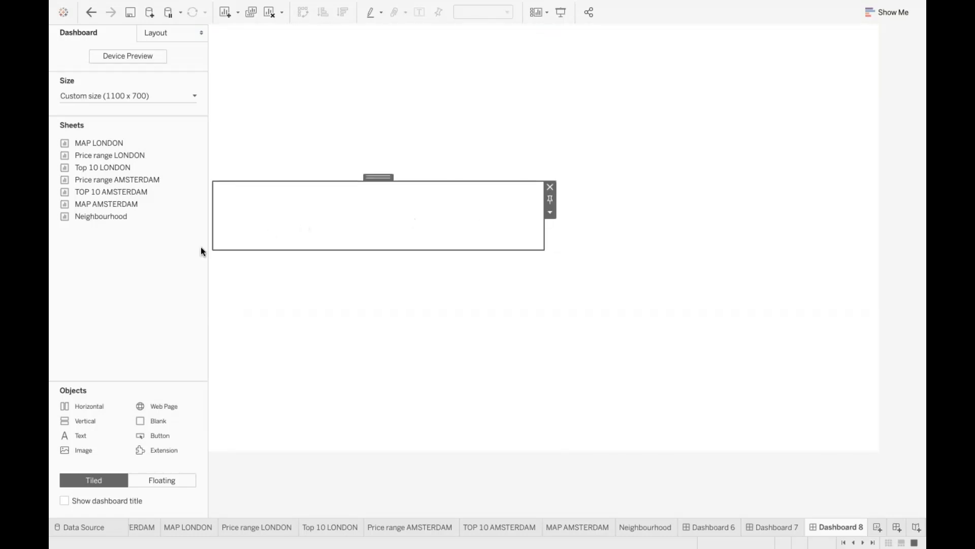
Step: Place two Horizontal containers side by side between the row's two Blank objects, and remove those two Blanks from the dashboard
drag(93, 402, 535, 216)
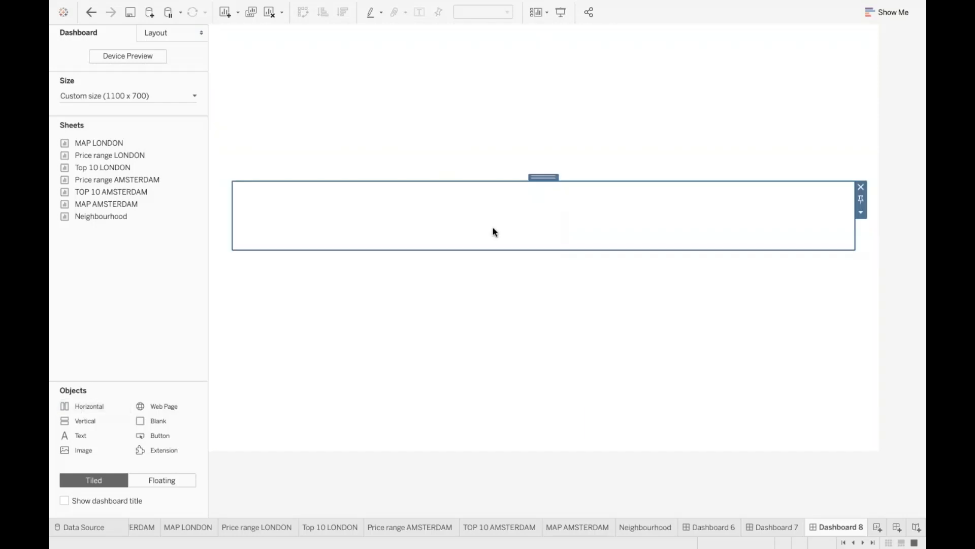
drag(108, 407, 222, 214)
right_click(222, 214)
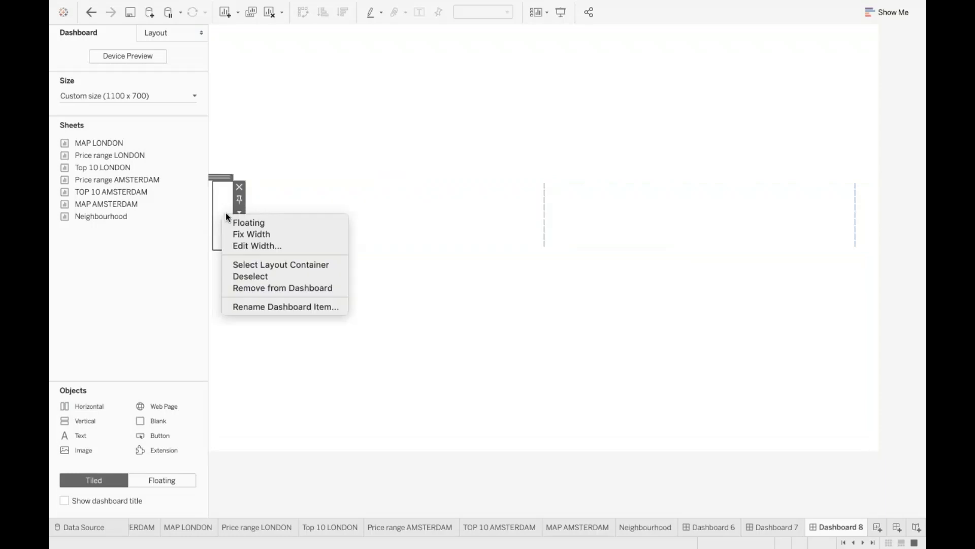
click(256, 286)
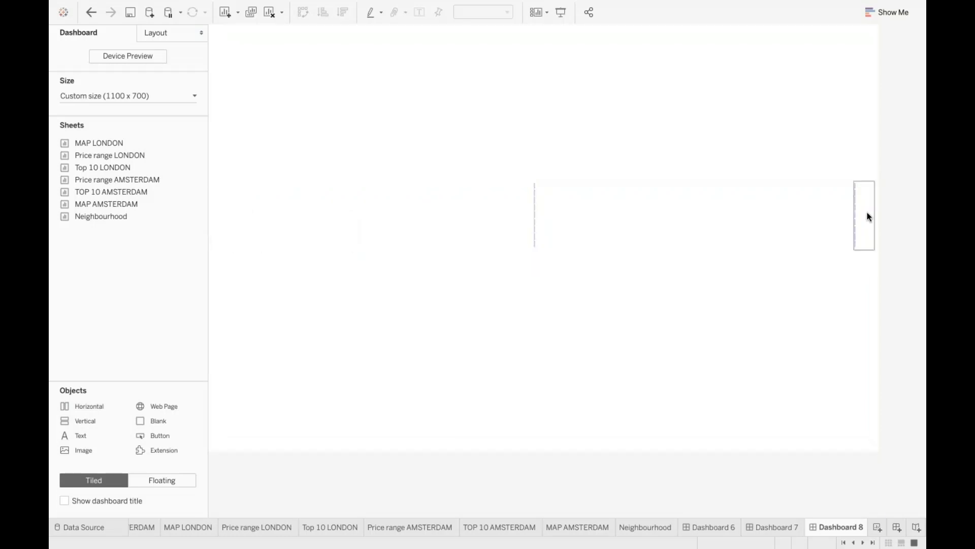
click(869, 216)
click(880, 212)
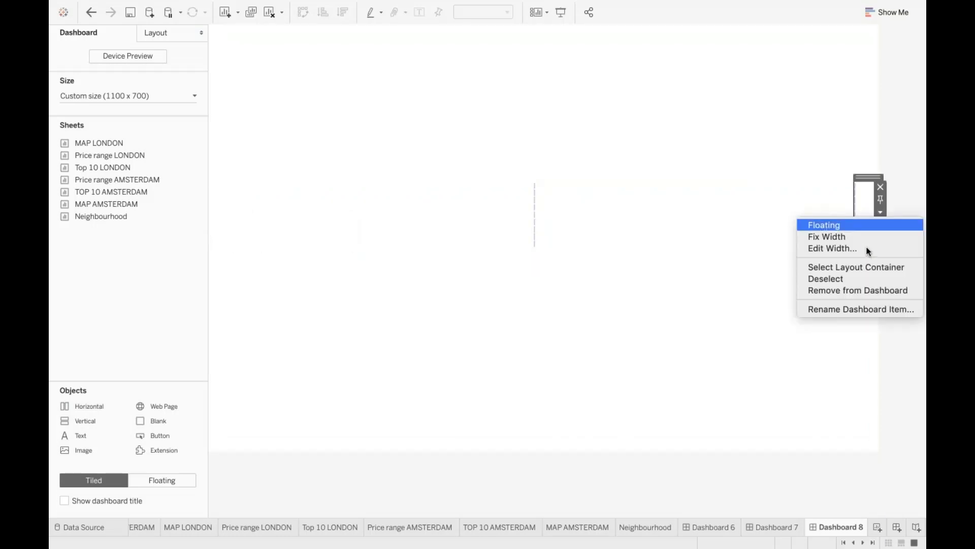
click(862, 288)
Step: Remove the Blank object above the row from the dashboard, and check the two Horizontal containers in the header
click(681, 151)
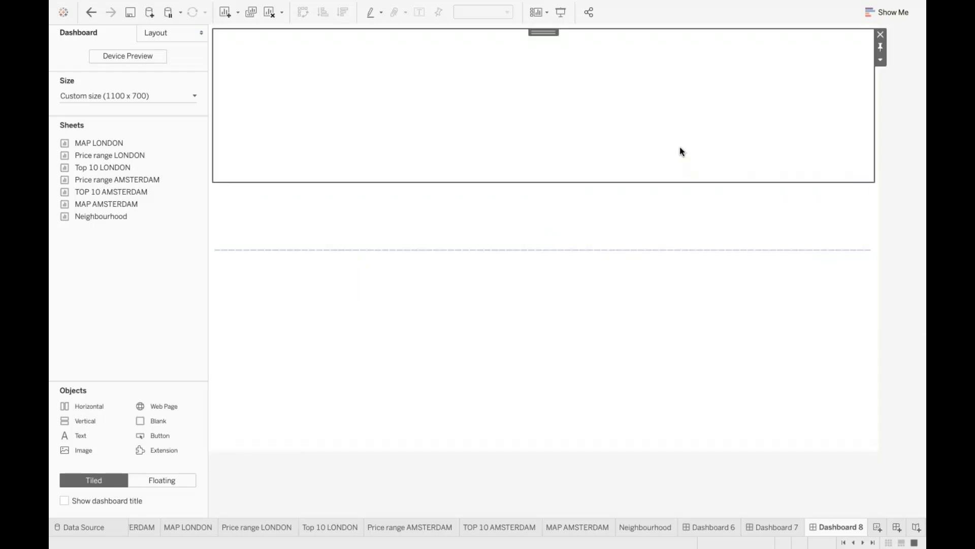
right_click(669, 117)
click(709, 187)
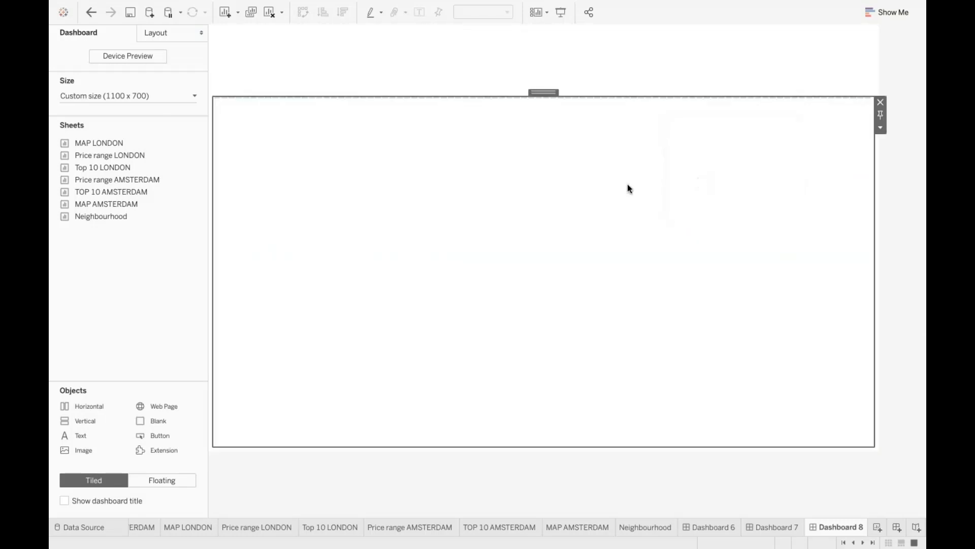
click(348, 61)
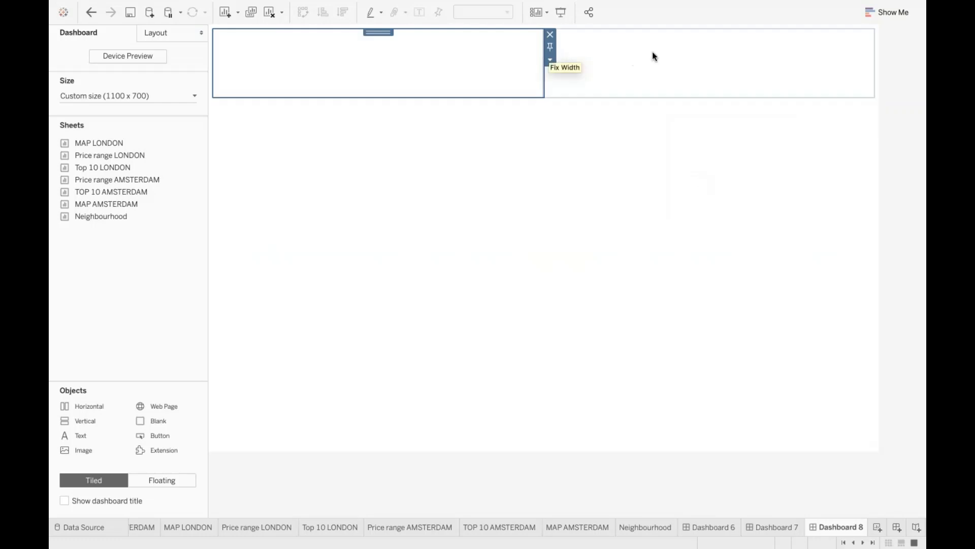
click(652, 52)
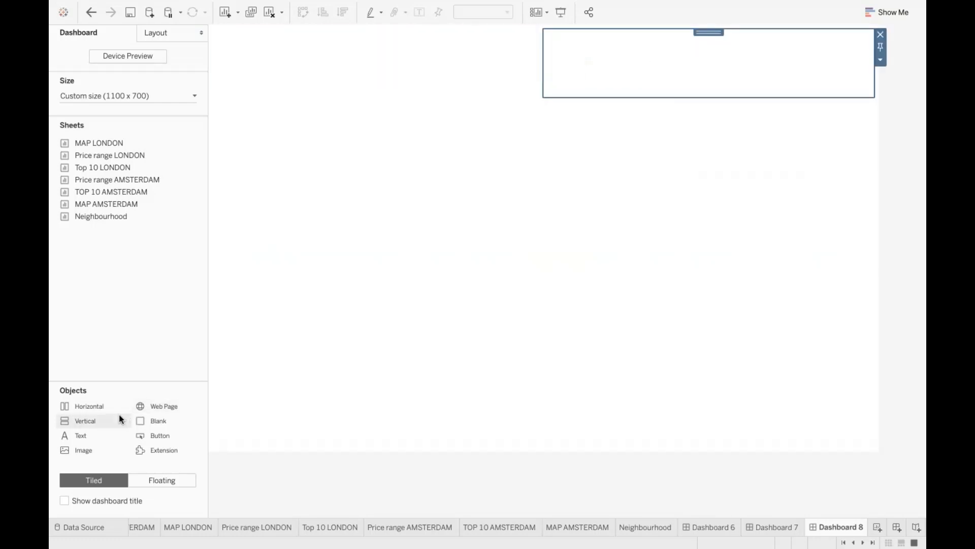
Step: Add a Text object to the left header container reading "How much can you afford?" at font size 16
drag(96, 435, 342, 60)
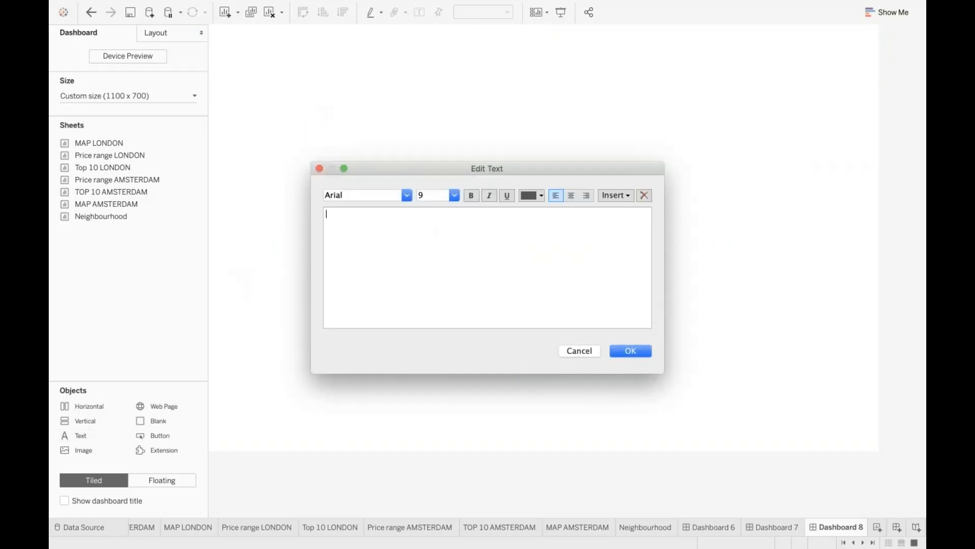
text(How much can you afford?)
drag(479, 234, 300, 209)
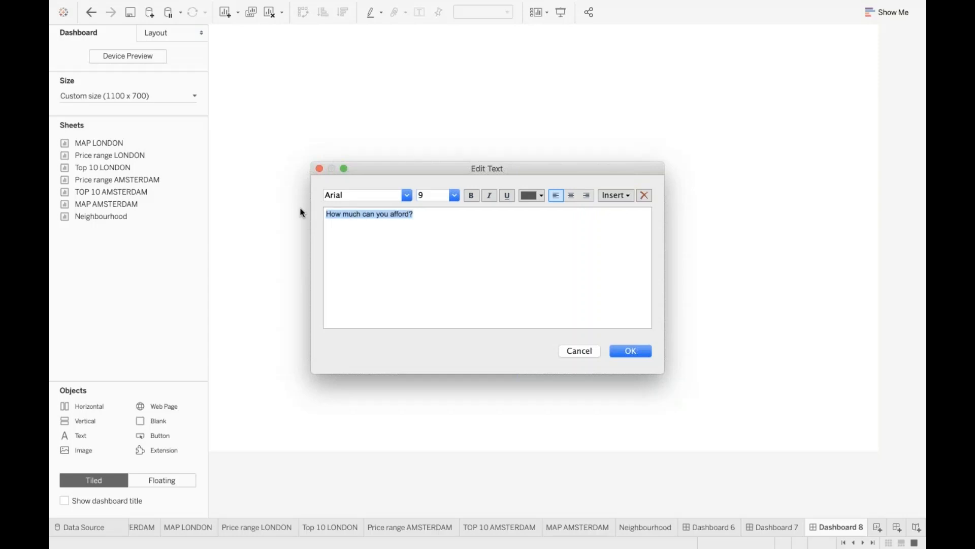
click(453, 195)
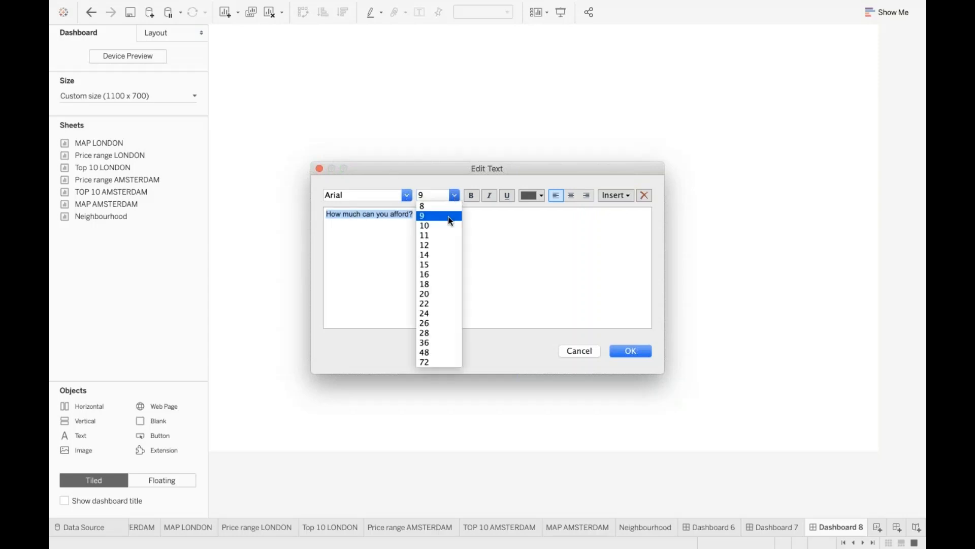
click(432, 274)
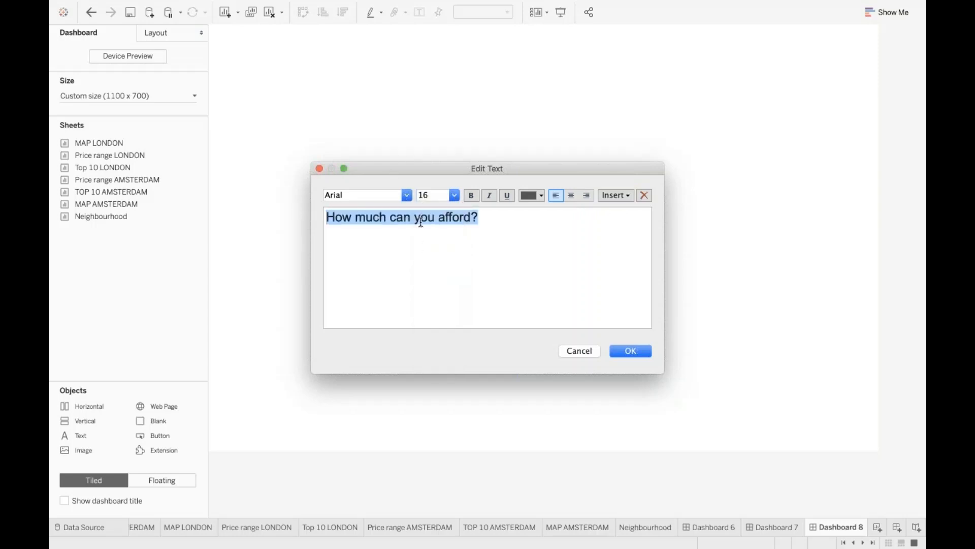
Step: Set the title text's font to Tableau Bold
click(407, 196)
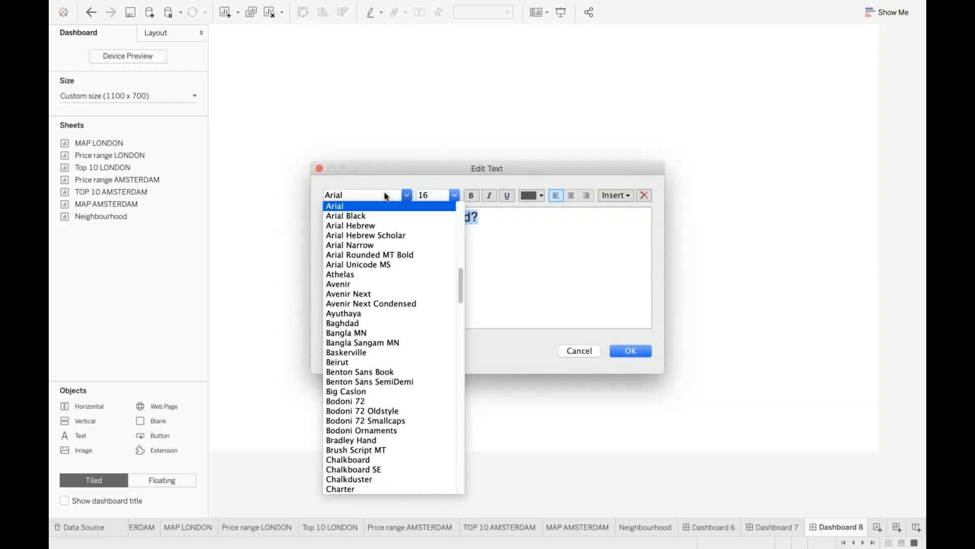
key(t)
key(Down)
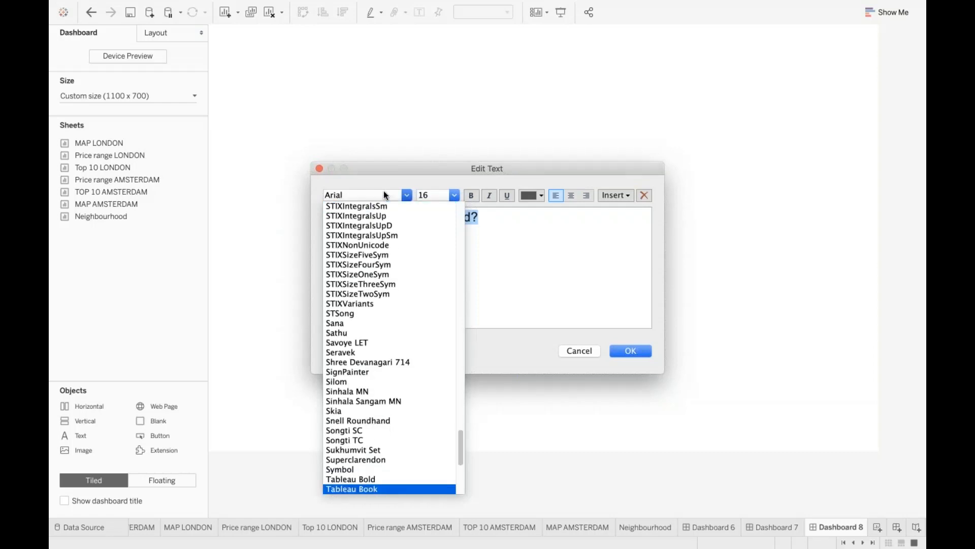
key(Up)
key(Return)
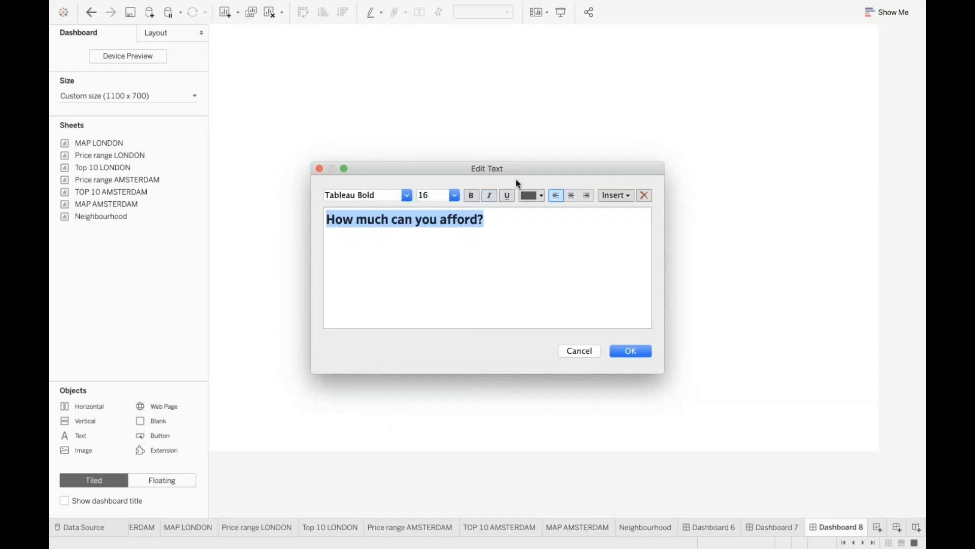
Step: Give the title text a grey colour and apply the text to the dashboard
click(526, 196)
click(526, 252)
click(511, 239)
drag(488, 223, 318, 206)
click(540, 198)
click(530, 246)
click(633, 349)
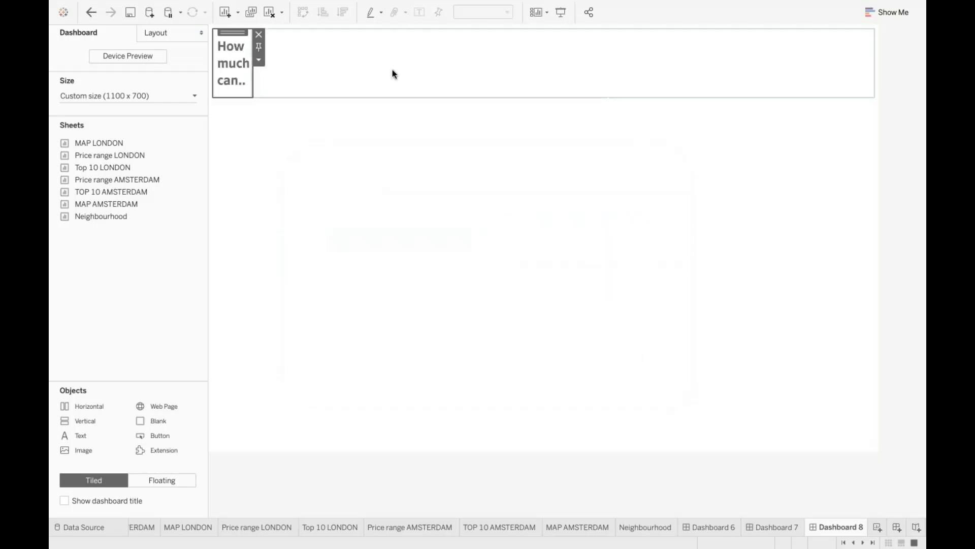
Step: Add an Image object to the header container beside the title text, keeping its settings dialog clear for choosing a file
click(341, 74)
click(258, 71)
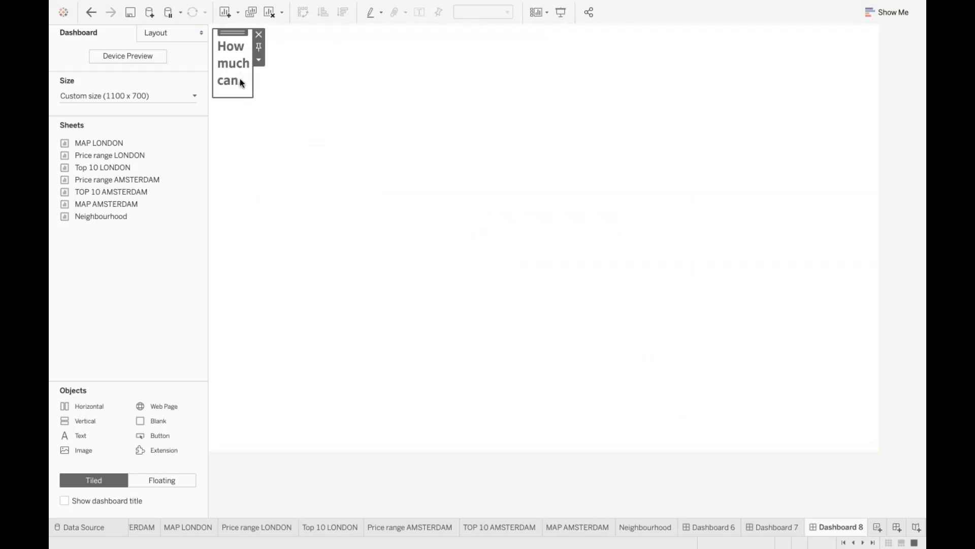
click(373, 46)
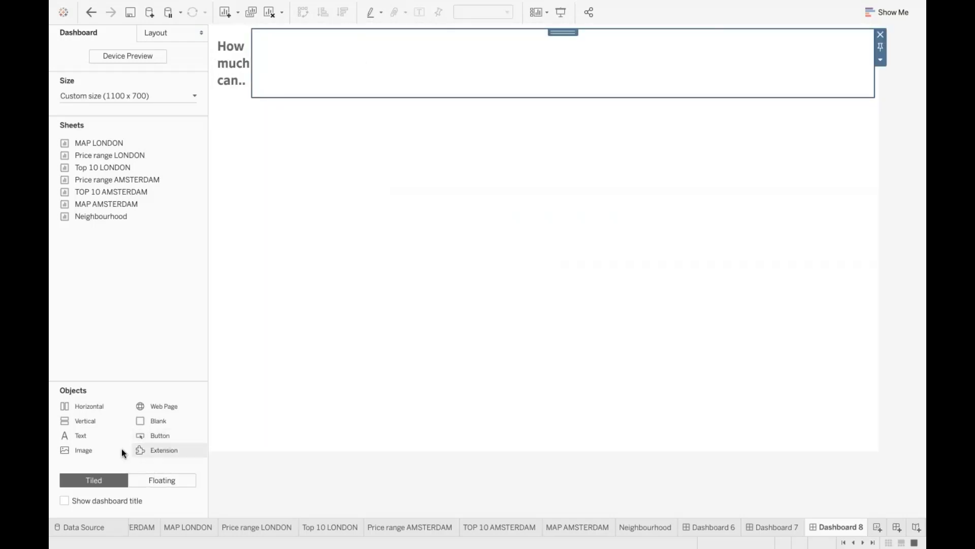
drag(107, 453, 435, 62)
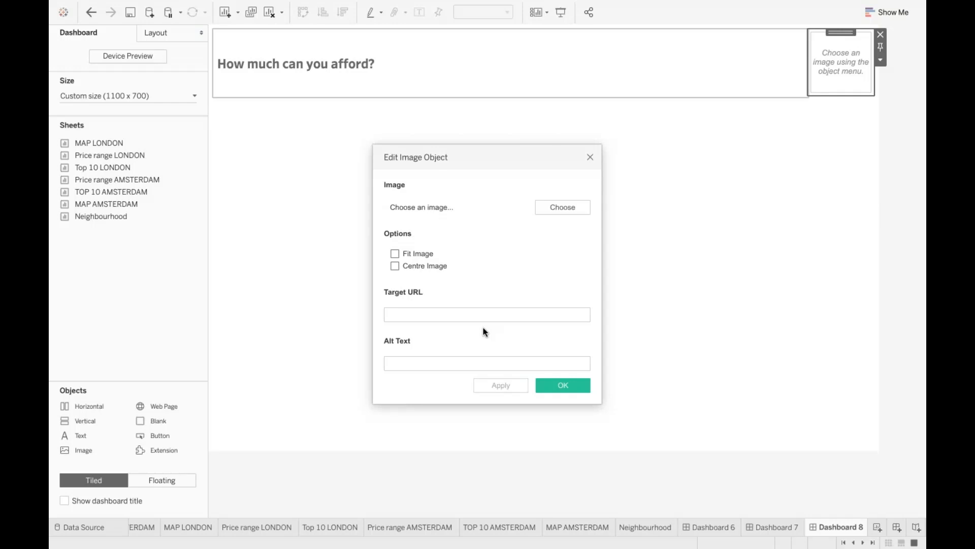
drag(489, 155, 506, 94)
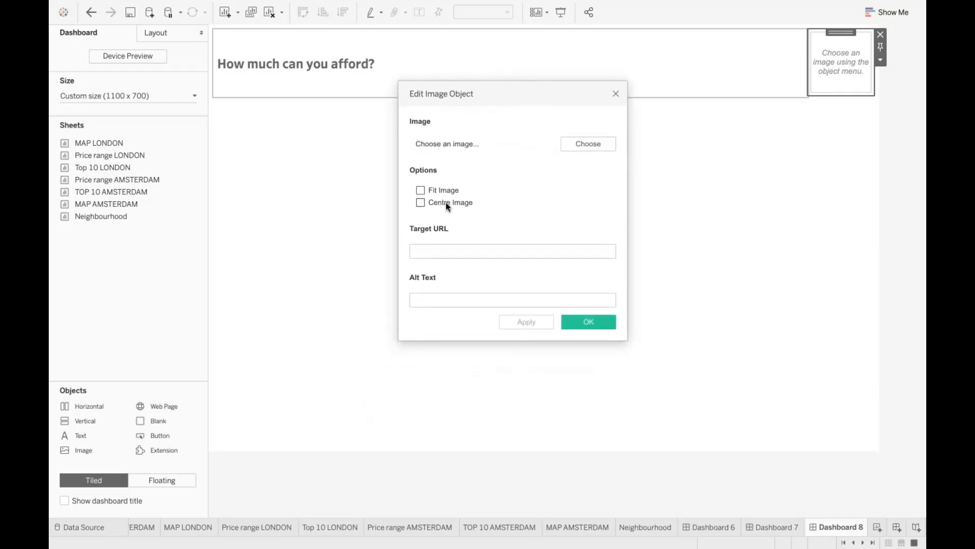
Step: Load Logo.png from the AIRBNB folder into the Image object with Fit Image and Centre Image enabled
click(590, 145)
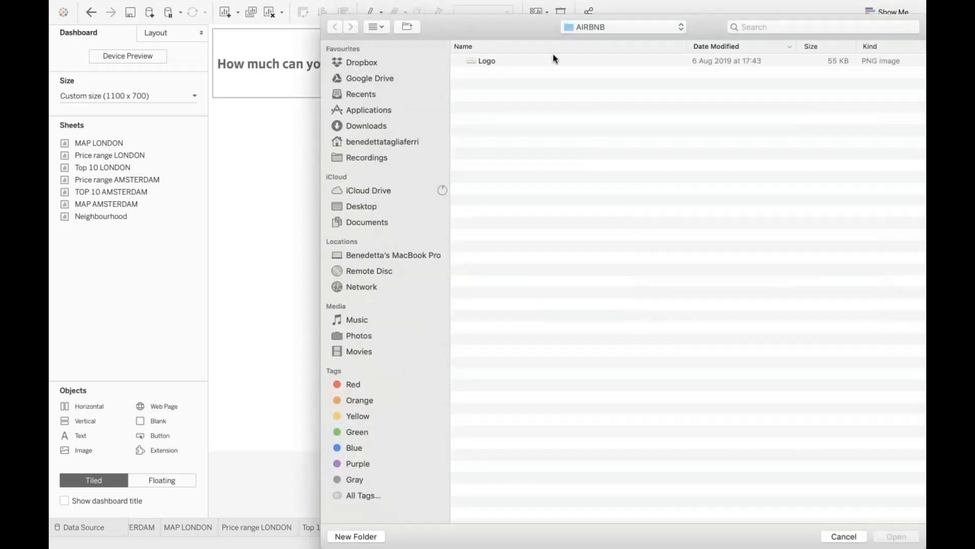
click(514, 61)
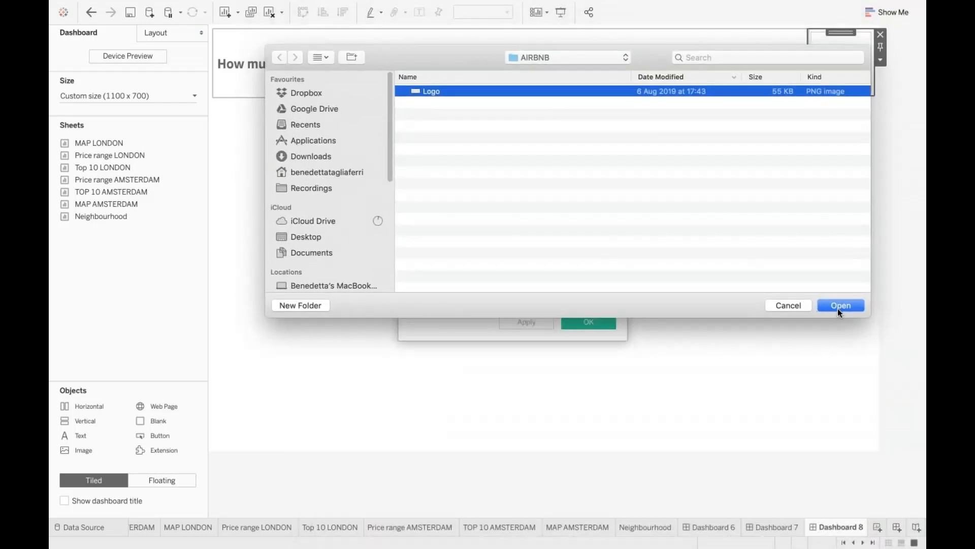
click(841, 305)
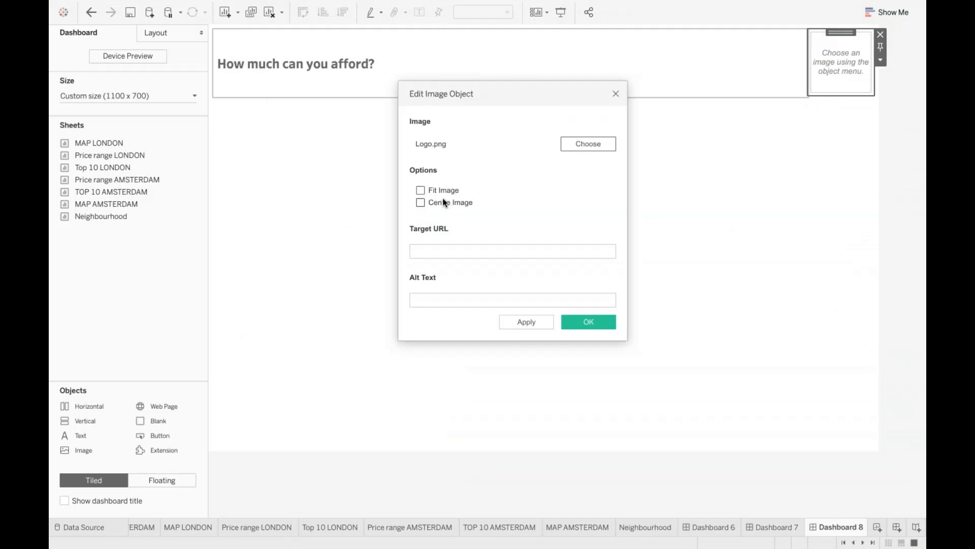
click(421, 190)
click(422, 202)
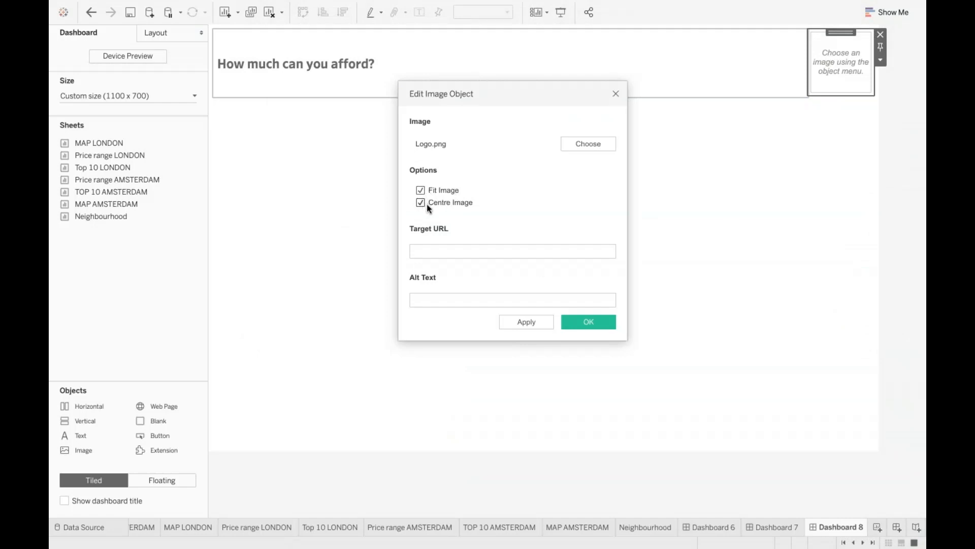
click(571, 322)
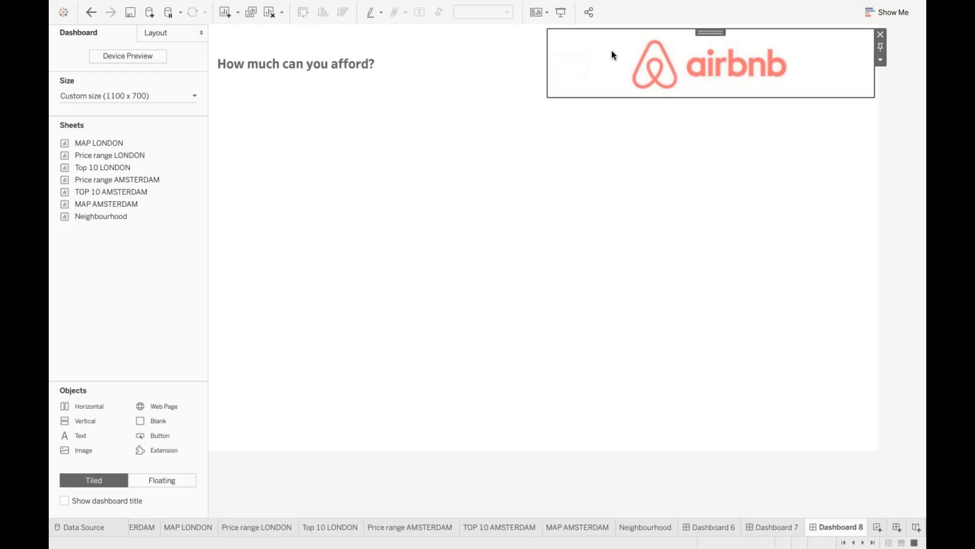
Step: Select the layout container around the Airbnb logo and set its width to 100 pixels
click(456, 78)
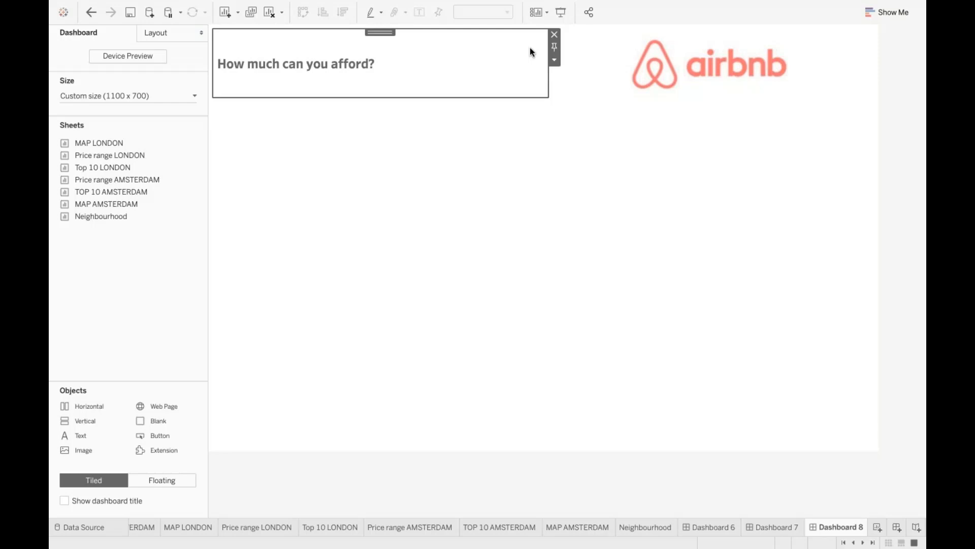
click(612, 54)
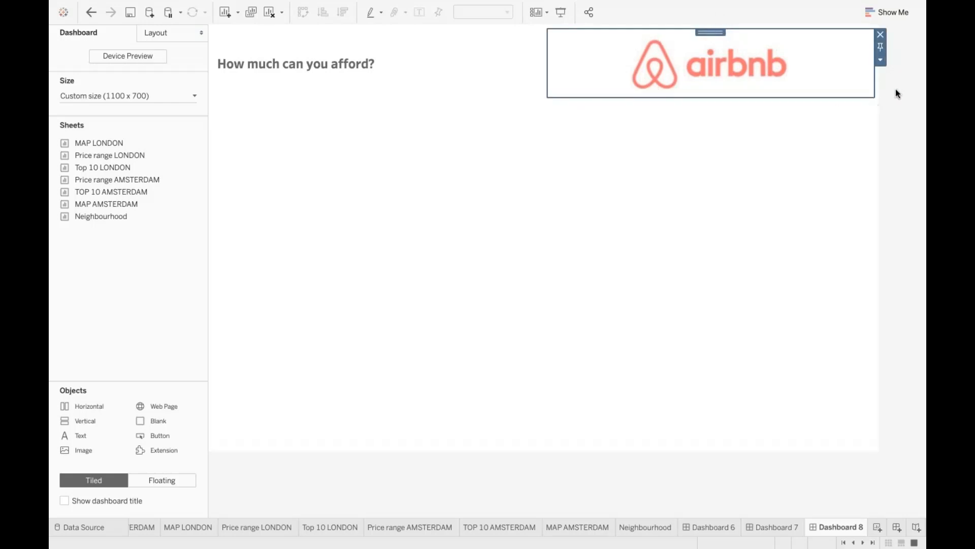
click(452, 51)
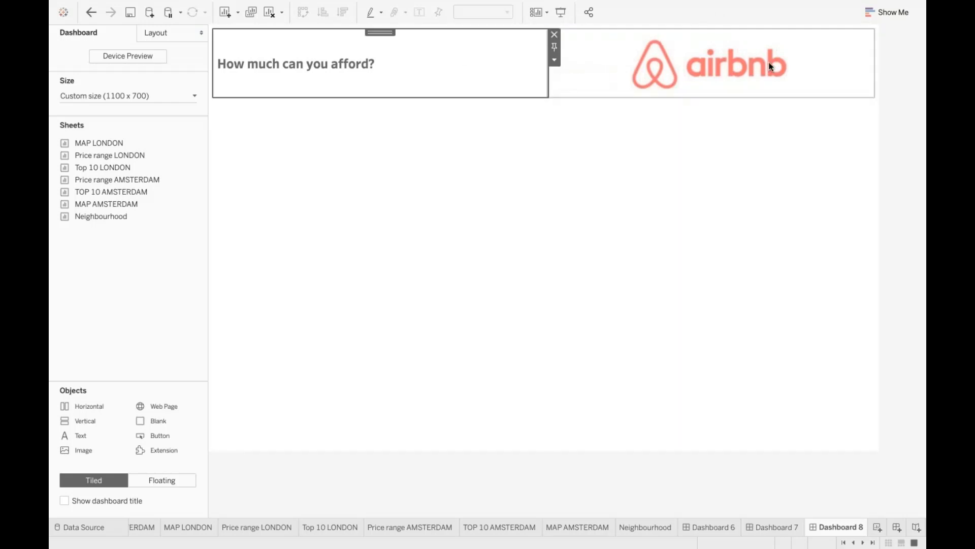
click(775, 66)
click(880, 60)
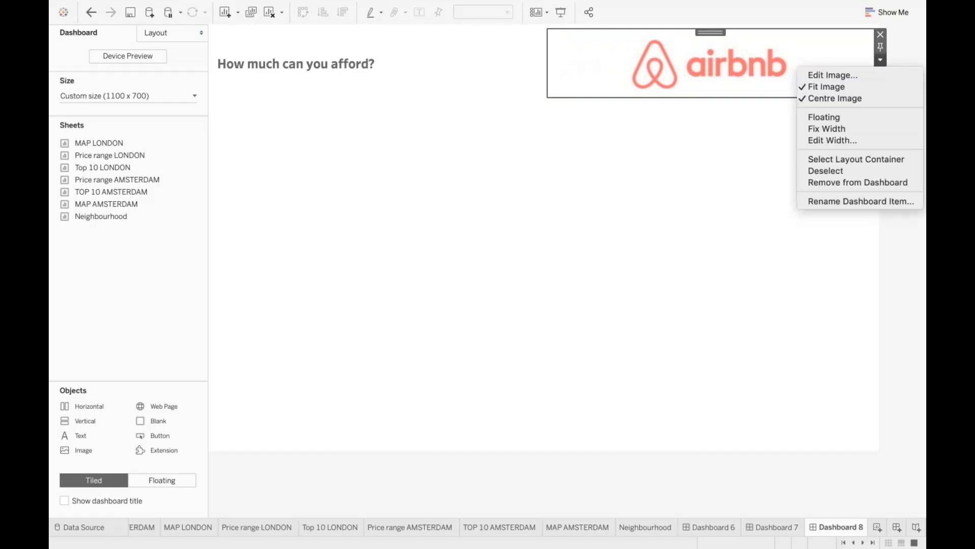
click(878, 160)
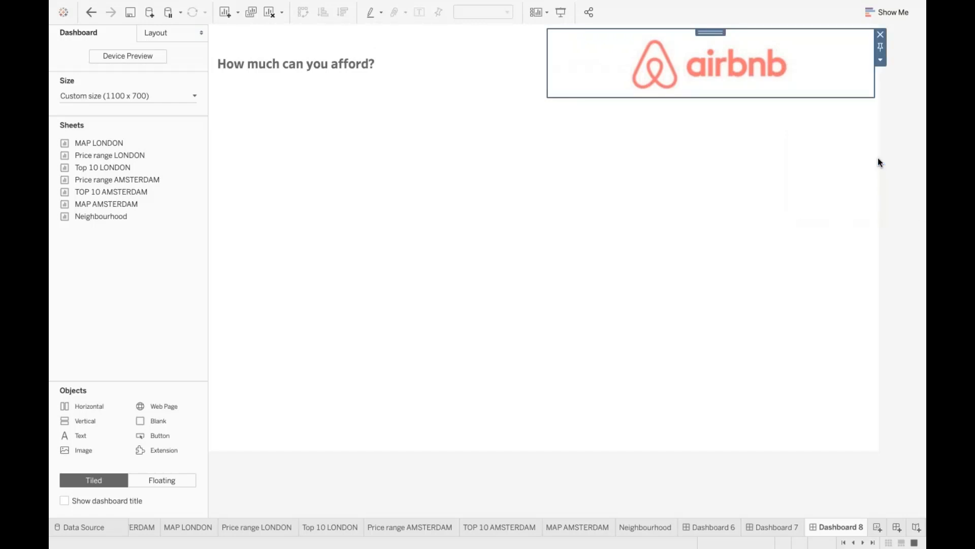
click(880, 60)
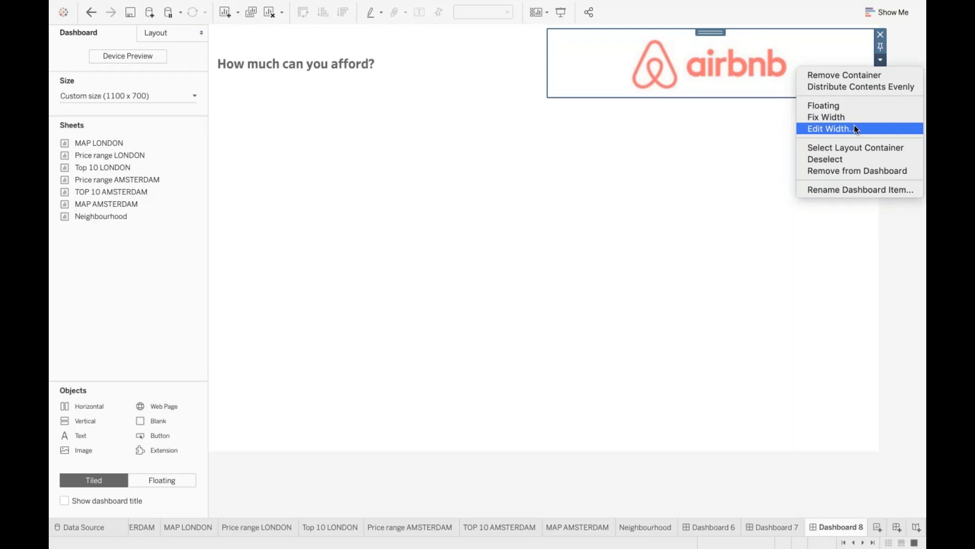
click(856, 130)
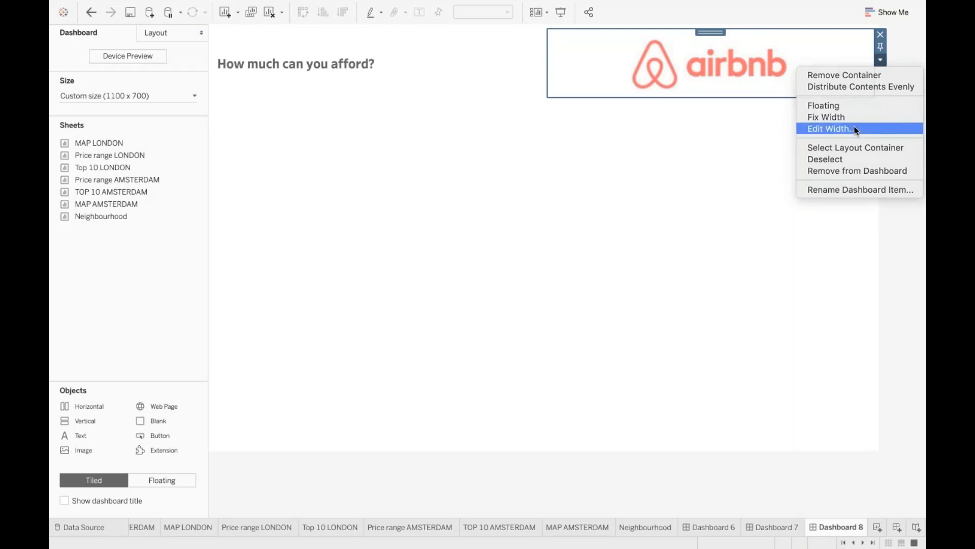
text(100)
key(Return)
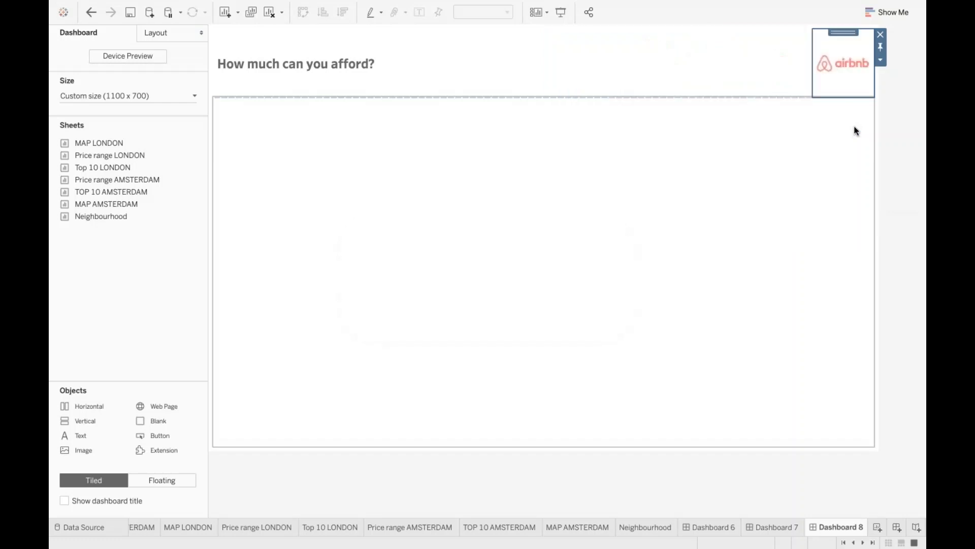
Step: Select the horizontal container holding the title text and logo and set its height to 70 pixels
click(542, 60)
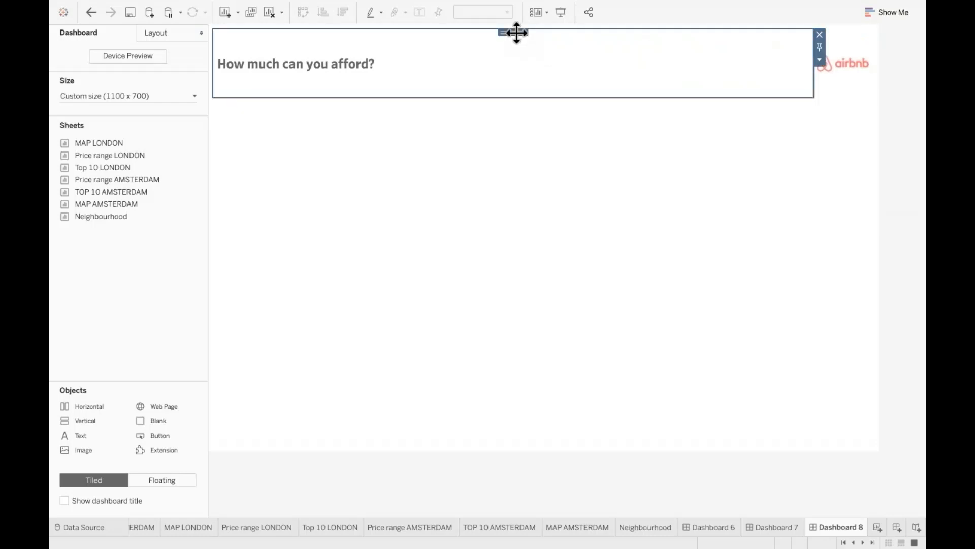
double_click(517, 33)
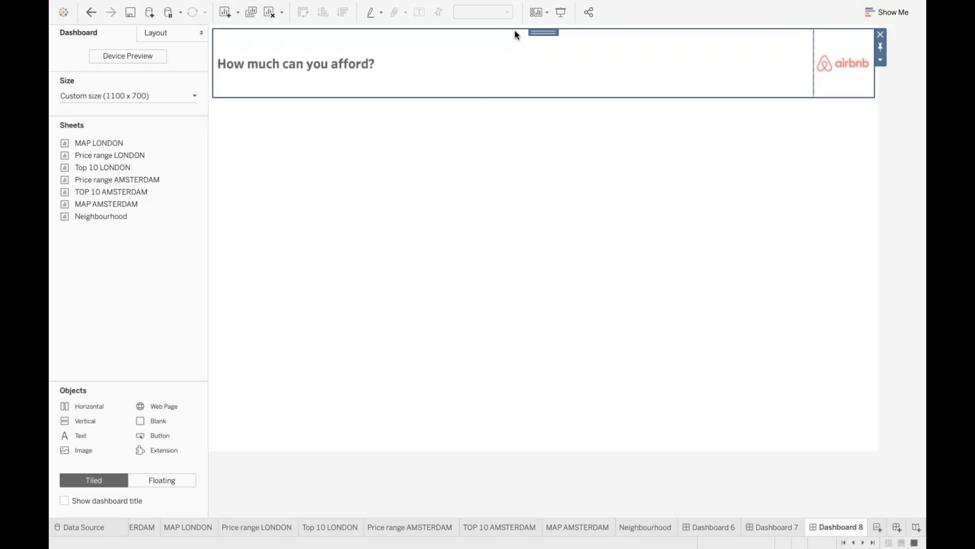
click(517, 51)
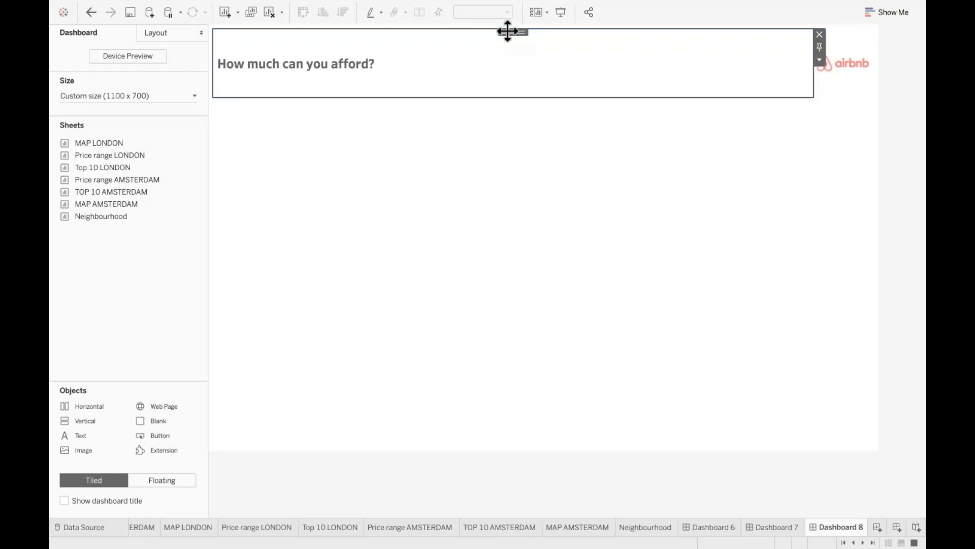
drag(508, 32, 619, 77)
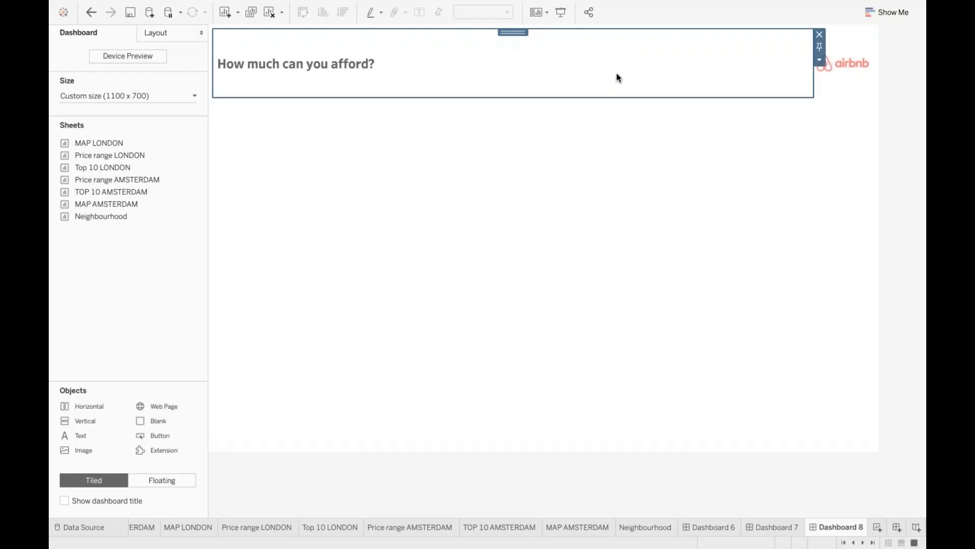
double_click(510, 32)
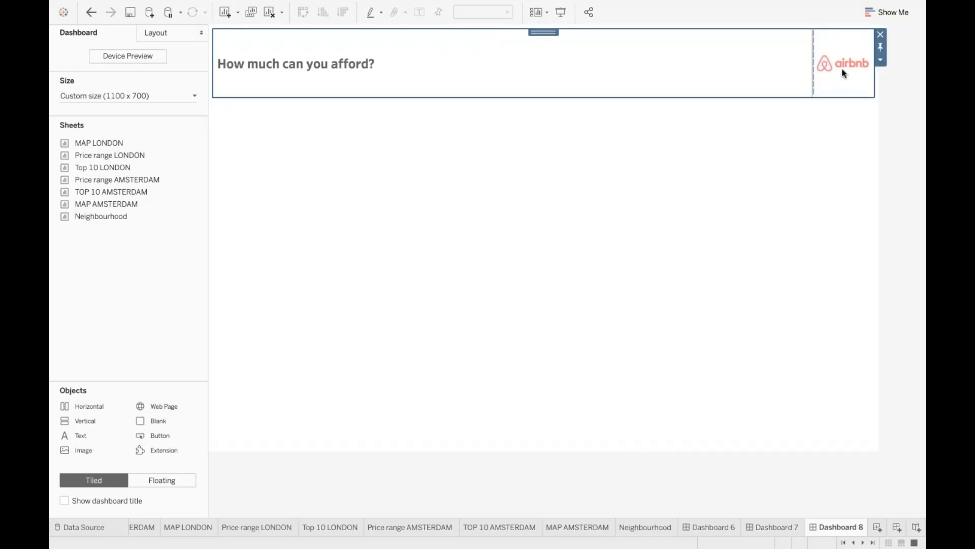
click(880, 60)
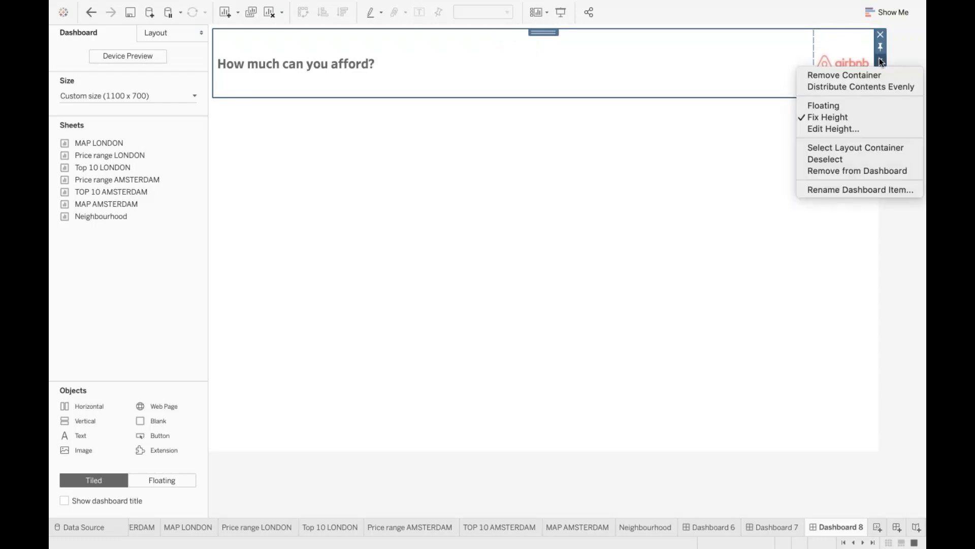
click(853, 132)
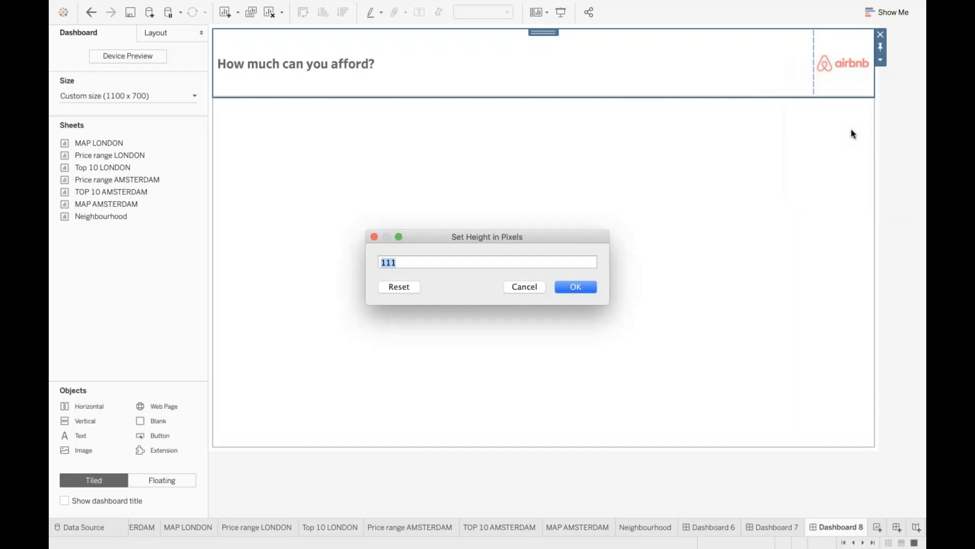
text(70)
key(Return)
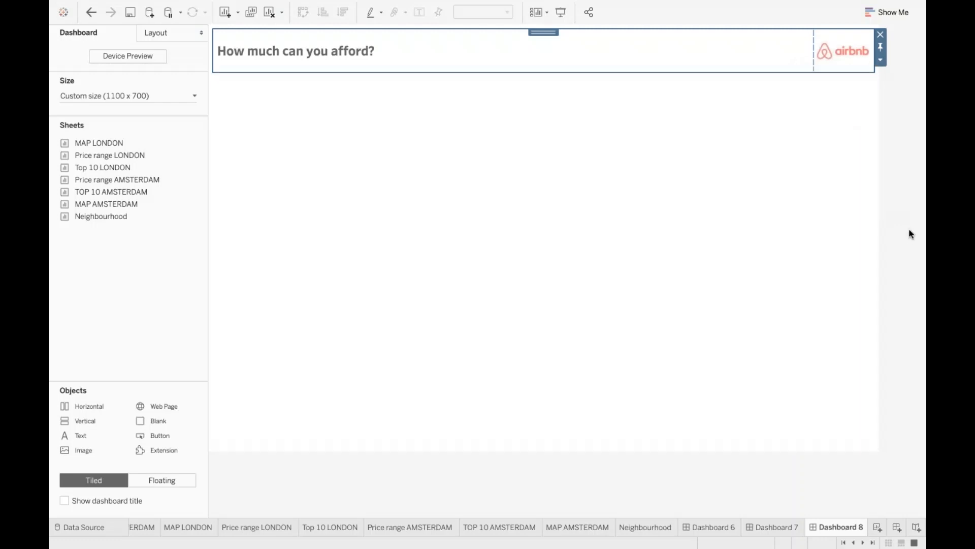
click(908, 234)
Step: Add a Blank object directly beneath the header container
click(664, 144)
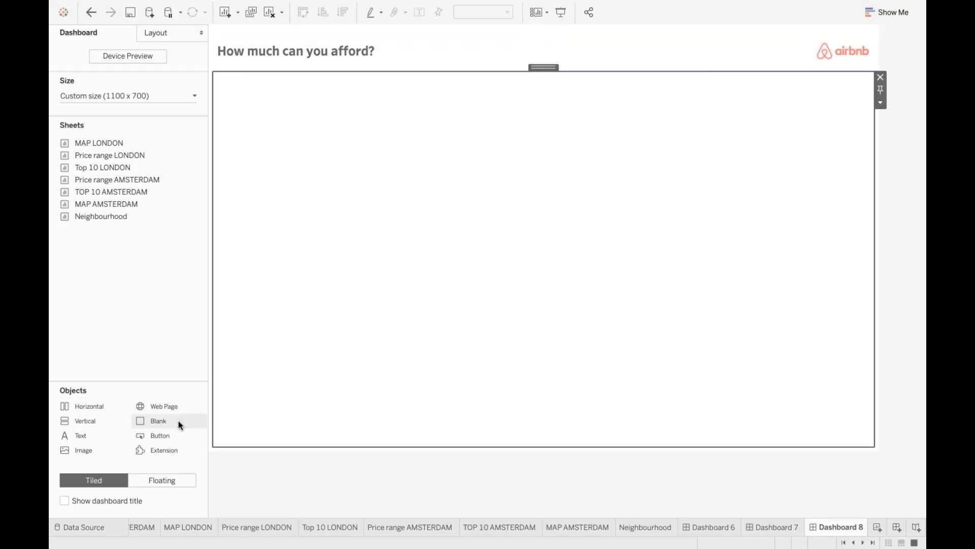
drag(177, 424, 434, 77)
key(ctrl+z)
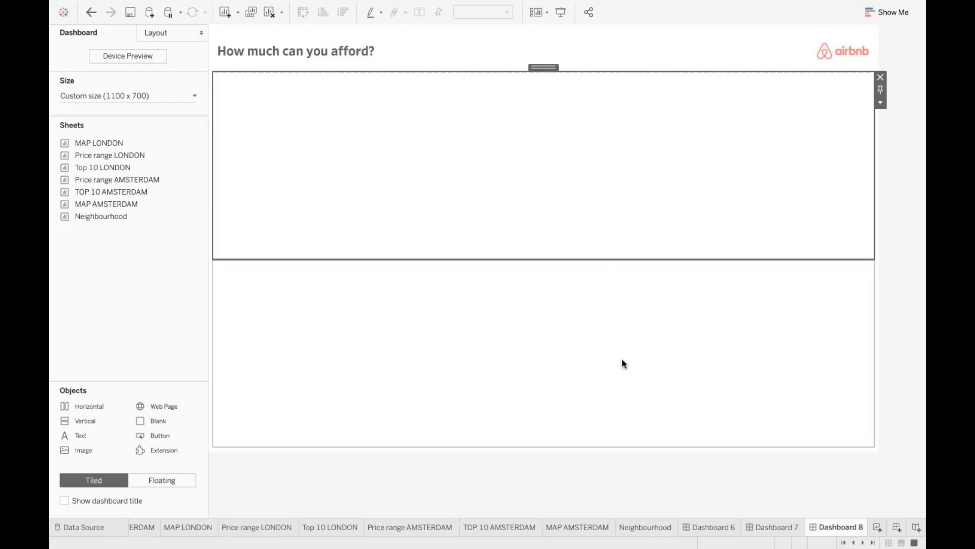
click(886, 278)
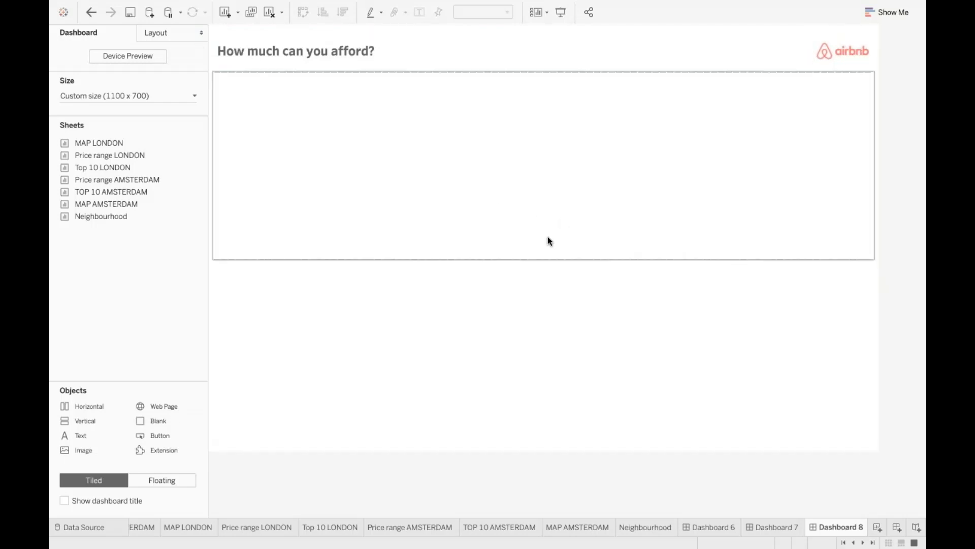
Step: Examine the finished layout on Dashboard 7, including the line beneath its header, and return to Dashboard 8
click(777, 526)
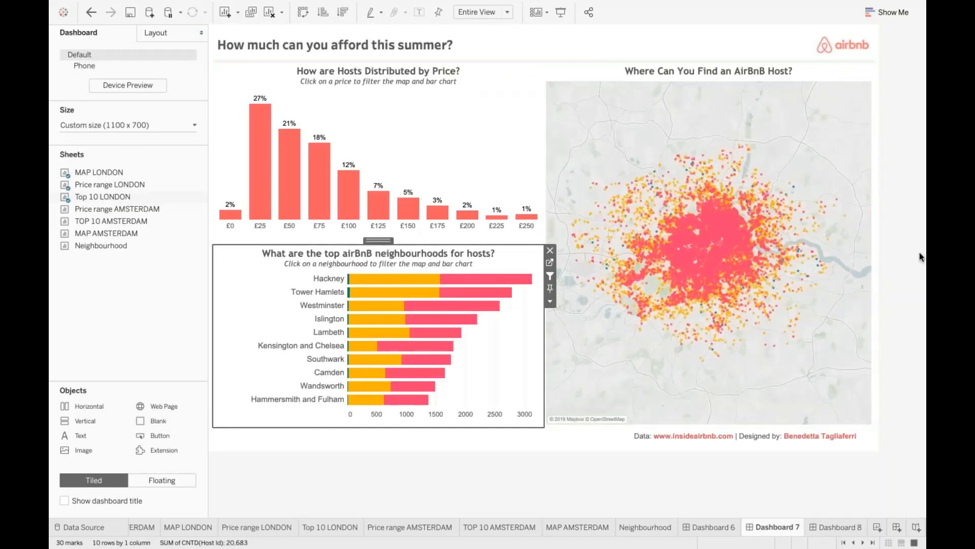
click(918, 309)
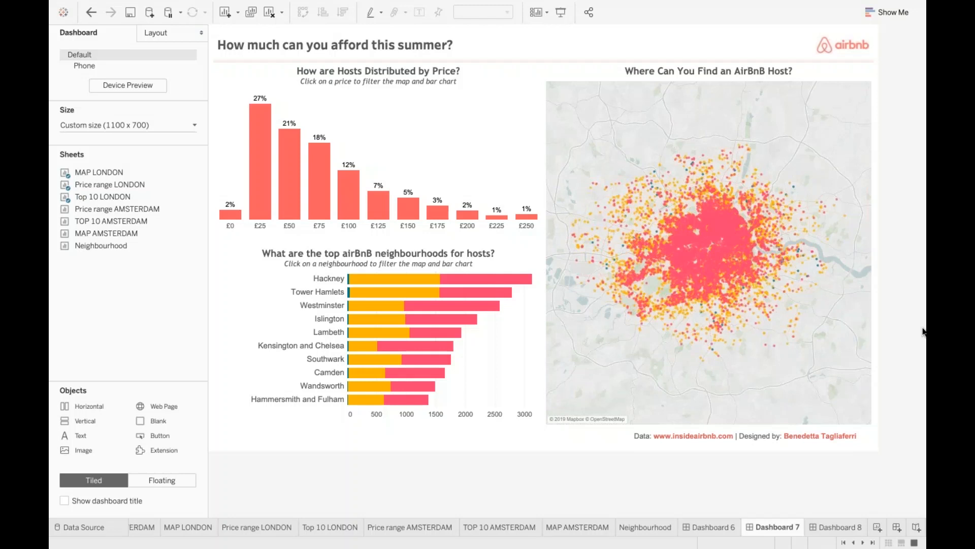
click(856, 530)
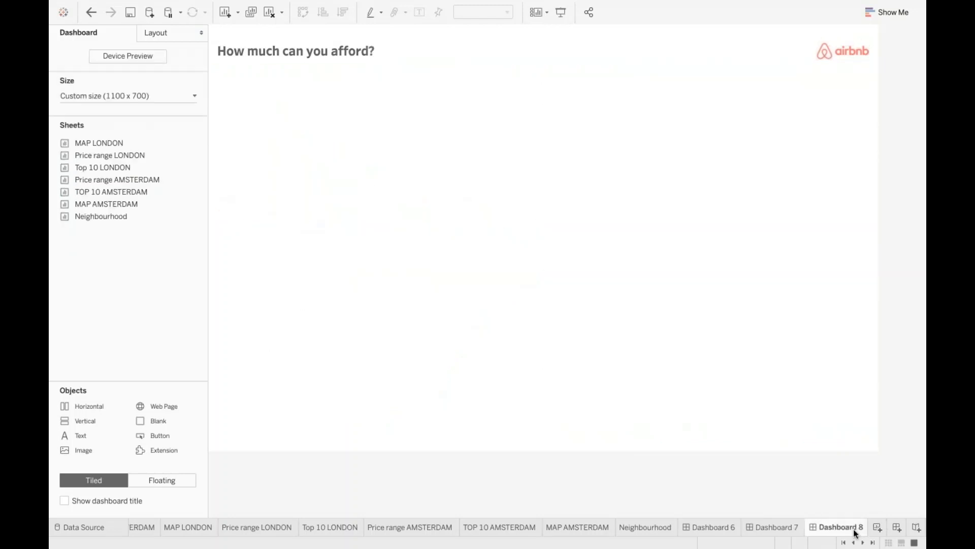
Step: Add a Vertical container between the two Blank objects and remove the Blank directly beneath the header
drag(86, 421, 461, 206)
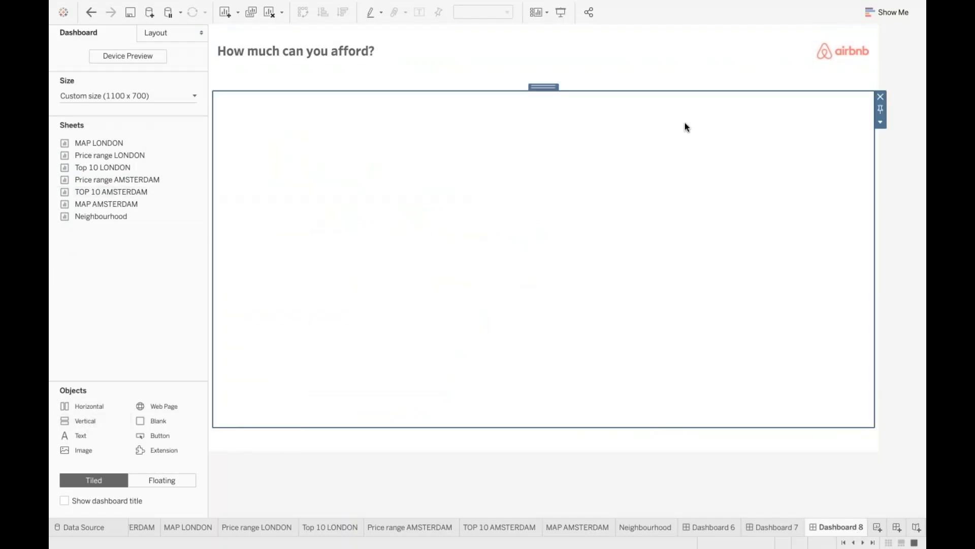
right_click(660, 81)
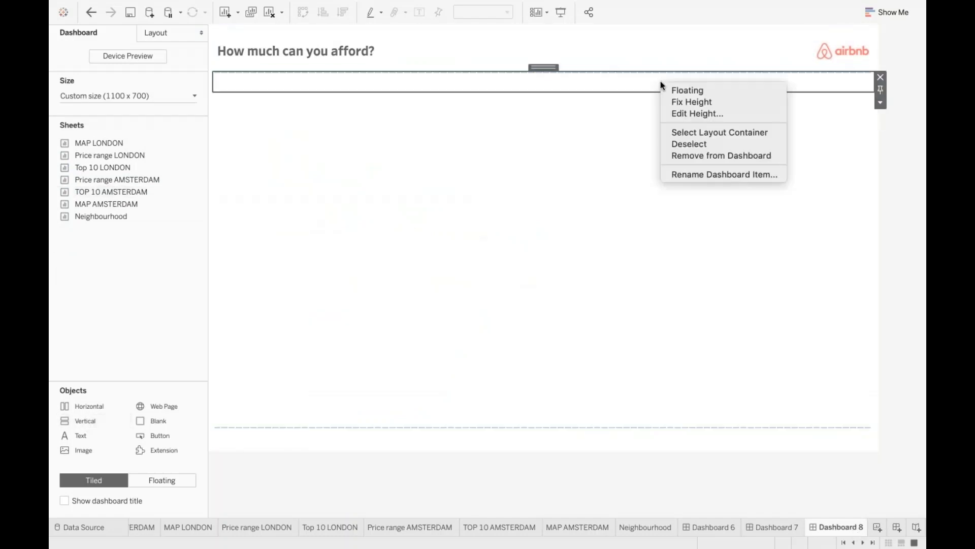
click(712, 159)
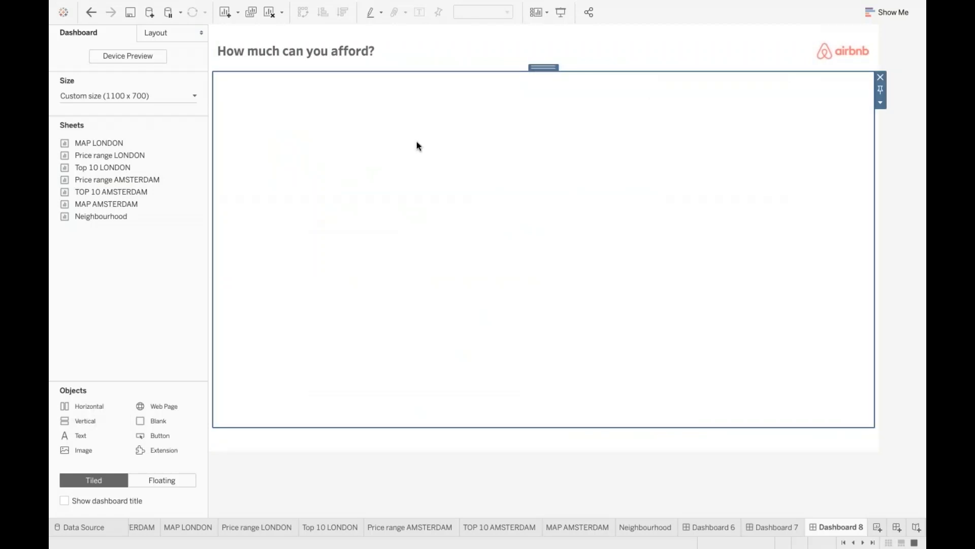
Step: Try several background colours on the vertical container beneath the header and give it a pale pink one at 100% opacity
click(178, 36)
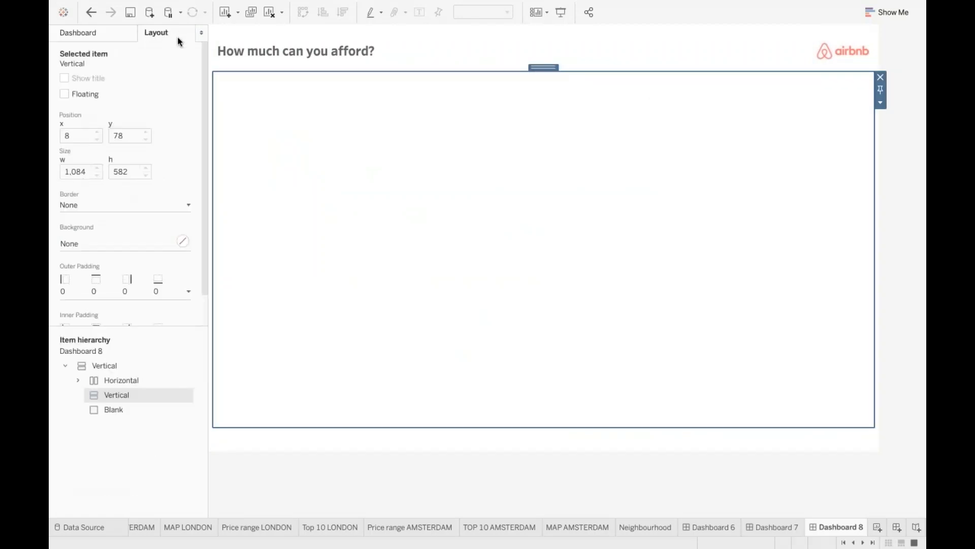
click(71, 244)
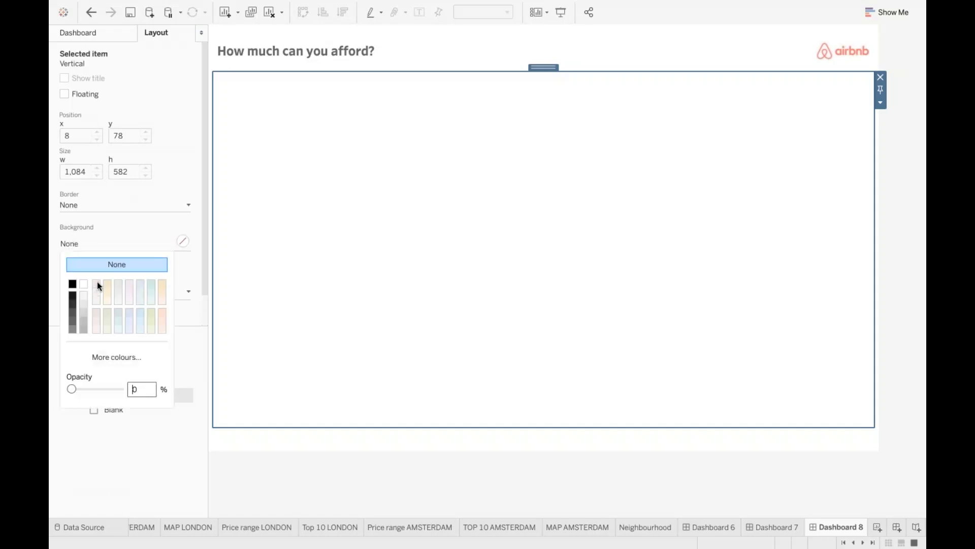
click(118, 285)
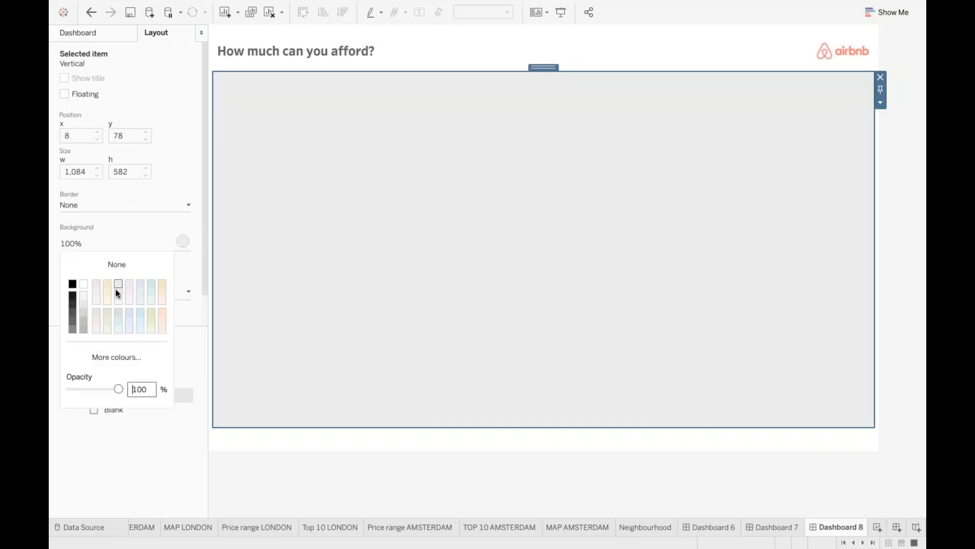
click(129, 286)
click(131, 313)
click(130, 282)
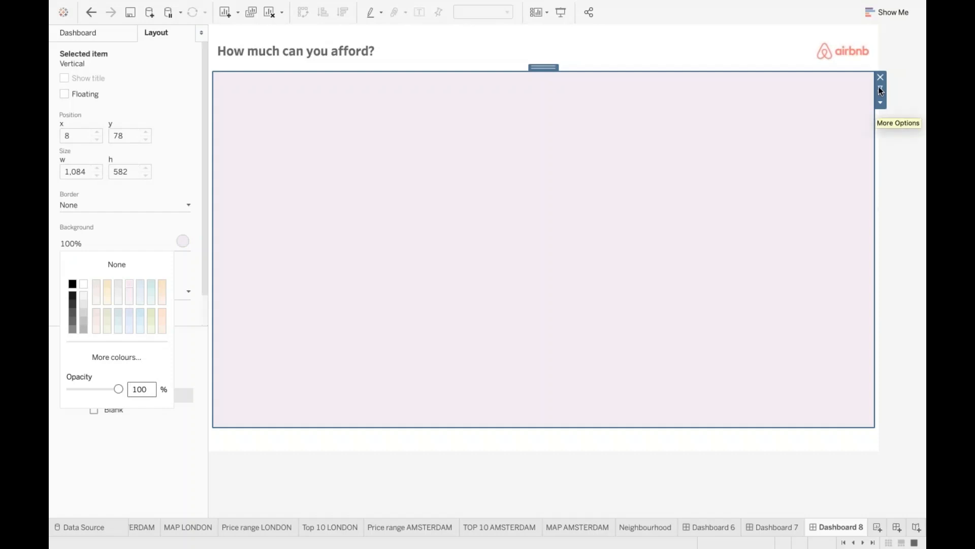
Step: Set the pale pink vertical container's height to 10 pixels to make a thin divider line beneath the header
click(880, 103)
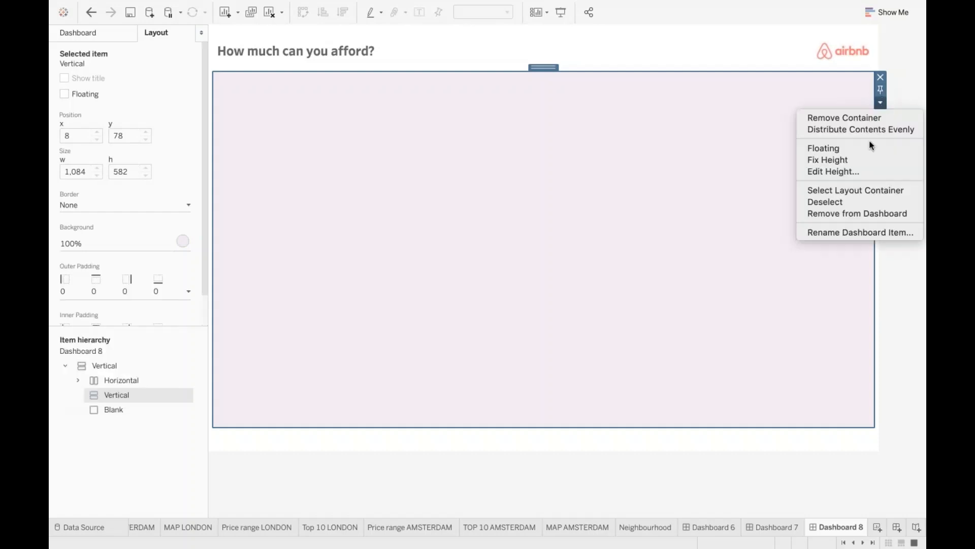
click(861, 171)
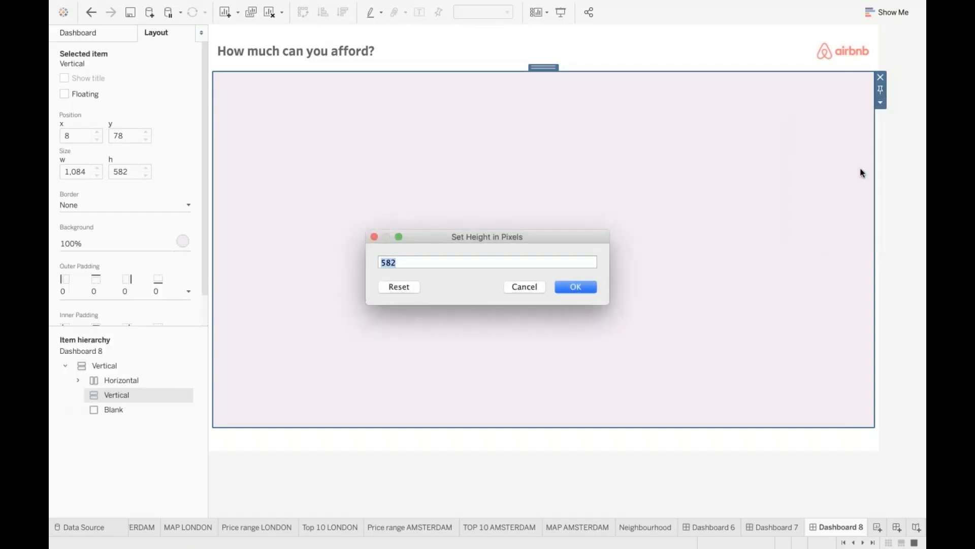
text(10)
key(Return)
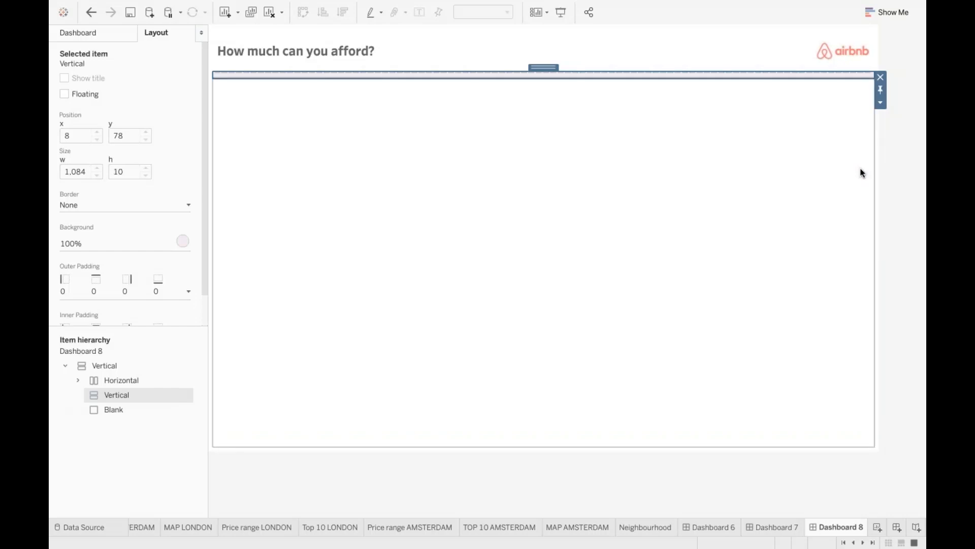
click(902, 252)
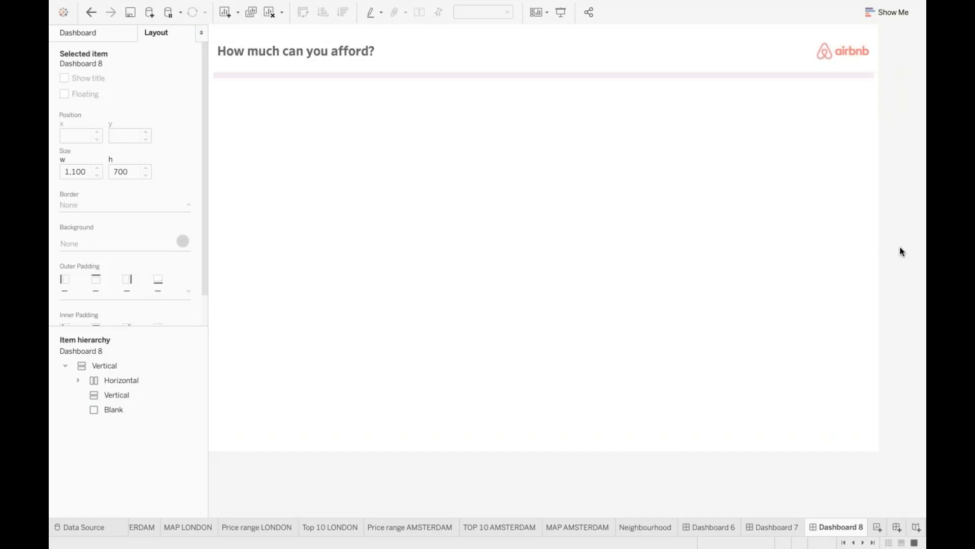
Step: Add a second Blank object in the area beneath the pale pink divider line
click(770, 75)
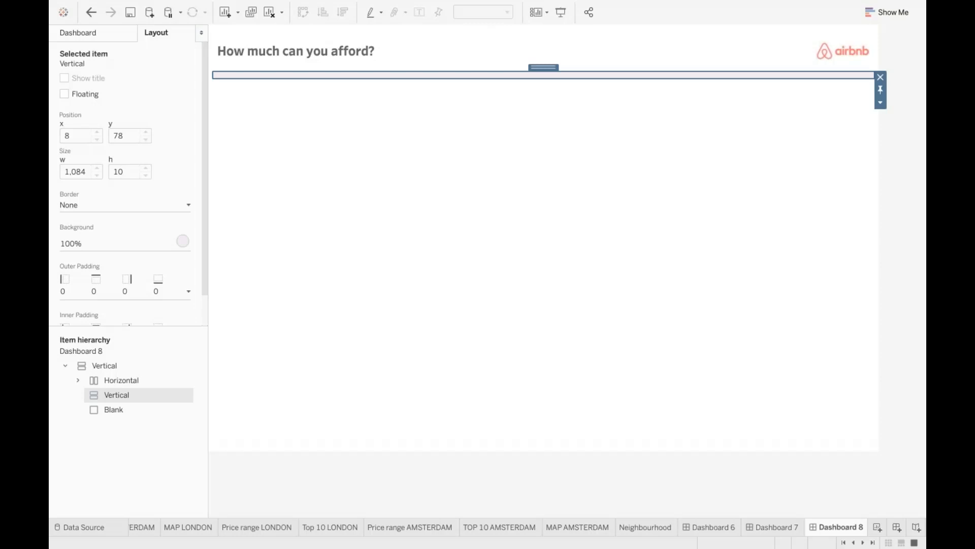
click(506, 50)
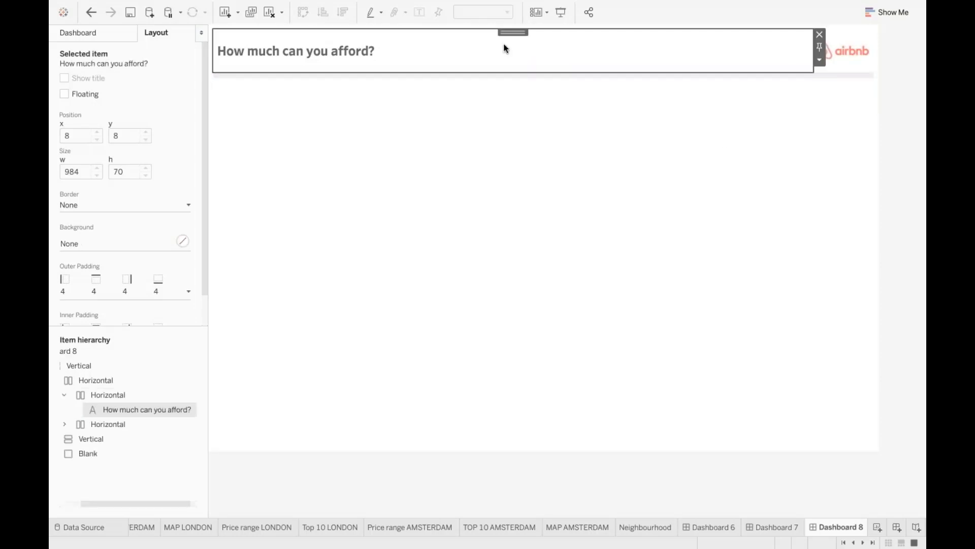
click(517, 122)
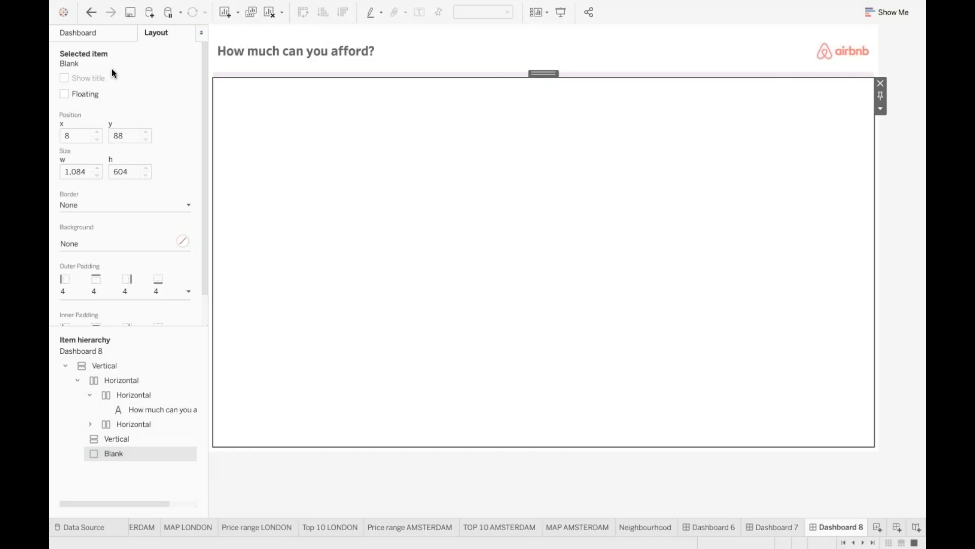
click(107, 41)
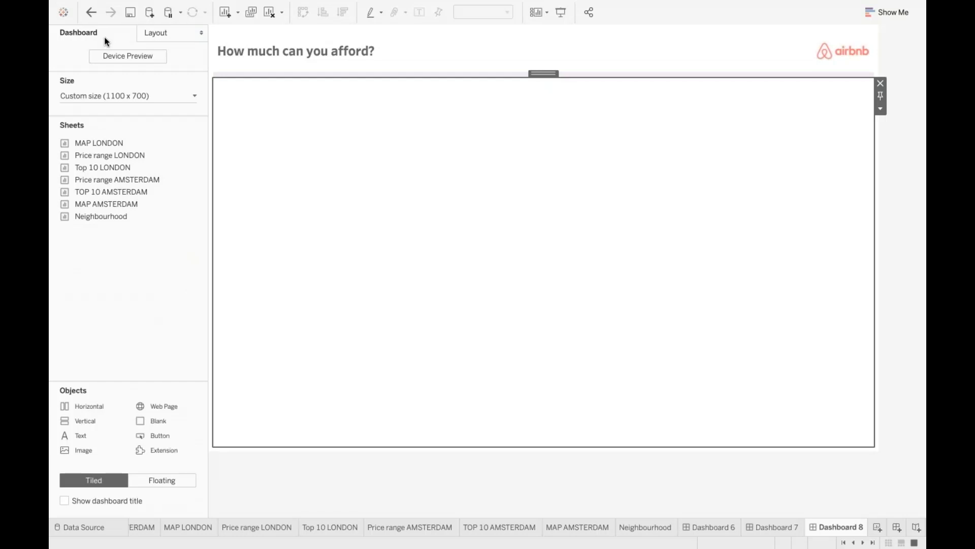
drag(179, 416, 496, 114)
click(567, 333)
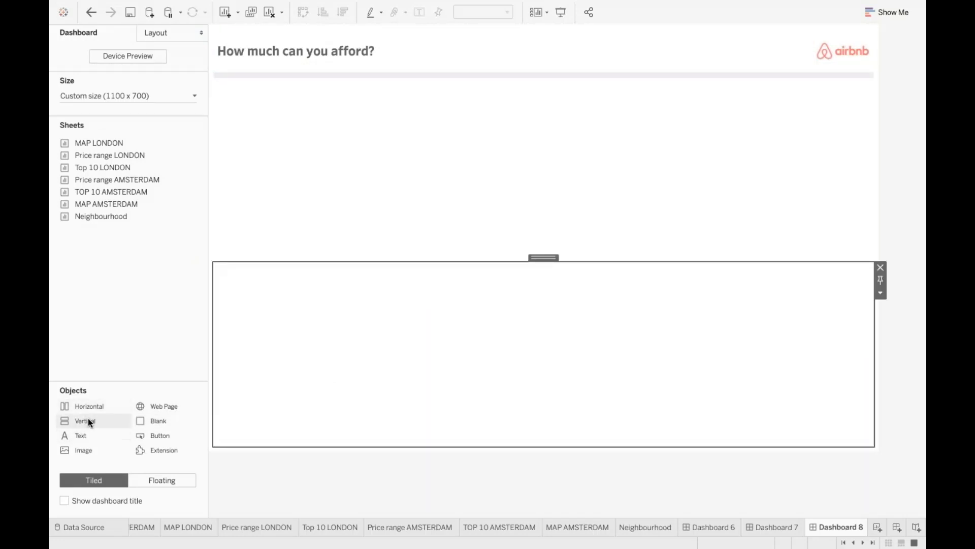
Step: Insert a Vertical container between the two Blanks and remove the Blank directly beneath the divider
drag(88, 421, 358, 282)
right_click(285, 88)
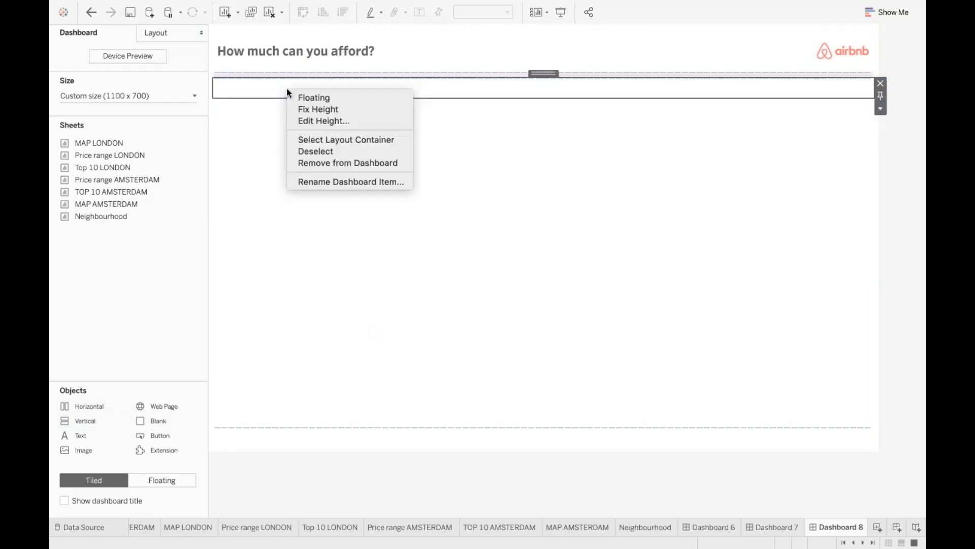
click(342, 161)
click(324, 437)
click(375, 312)
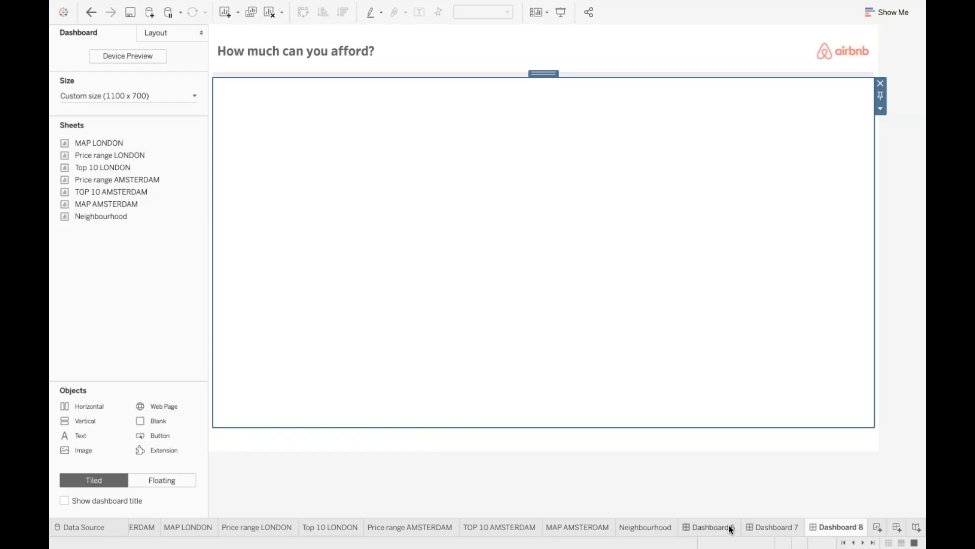
Step: Examine on Dashboard 7 how the price chart, the top neighbourhoods chart and the map are arranged
click(795, 529)
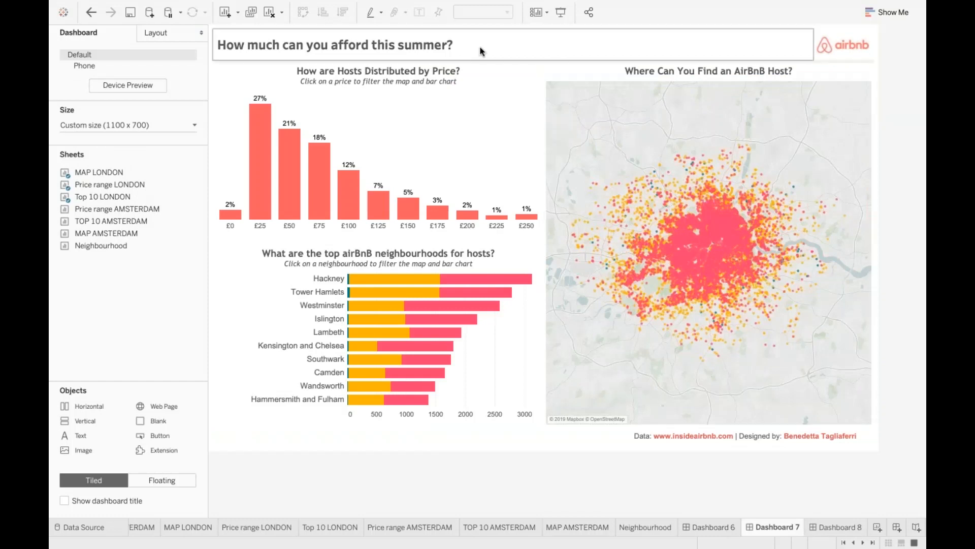
click(579, 78)
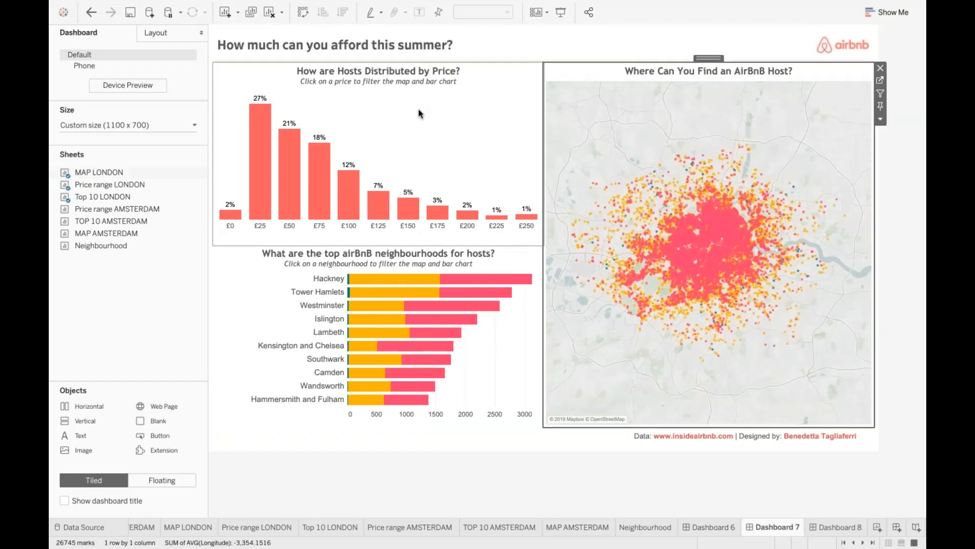
mouse_move(684, 250)
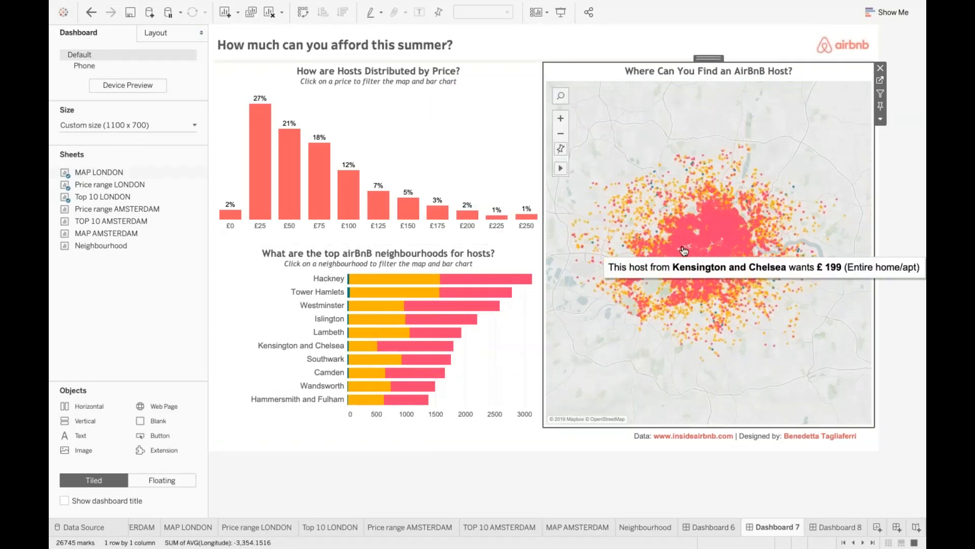
click(404, 105)
click(503, 274)
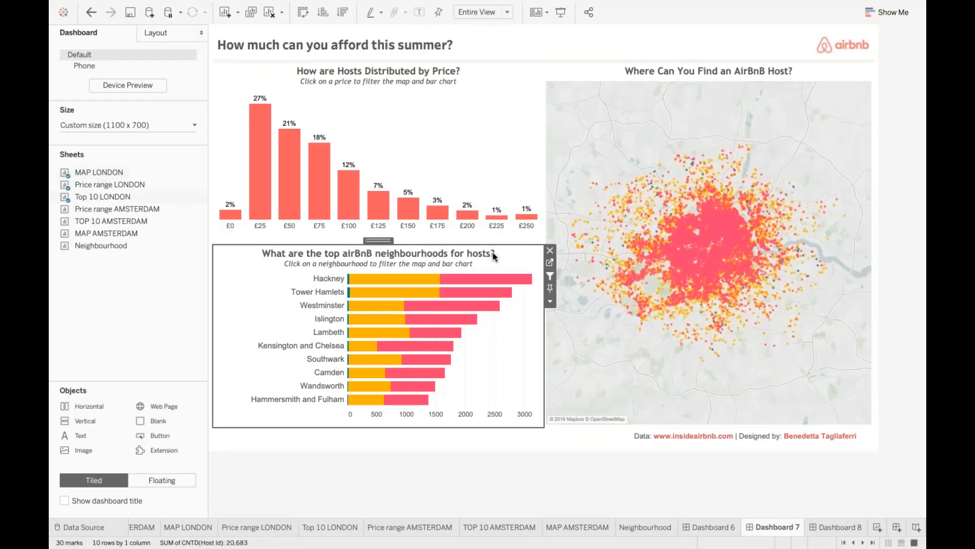
Step: Examine the footer container and its two items beneath the charts on Dashboard 7, and return to Dashboard 8
click(588, 438)
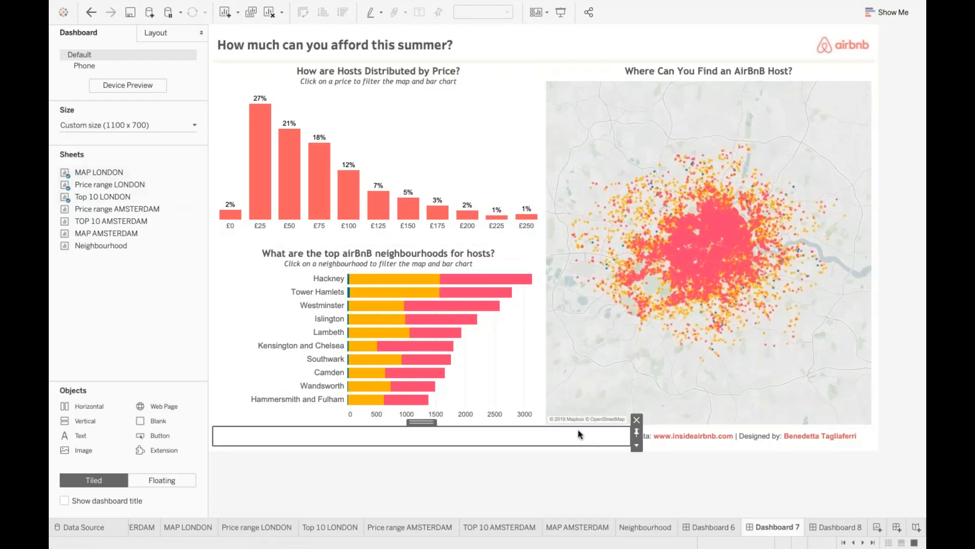
double_click(420, 422)
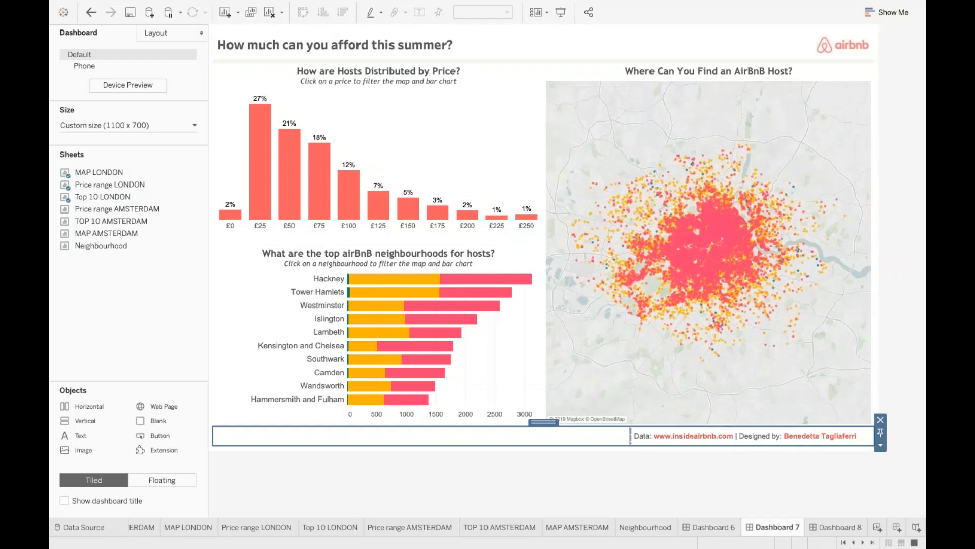
click(810, 452)
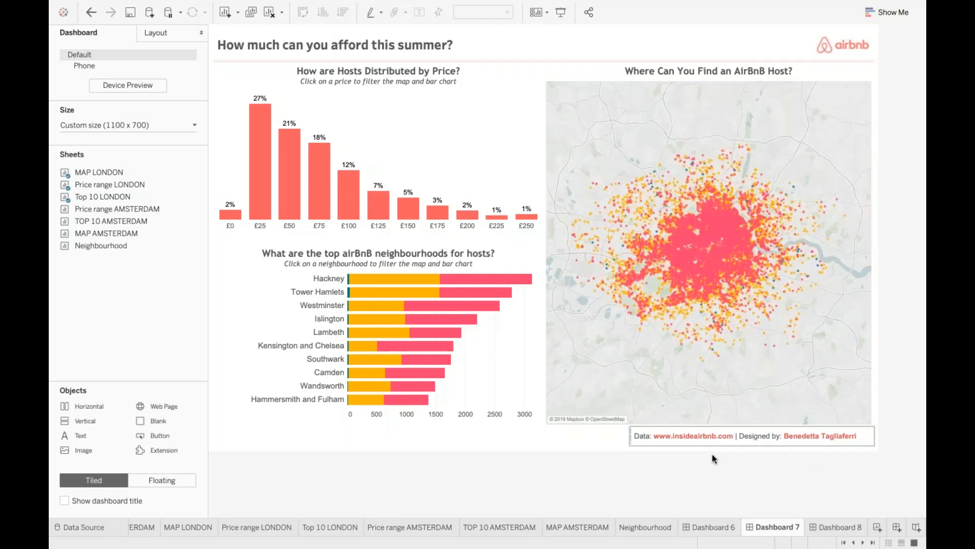
click(522, 433)
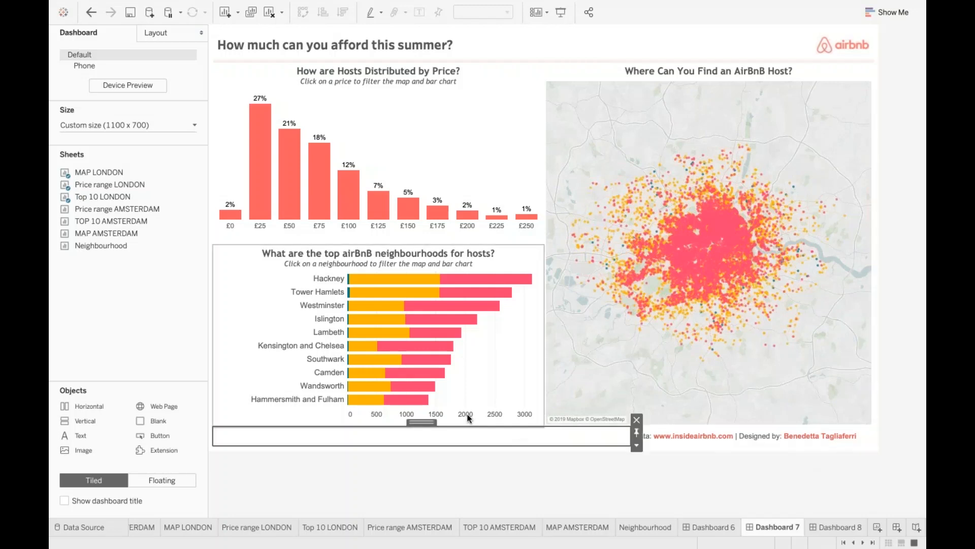
double_click(425, 419)
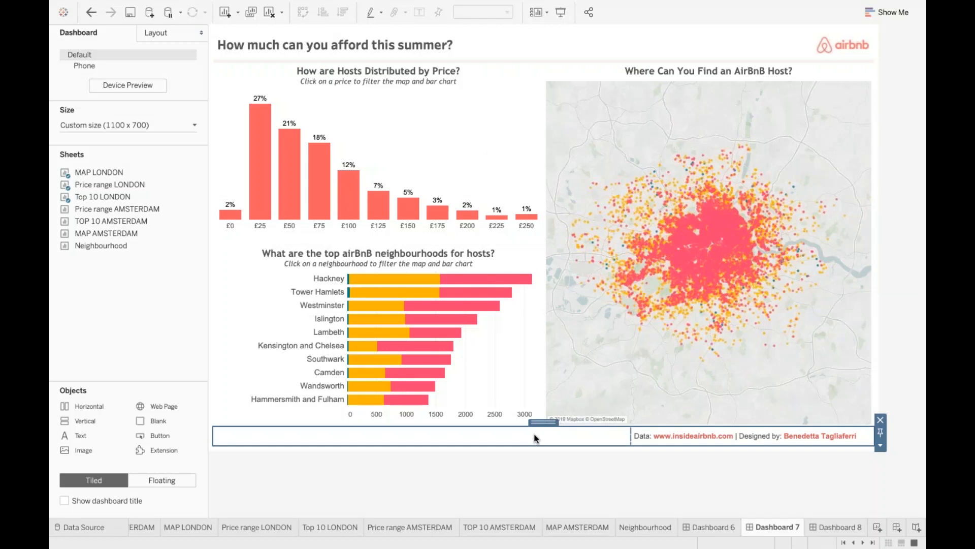
mouse_move(696, 159)
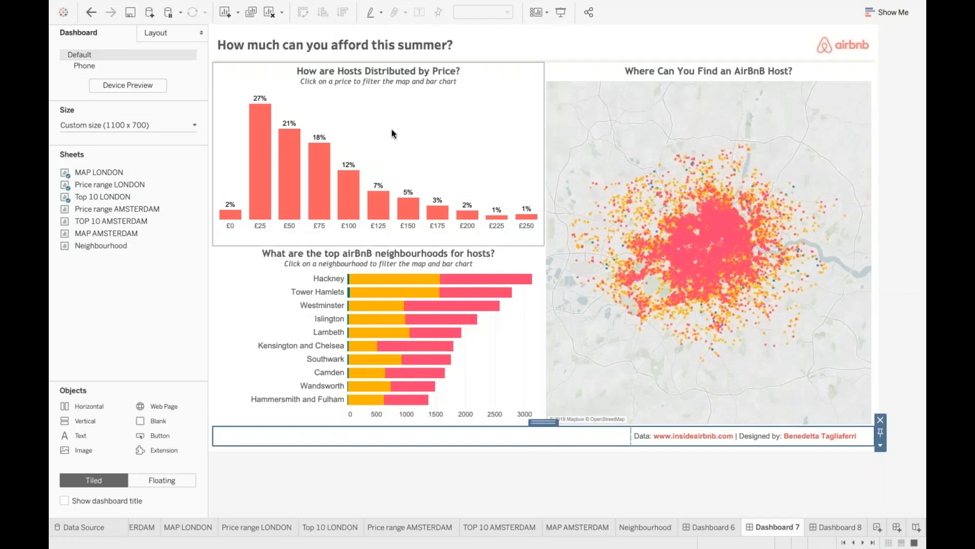
mouse_move(404, 407)
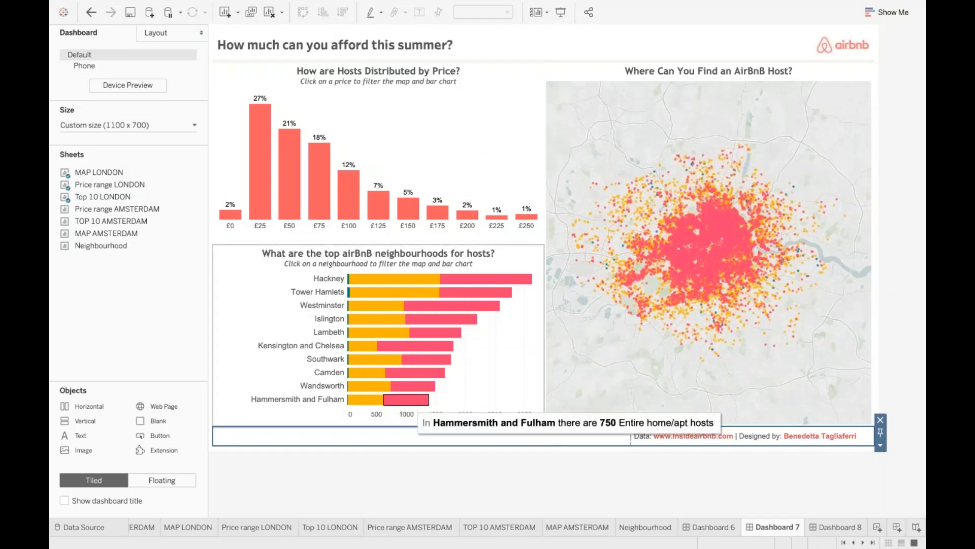
click(836, 529)
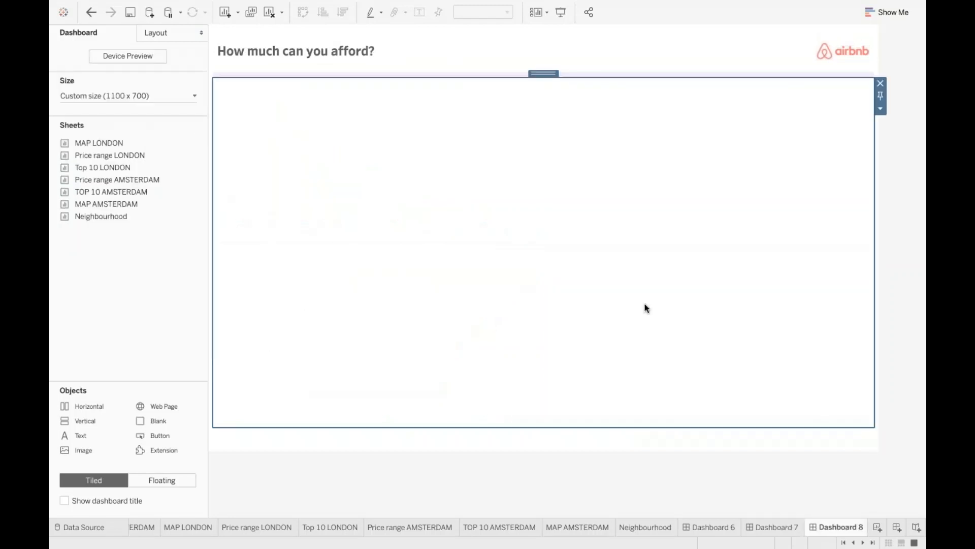
Step: Place two Blank objects side by side in the body area between the divider and the footer
drag(174, 416, 359, 298)
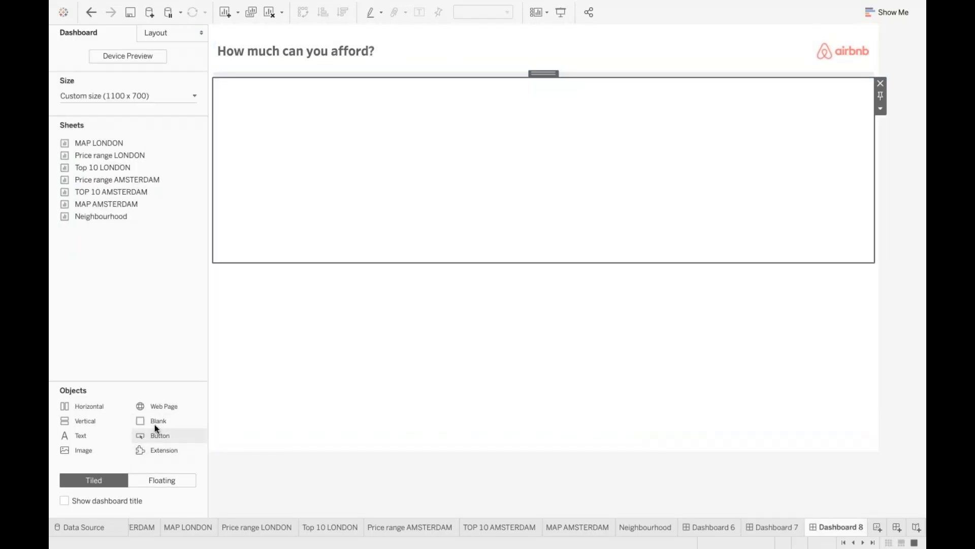
drag(156, 421, 459, 120)
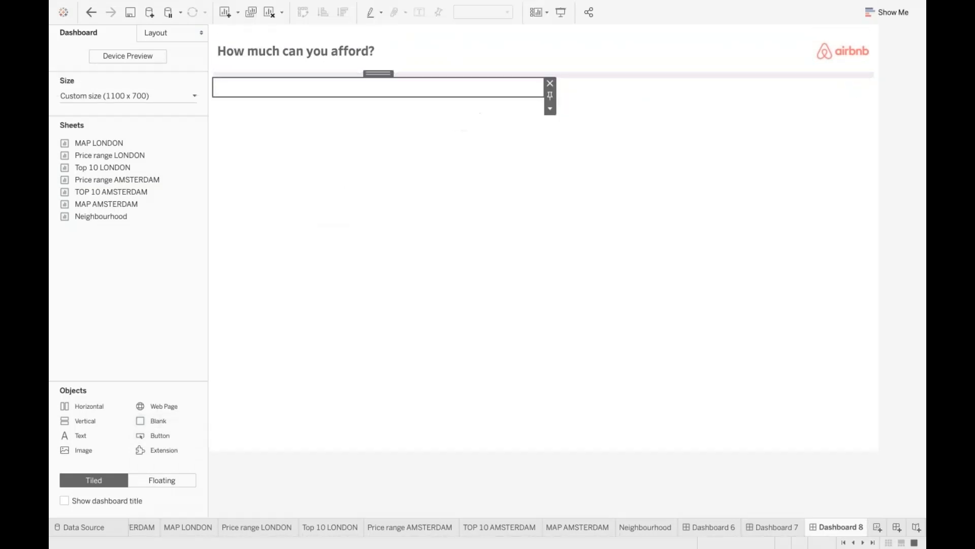
drag(493, 254, 495, 279)
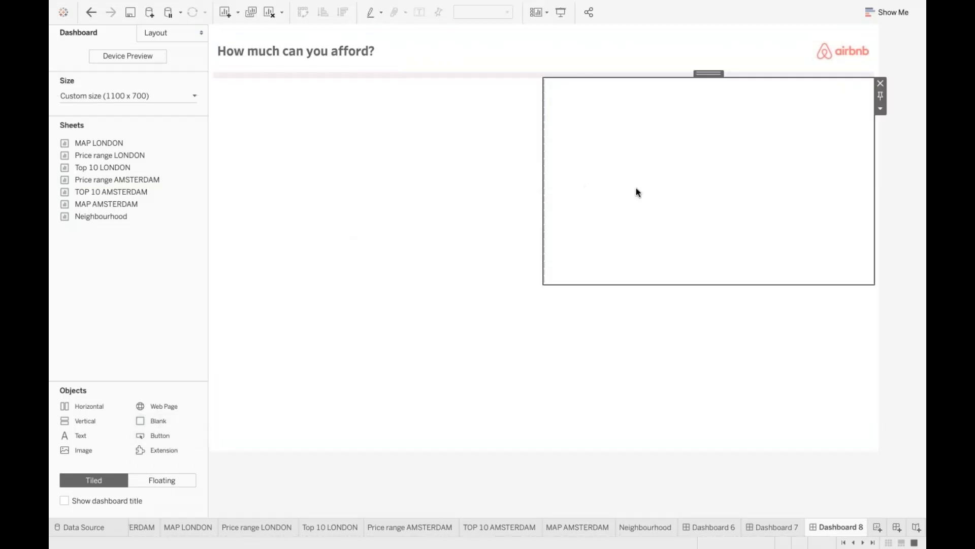
Step: Insert a Horizontal container between the two side-by-side Blanks and stretch the row down to the footer strip
drag(103, 405, 536, 206)
drag(89, 407, 270, 141)
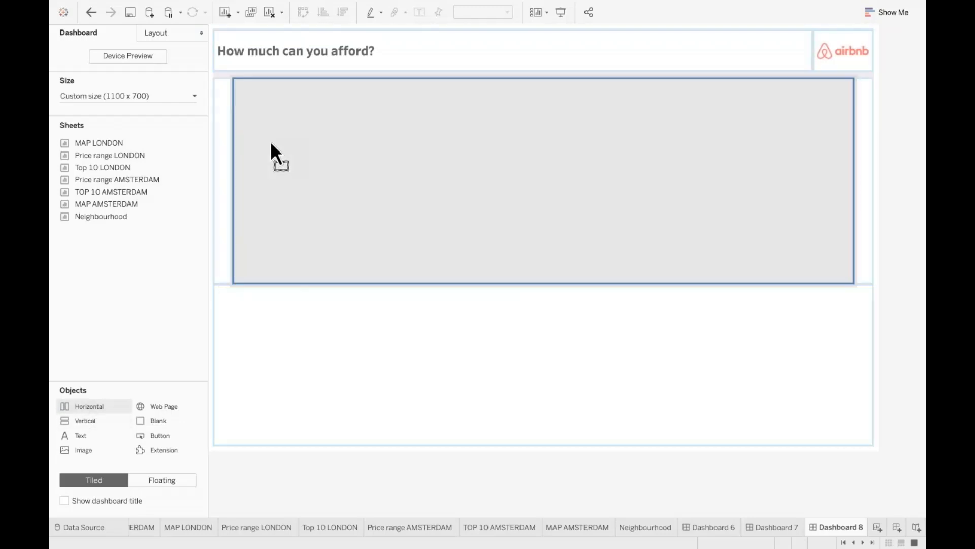
drag(233, 173, 238, 174)
drag(462, 264, 460, 426)
click(482, 326)
click(566, 318)
Step: Add the MAP LONDON sheet to the body row and stack two Blank objects in the empty container left of it
drag(145, 143, 767, 284)
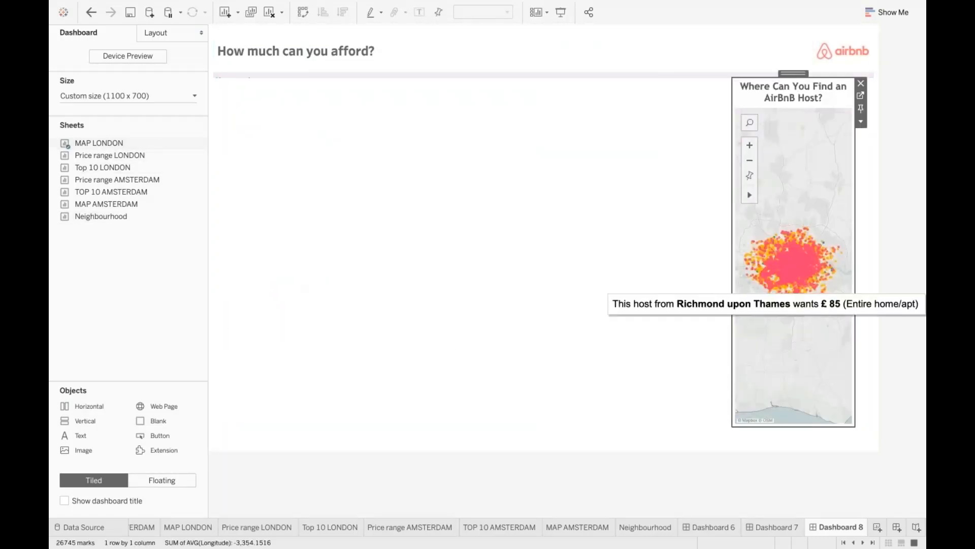
click(569, 270)
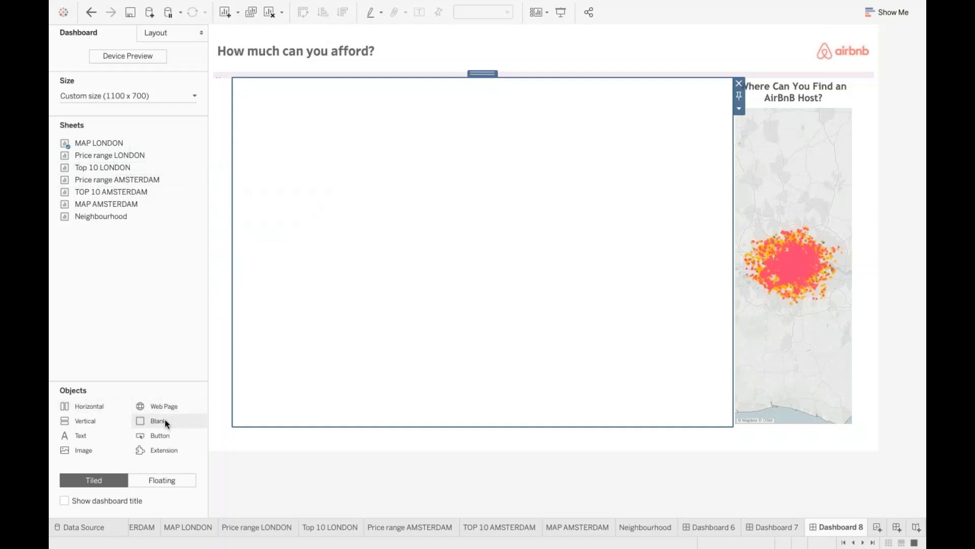
drag(197, 406, 365, 311)
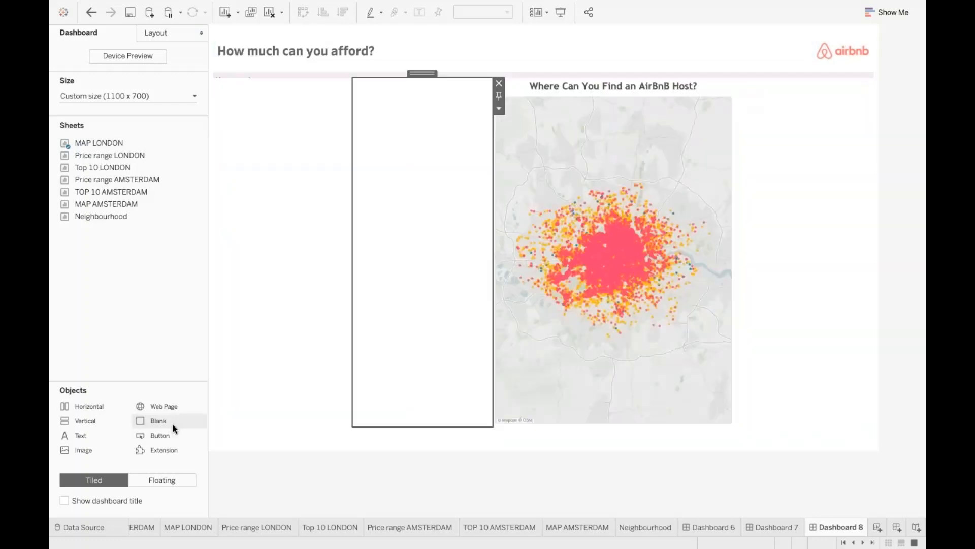
drag(176, 421, 384, 417)
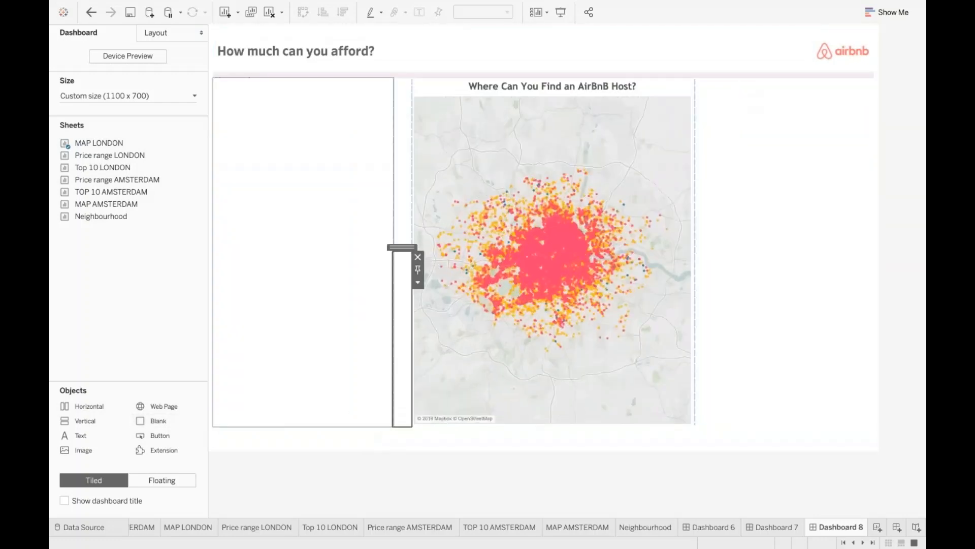
Step: Remove the outer Blanks on both sides of the body row and widen the narrow container left of the map
right_click(714, 265)
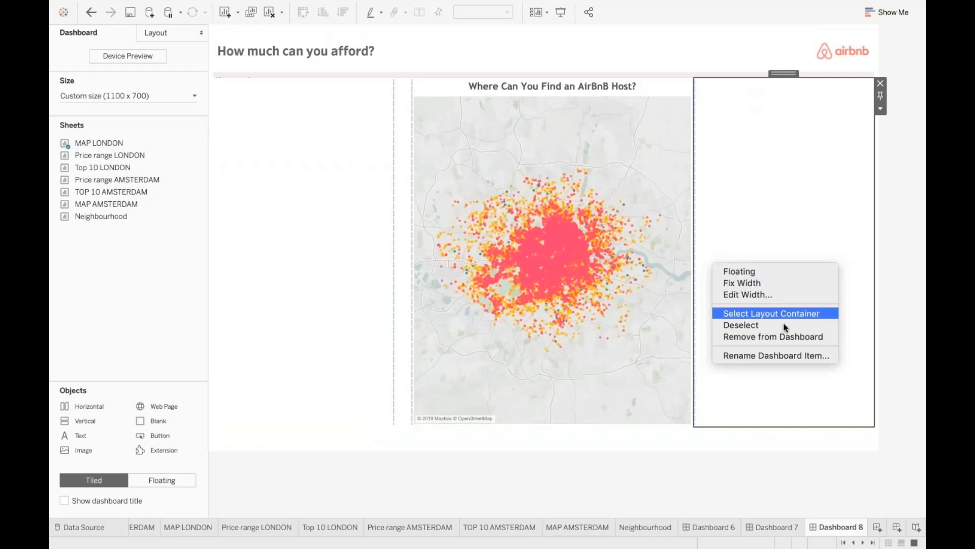
click(783, 339)
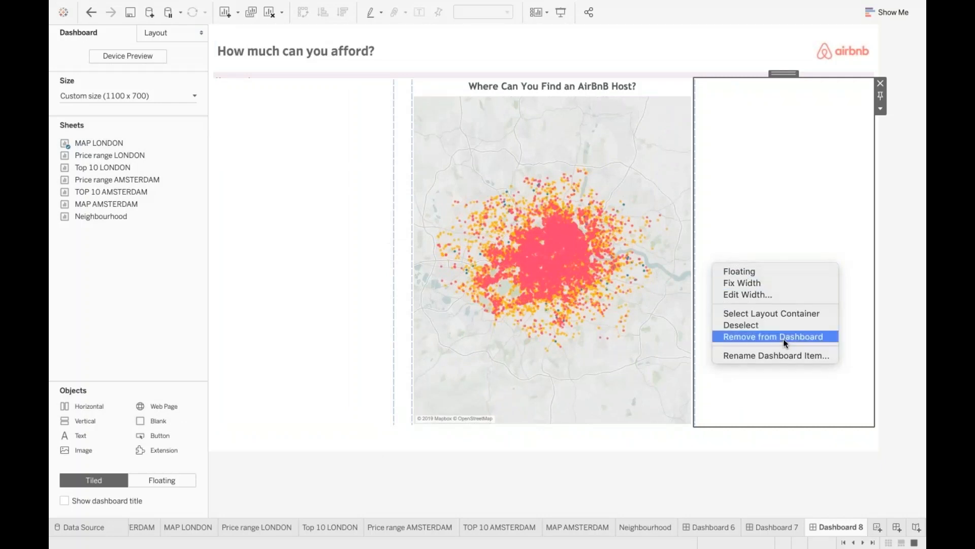
right_click(316, 229)
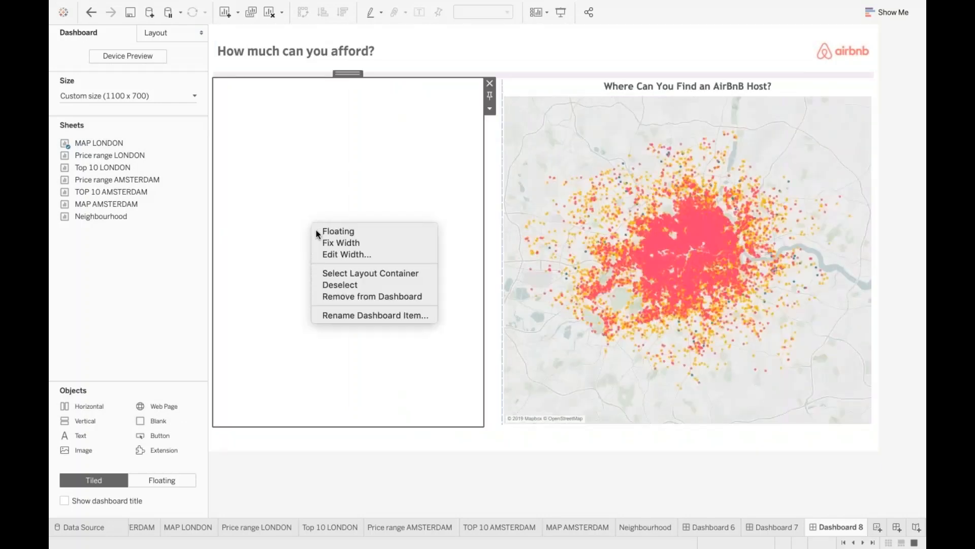
click(368, 297)
drag(231, 306, 369, 268)
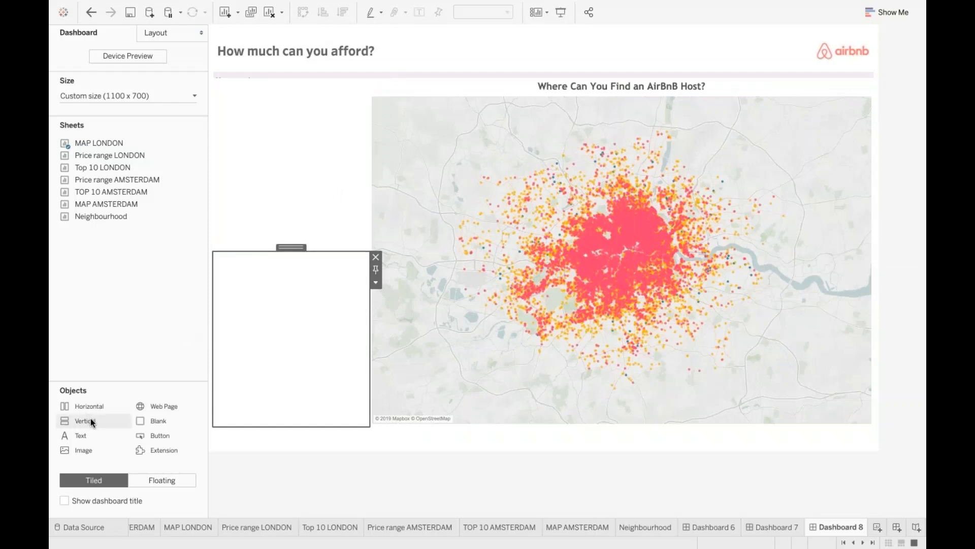
Step: Stack two Vertical containers between the upper and lower Blanks left of the map
drag(91, 421, 276, 264)
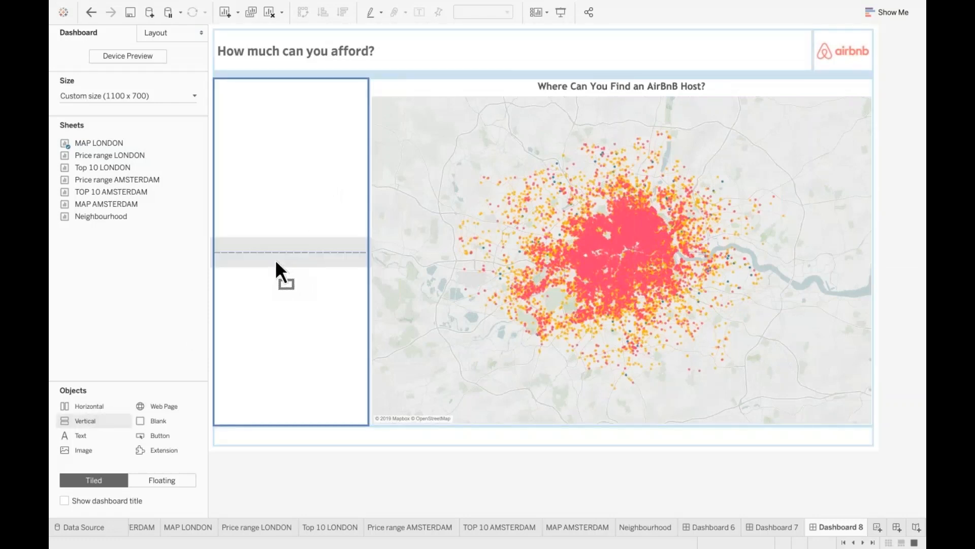
drag(275, 265, 276, 264)
drag(106, 421, 271, 401)
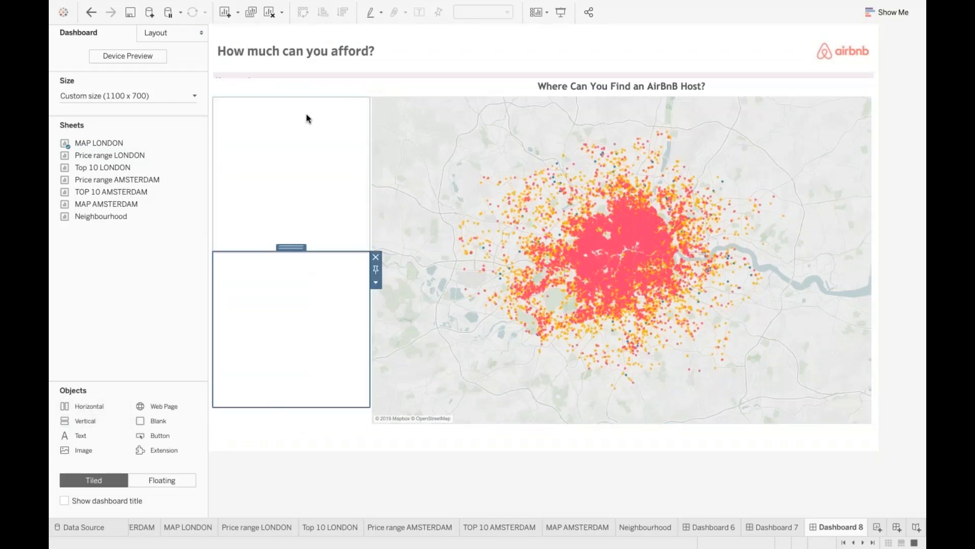
Step: Remove the upper and lower Blanks from the column beside the map
right_click(309, 91)
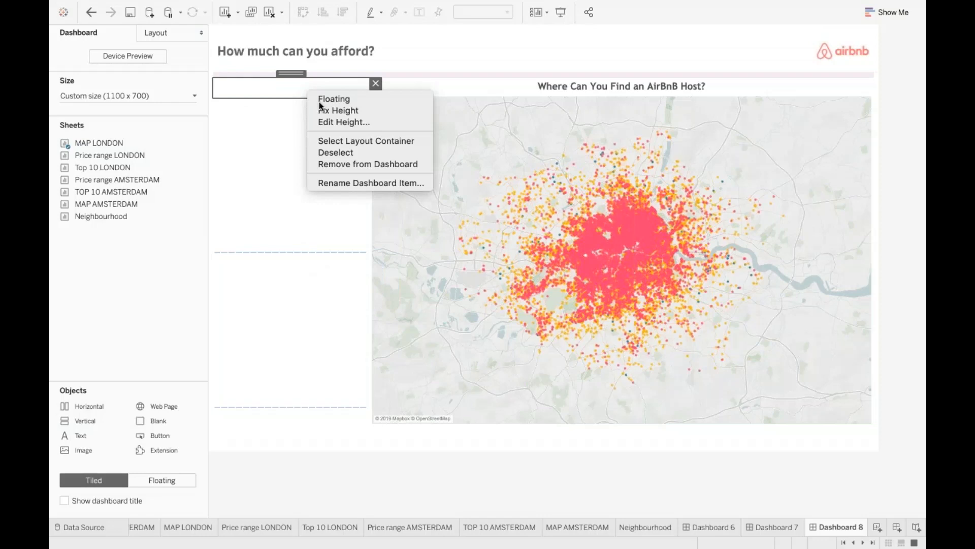
click(358, 158)
right_click(347, 417)
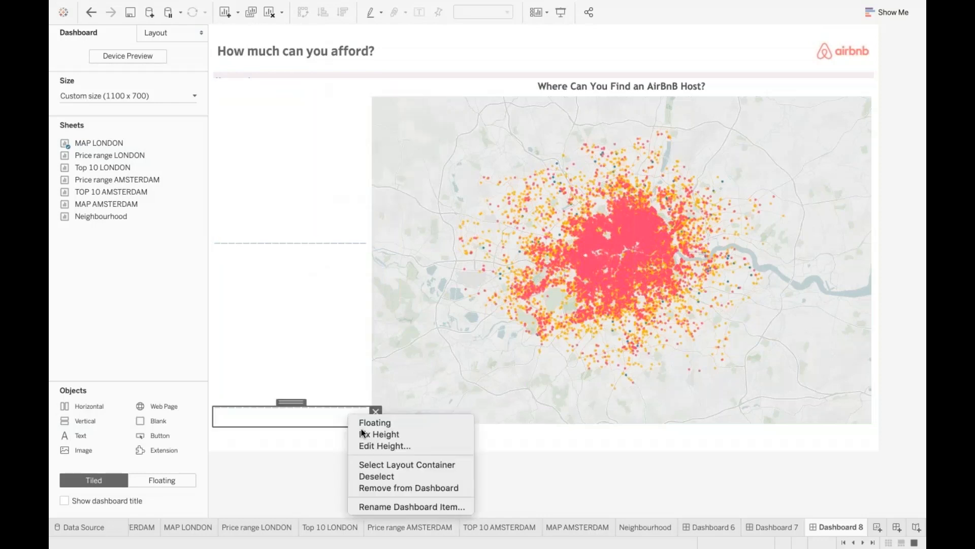
click(411, 485)
Step: Place the Price range LONDON sheet in the upper container beside the map and the Top 10 LONDON sheet in the one below it
click(317, 303)
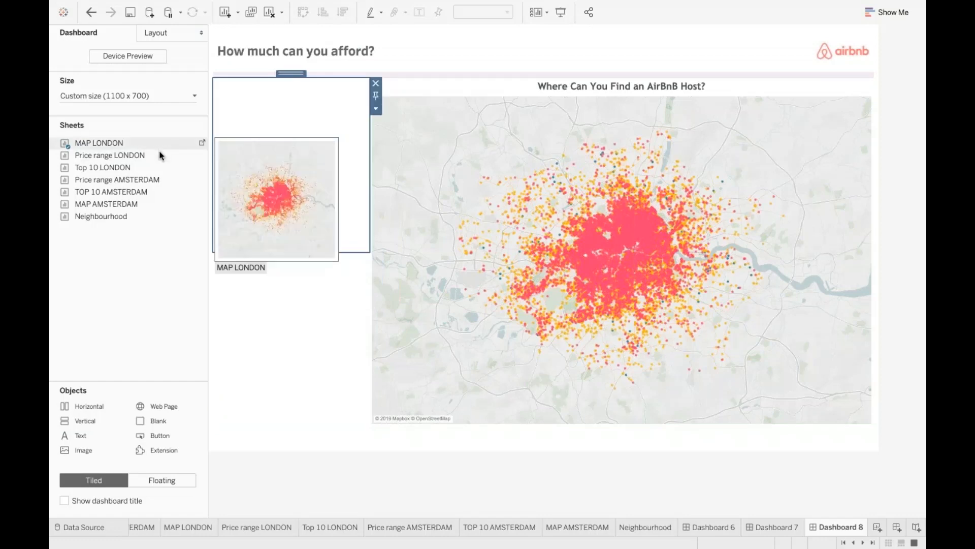
drag(159, 153, 290, 159)
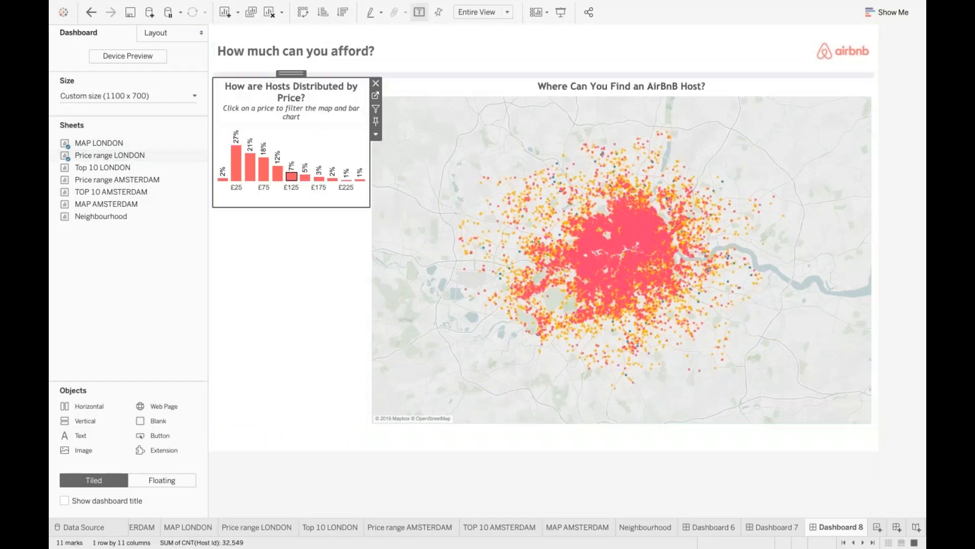
mouse_move(132, 166)
drag(134, 170, 285, 307)
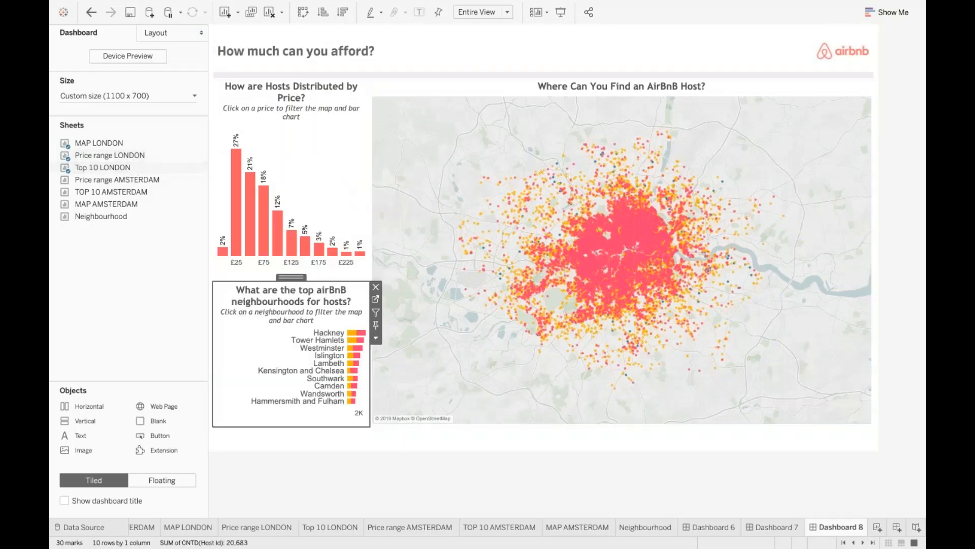
click(85, 287)
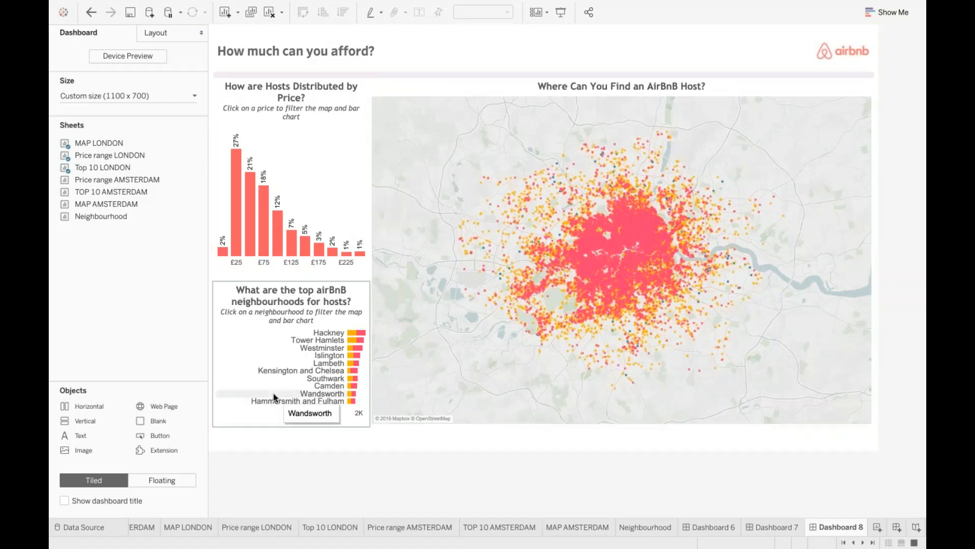
Step: Check the dashboard's custom size settings
click(323, 187)
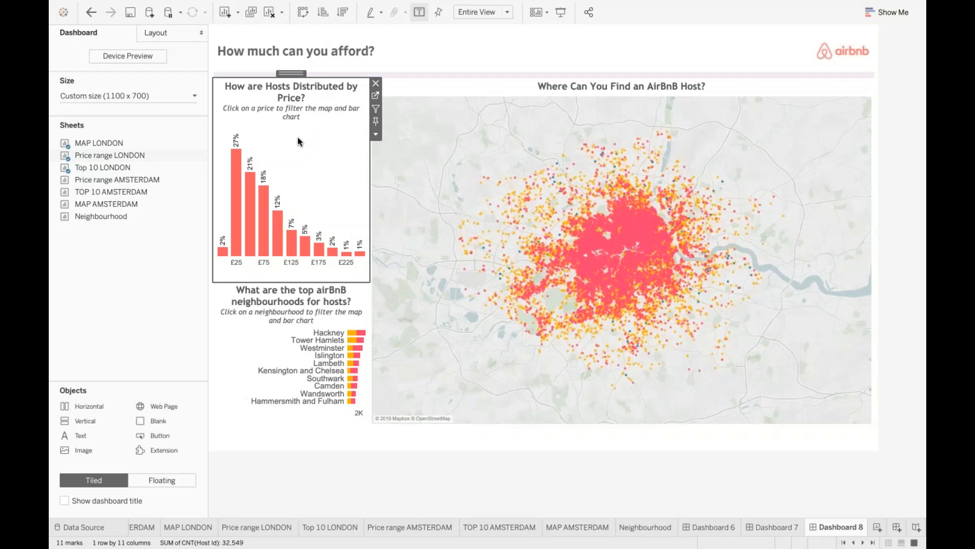
click(105, 94)
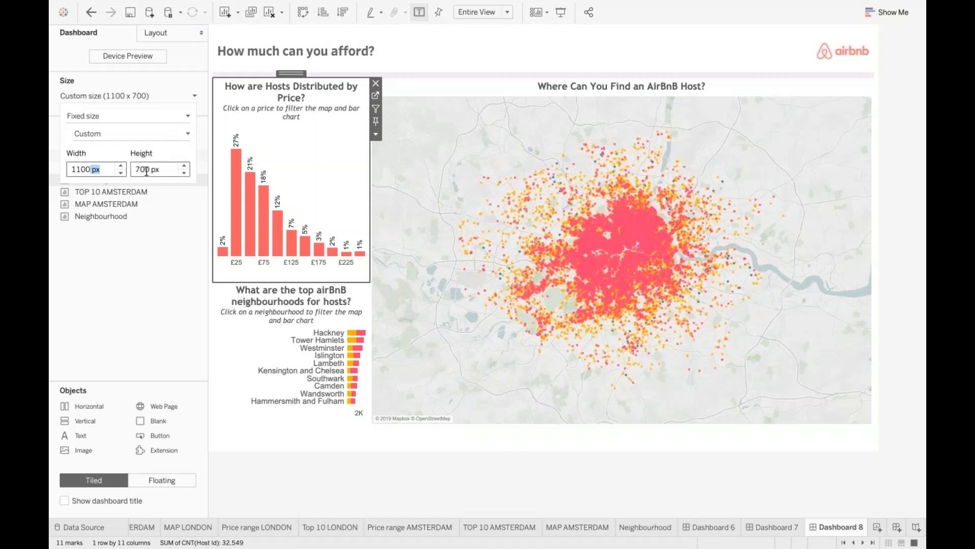
click(142, 322)
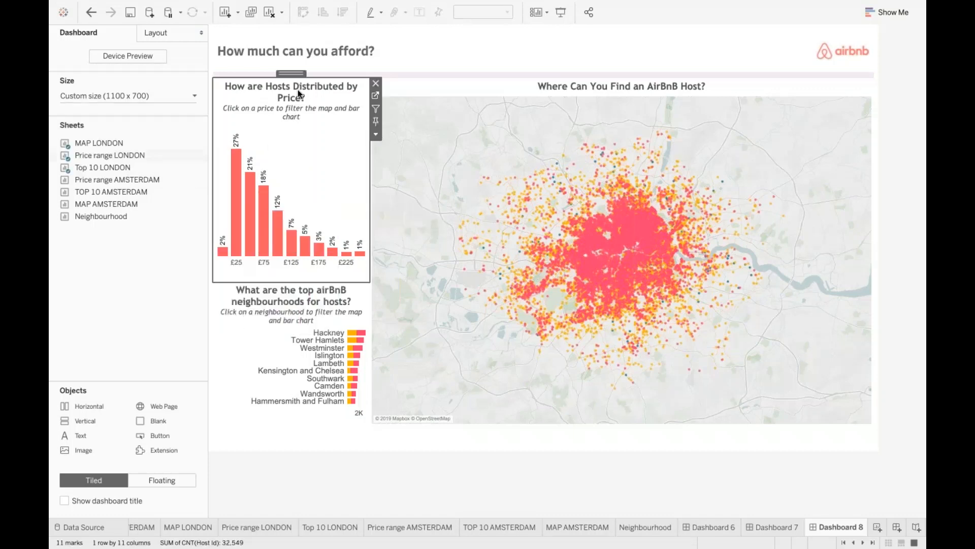
Step: Distribute the contents of the chart column evenly so both charts get the same height
double_click(291, 74)
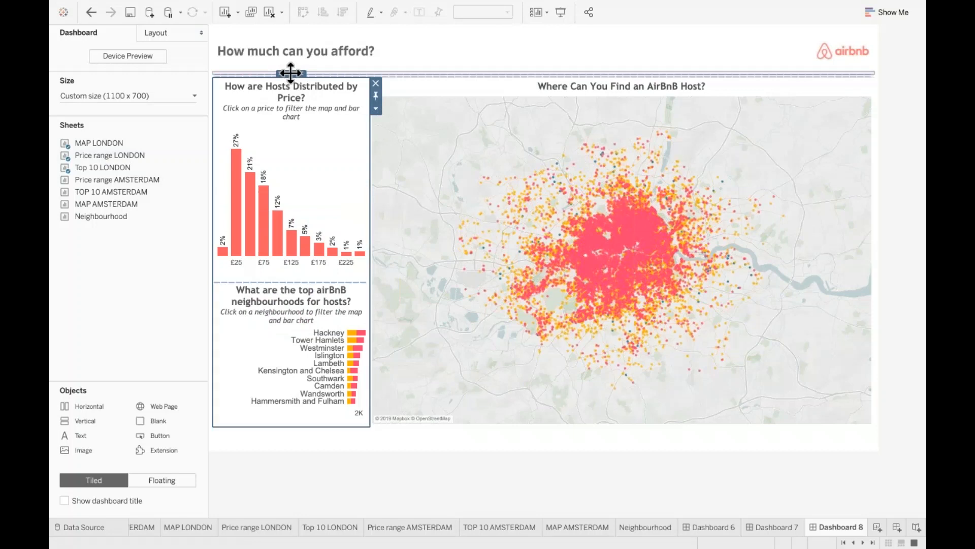
click(376, 108)
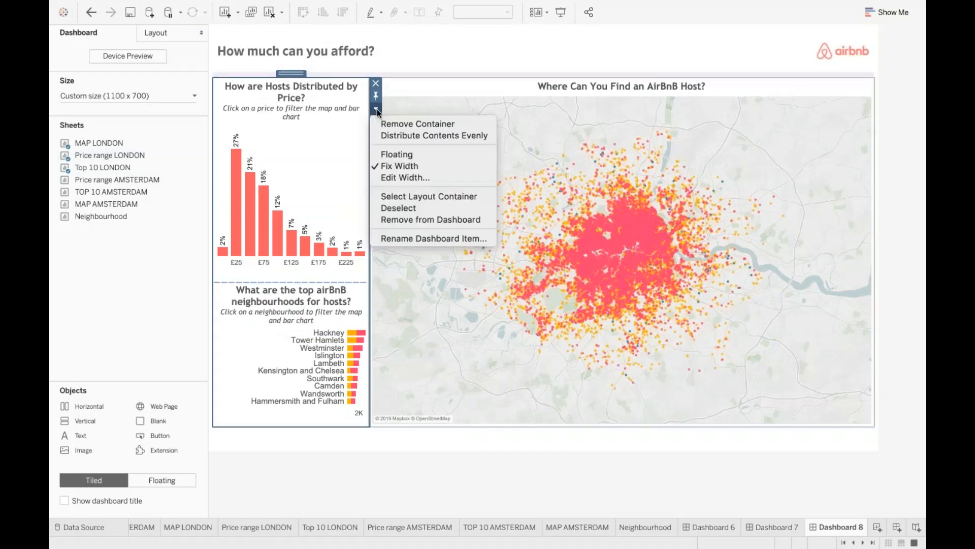
click(389, 135)
drag(292, 73, 292, 73)
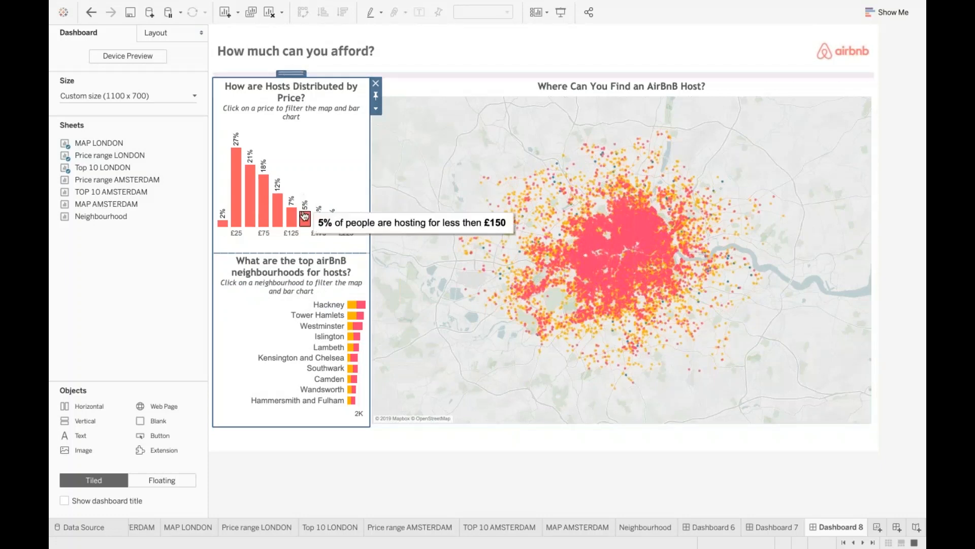
Step: Distribute the body row's contents evenly between the chart column and the map
drag(291, 74, 296, 76)
double_click(296, 75)
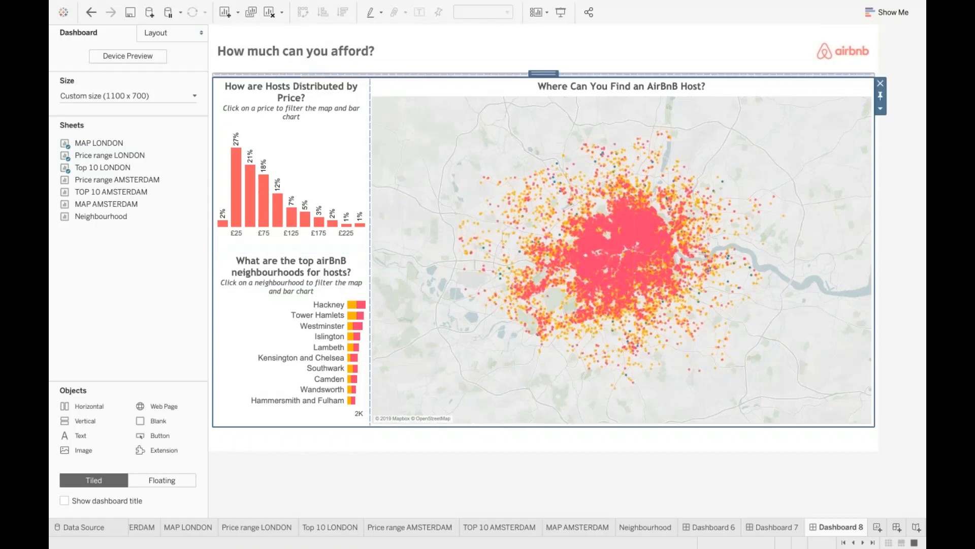
click(880, 110)
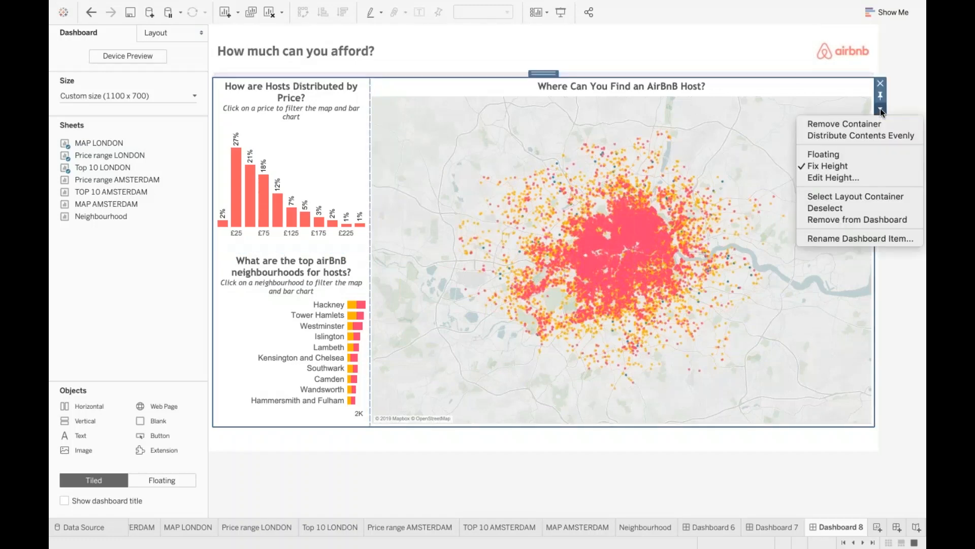
click(867, 136)
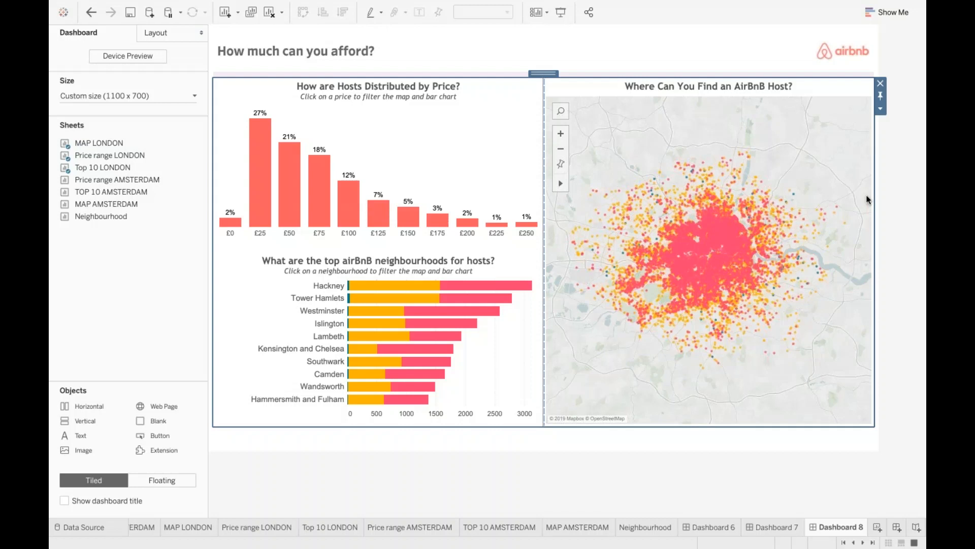
click(906, 224)
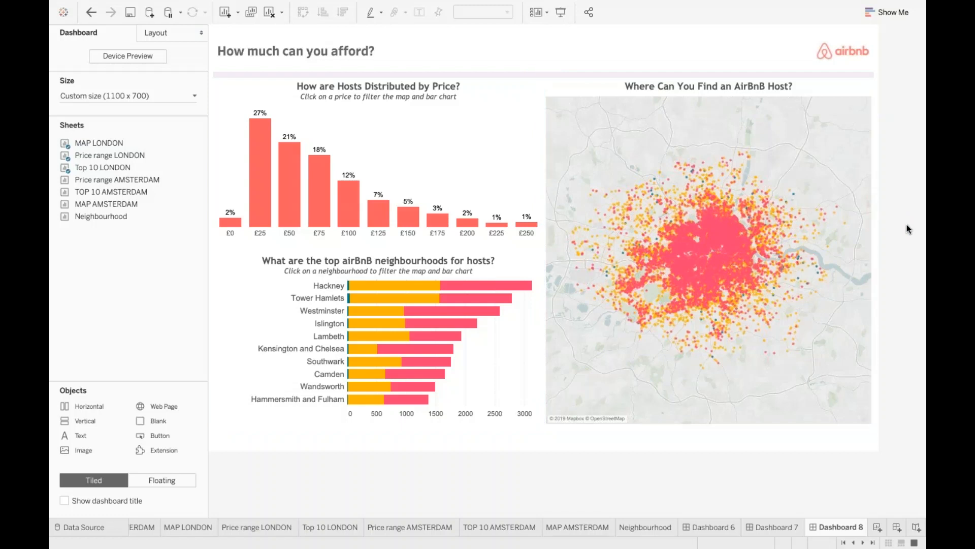
Step: Replace the Blank in the footer strip below the body row with a Vertical container
click(588, 444)
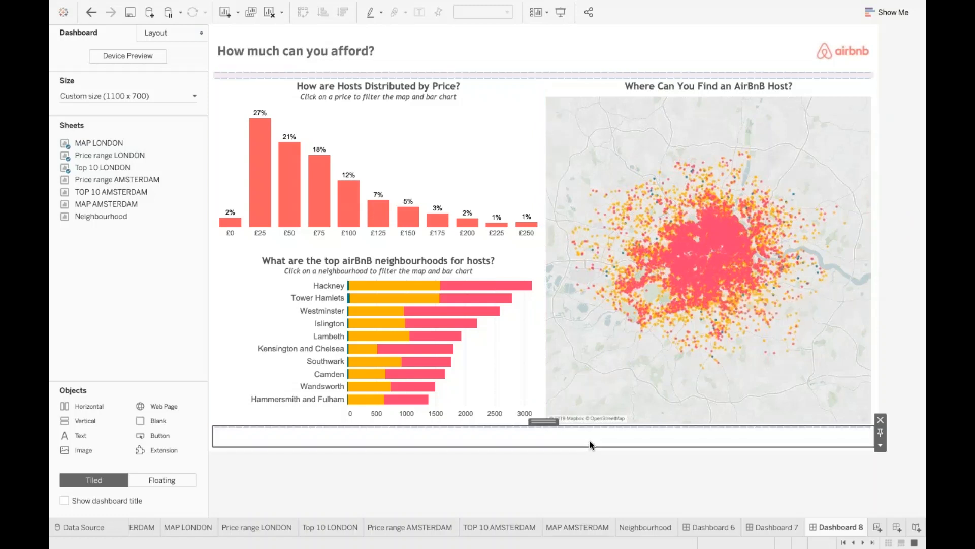
drag(91, 421, 450, 427)
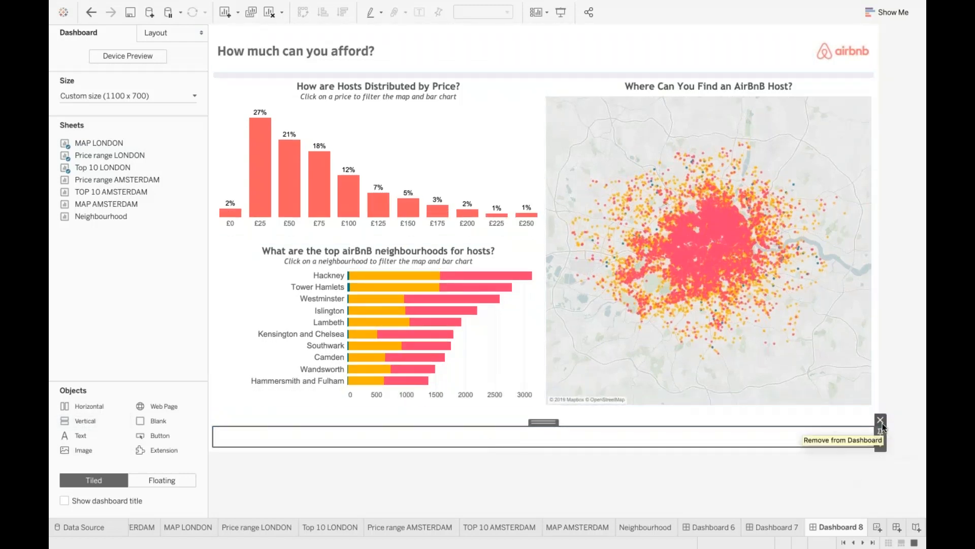
click(881, 422)
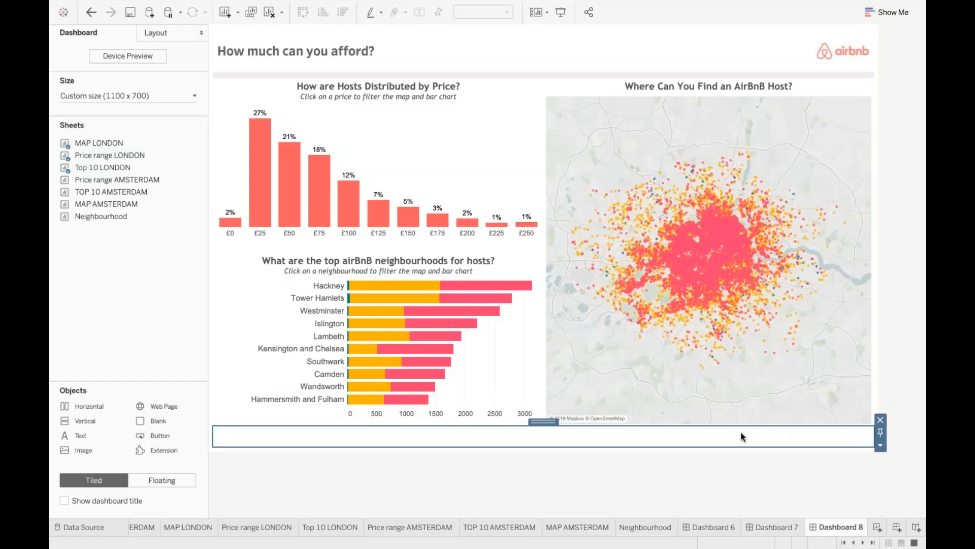
Step: Add a Text object to the footer container reading "Datasource:" followed by the Inside Airbnb homepage address copied from Chrome
drag(87, 436, 364, 441)
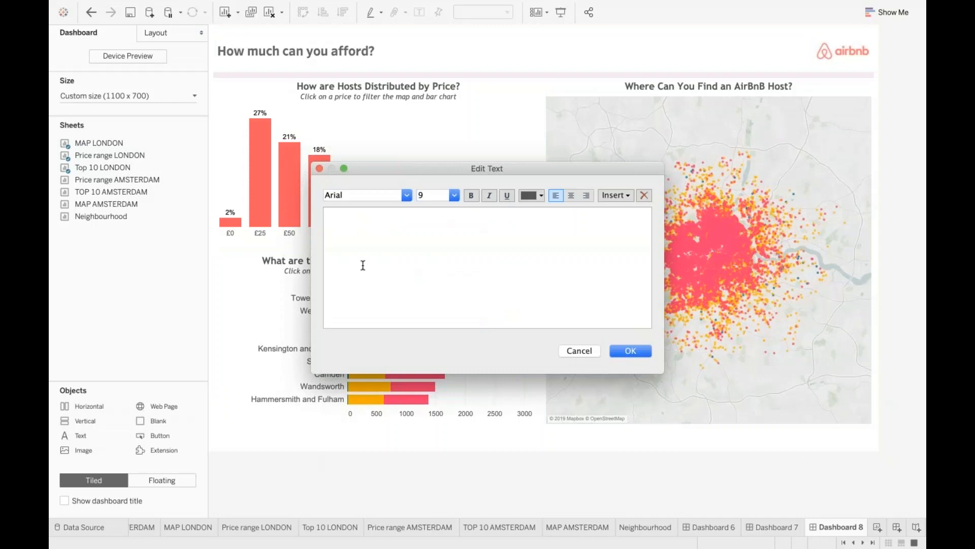
text(Datasource:)
key(super+Tab)
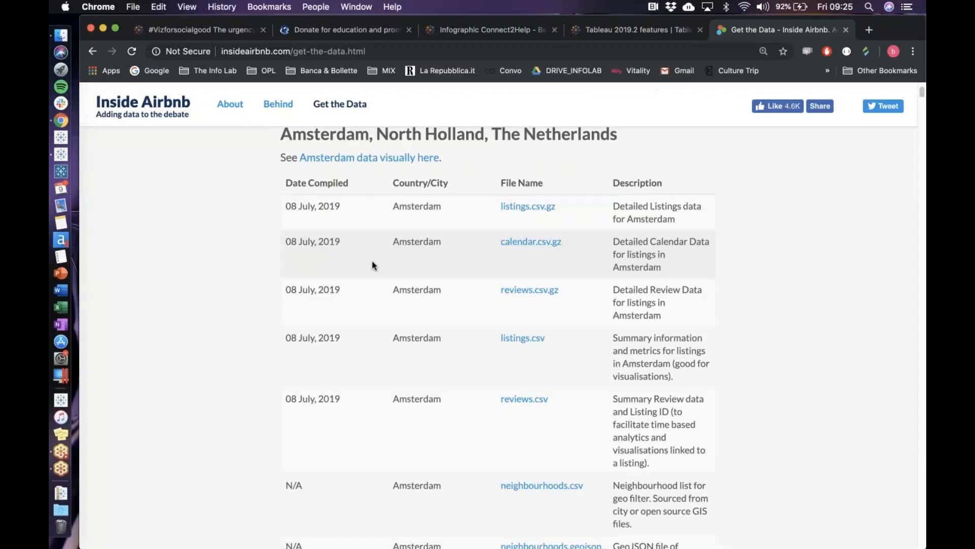
click(148, 106)
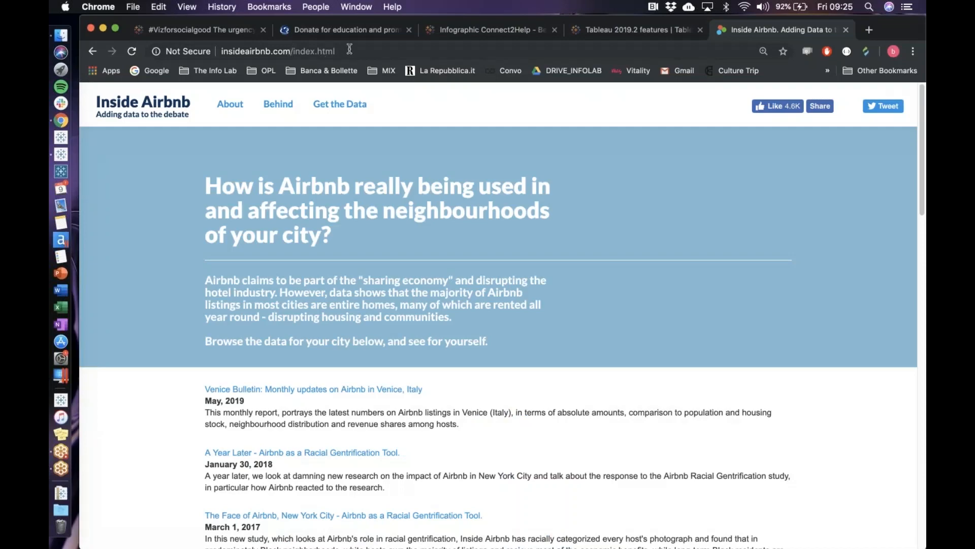
key(super+l)
key(super+c)
key(super+Tab)
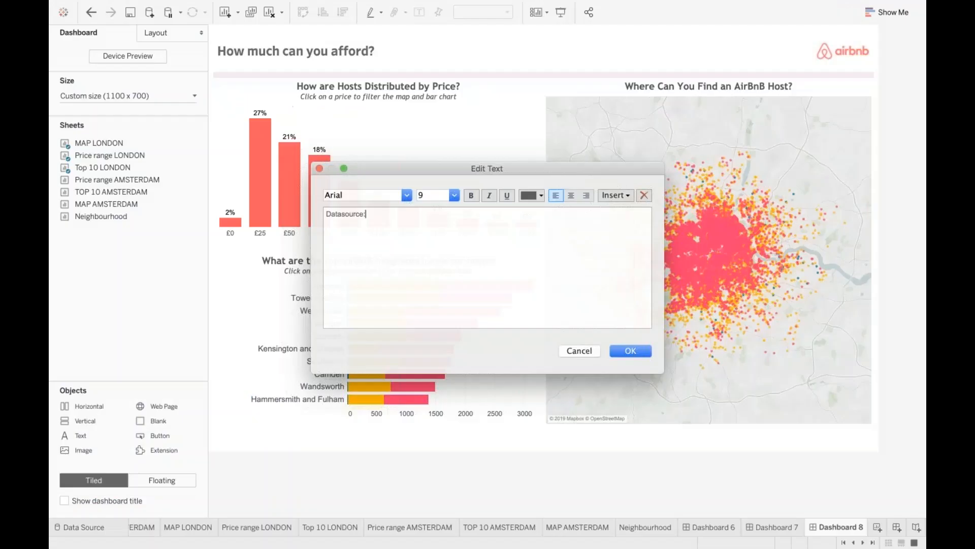
key(super+v)
click(366, 214)
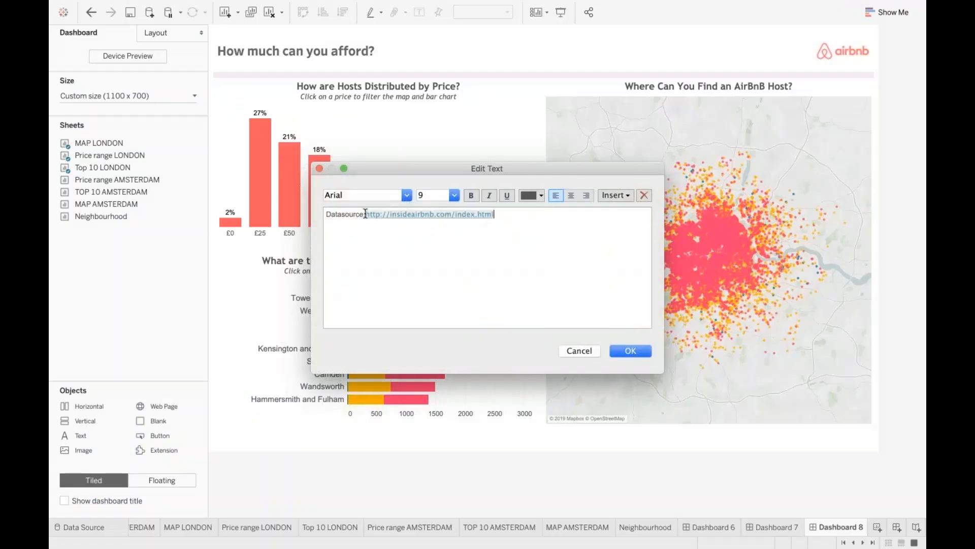
drag(495, 214, 460, 214)
key(BackSpace)
key(BackSpace)
key(BackSpace)
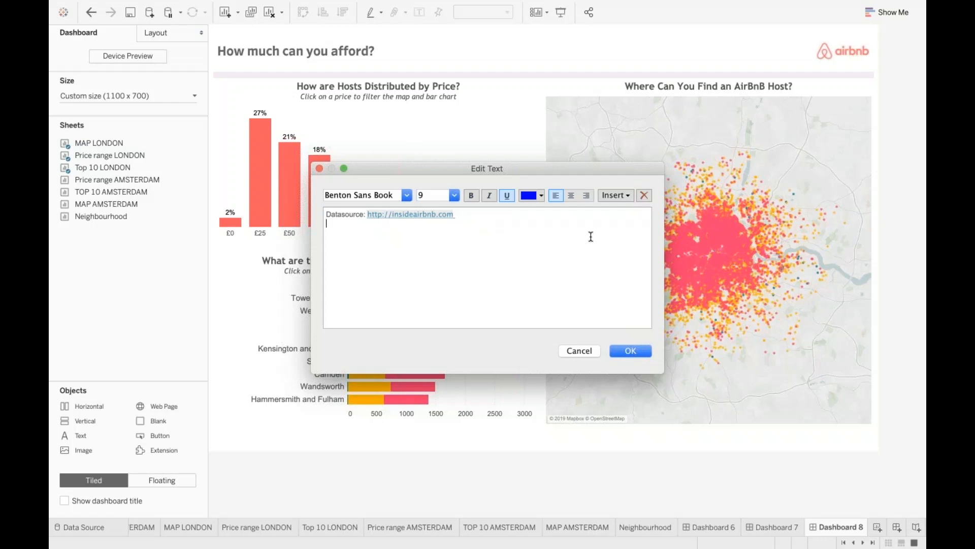
drag(460, 214, 366, 214)
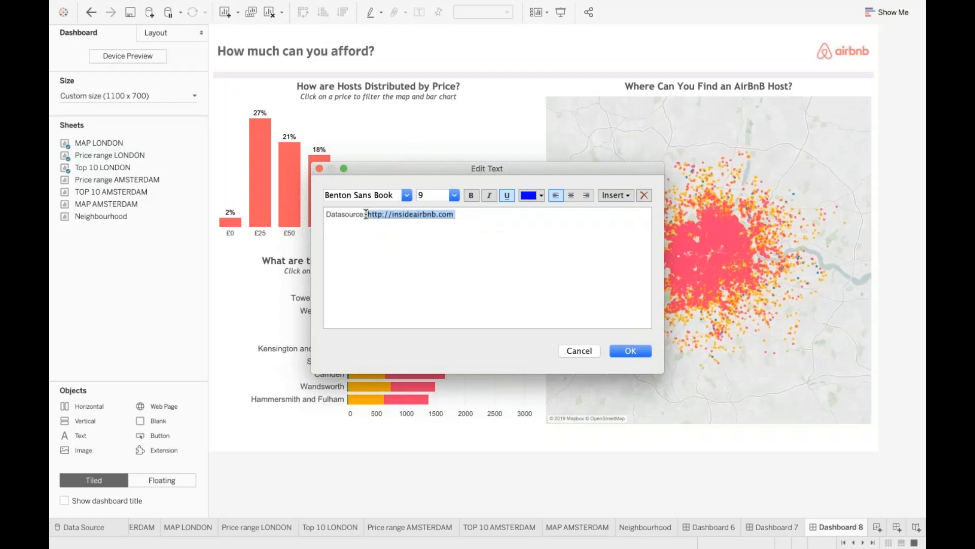
click(368, 212)
drag(461, 214, 368, 216)
click(374, 195)
text(tableau Bold)
key(Return)
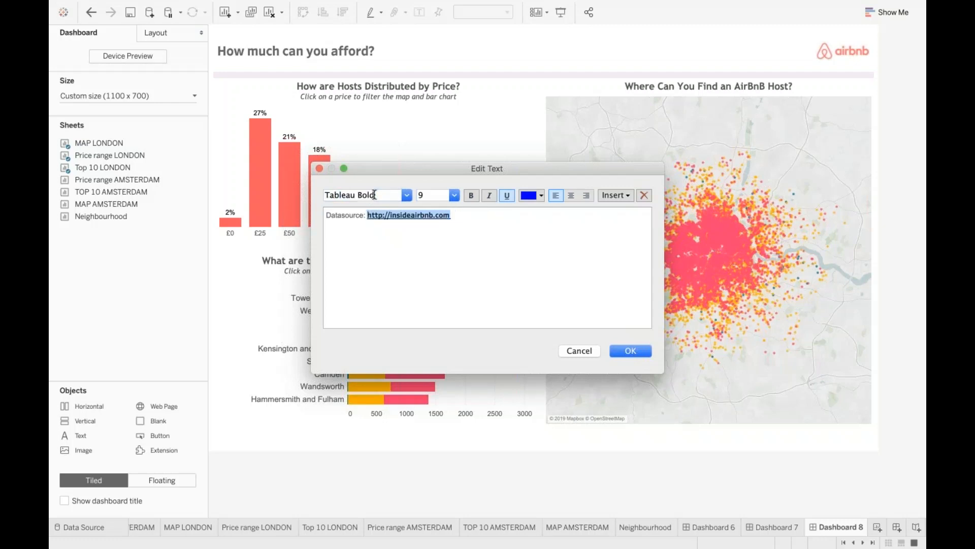
click(540, 197)
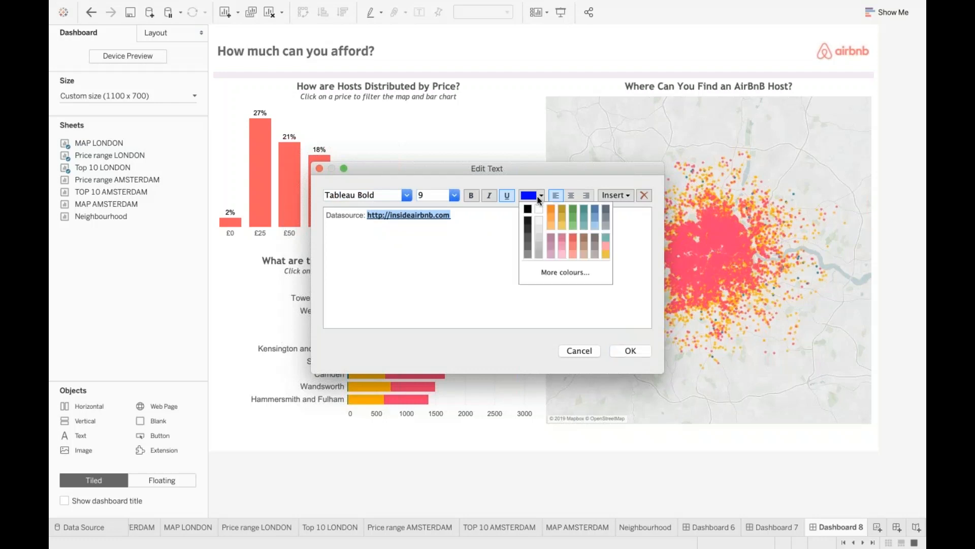
click(553, 233)
Step: Append "- Designed by:" after the link in the footer text
click(497, 221)
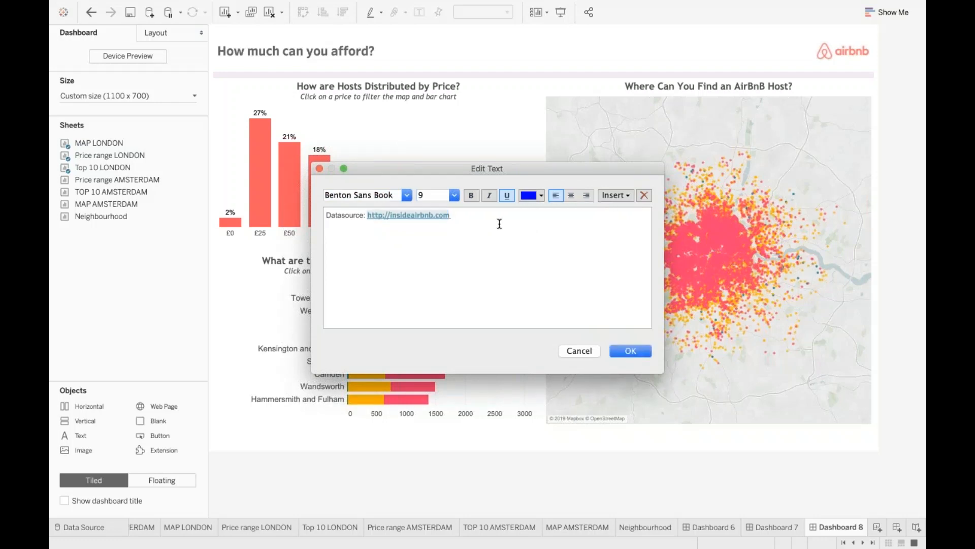
click(499, 217)
text(- Designed)
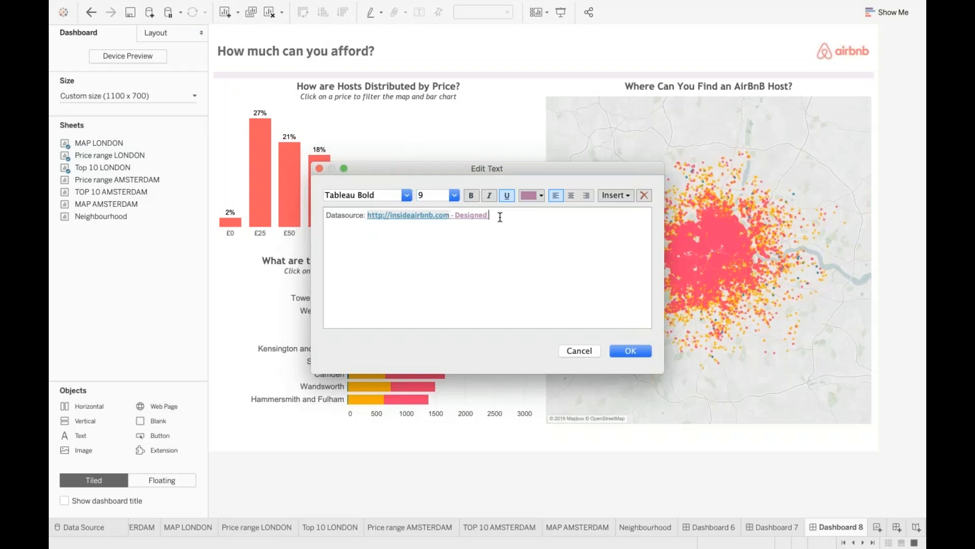
text( by:)
Step: Remove the underline from "- Designed by:" and colour it grey
drag(500, 216, 450, 215)
click(507, 197)
click(514, 218)
drag(514, 218, 451, 216)
click(535, 195)
click(526, 254)
Step: Set "Datasource:" in the footer text to Tableau Bold and colour it grey
drag(364, 215, 314, 214)
double_click(352, 194)
text(tabl)
key(Return)
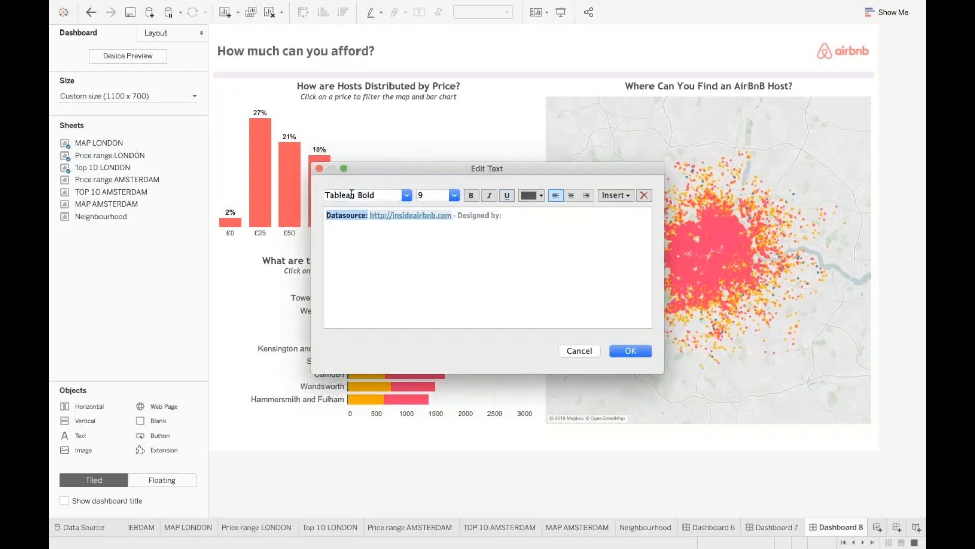
click(535, 197)
click(529, 254)
click(527, 224)
Step: Add the designer's full name after "Designed by:" and colour it light purple
click(524, 215)
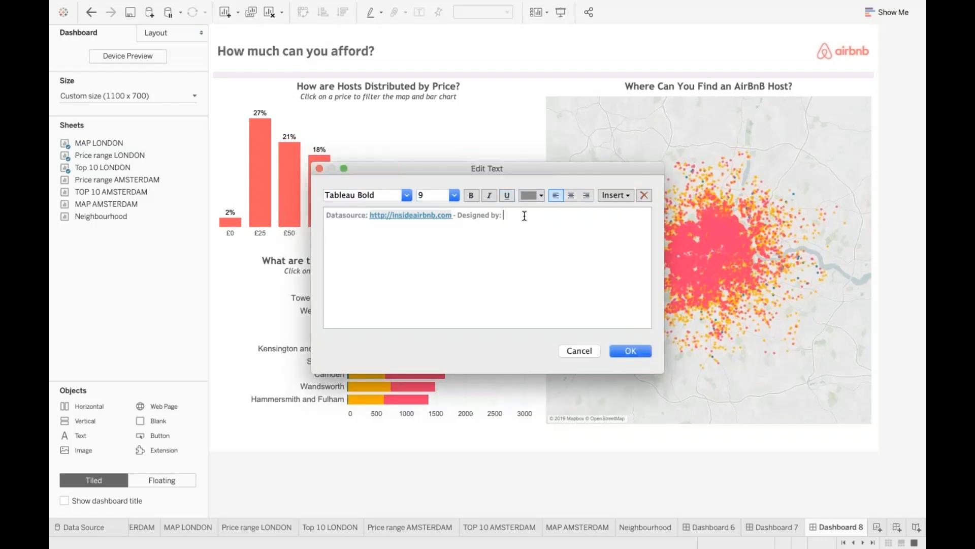
text(Benedetta Tagliaferri)
drag(579, 224, 502, 215)
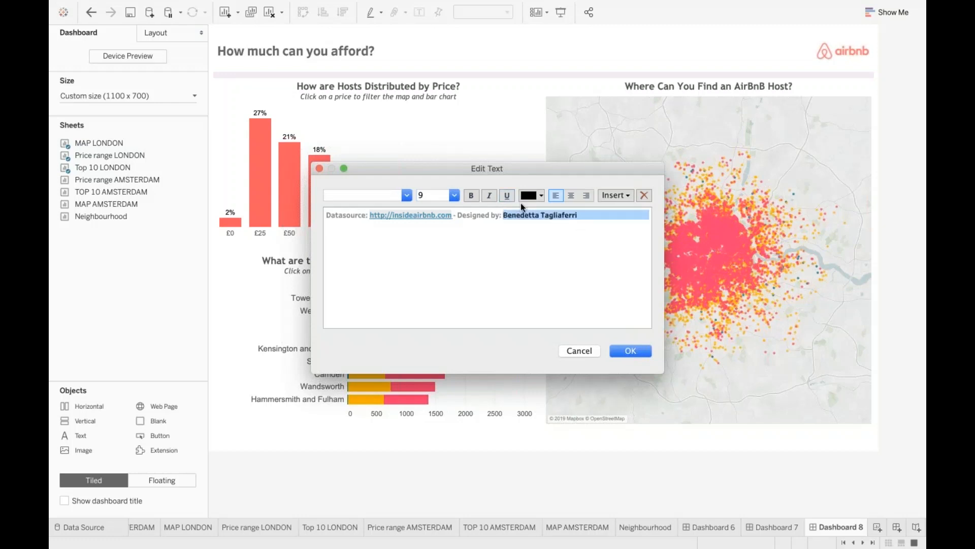
click(527, 202)
click(551, 238)
click(540, 236)
Step: Apply the Tableau Bold font to the entire footer line
drag(596, 220, 254, 200)
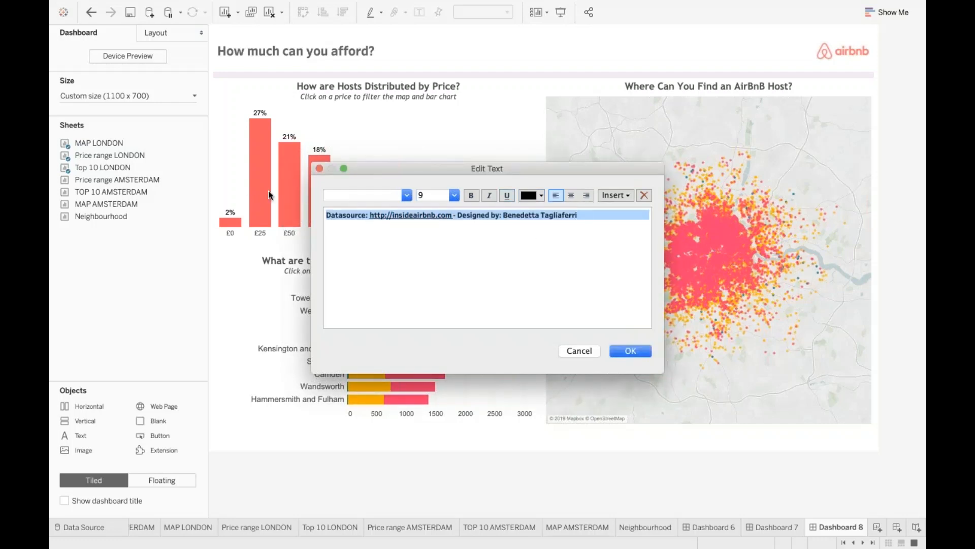
click(344, 195)
text(table)
key(Return)
click(387, 236)
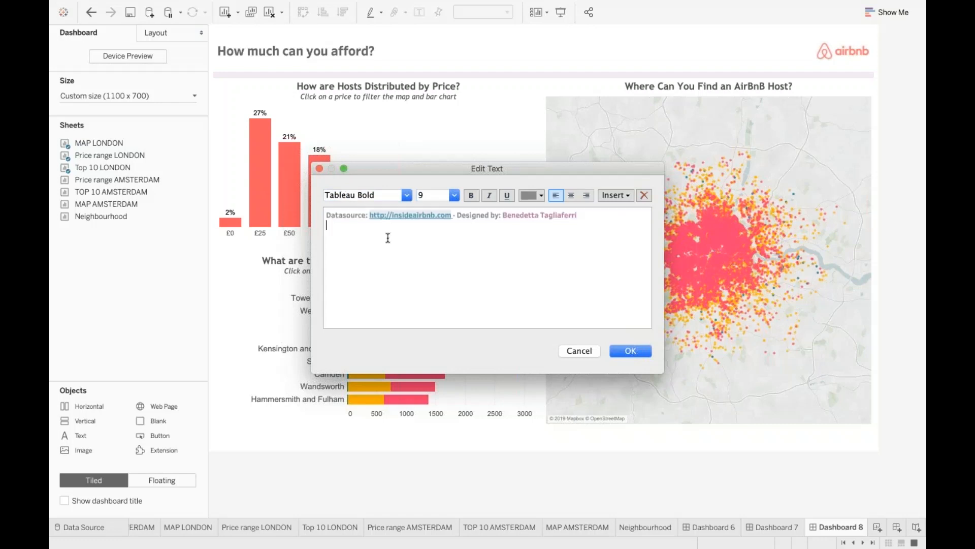
Step: Remove the underline from the whole footer text and colour it grey
click(621, 351)
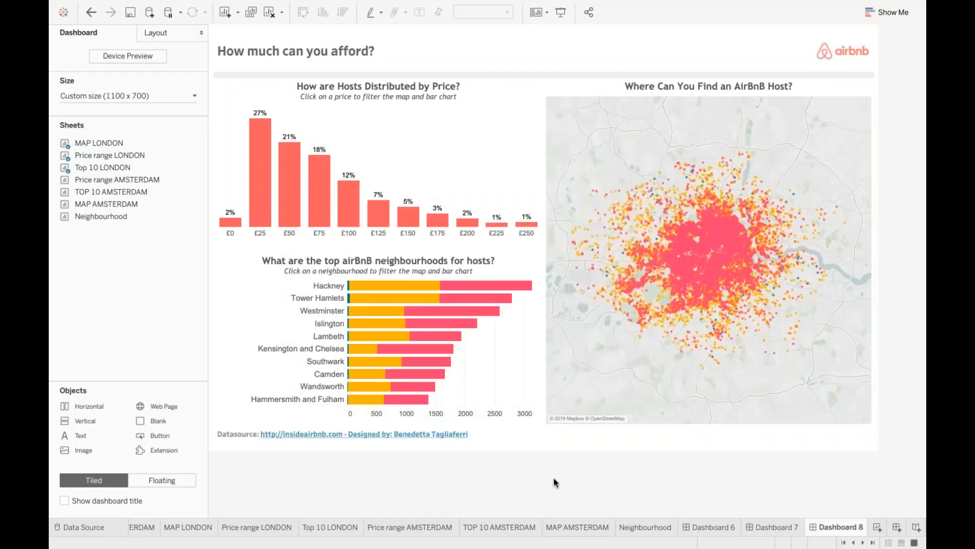
click(786, 437)
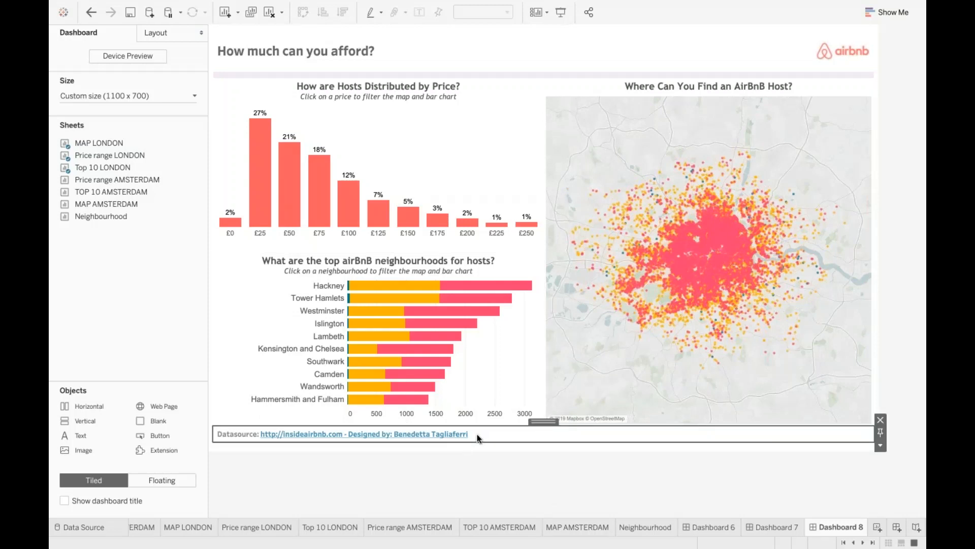
double_click(476, 435)
click(588, 224)
drag(209, 221, 214, 213)
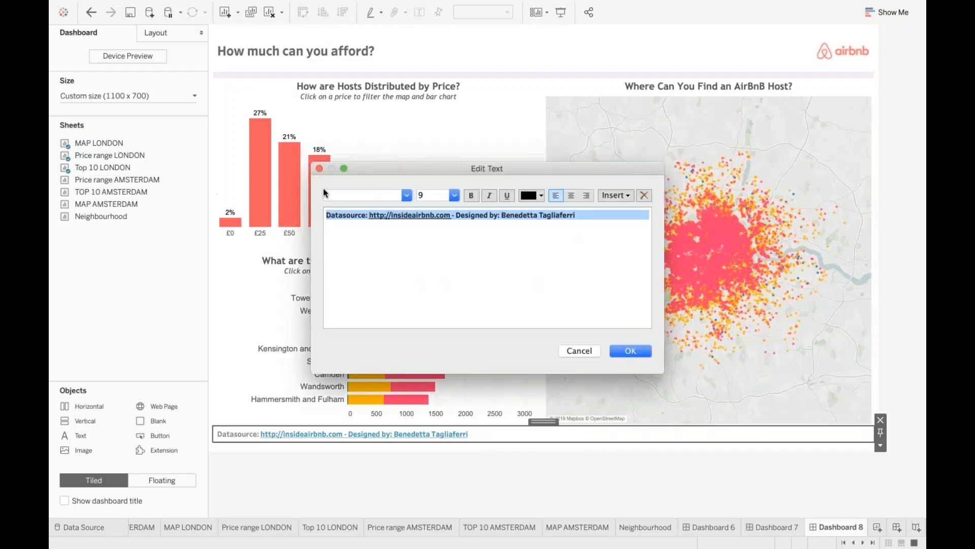
click(503, 194)
click(503, 193)
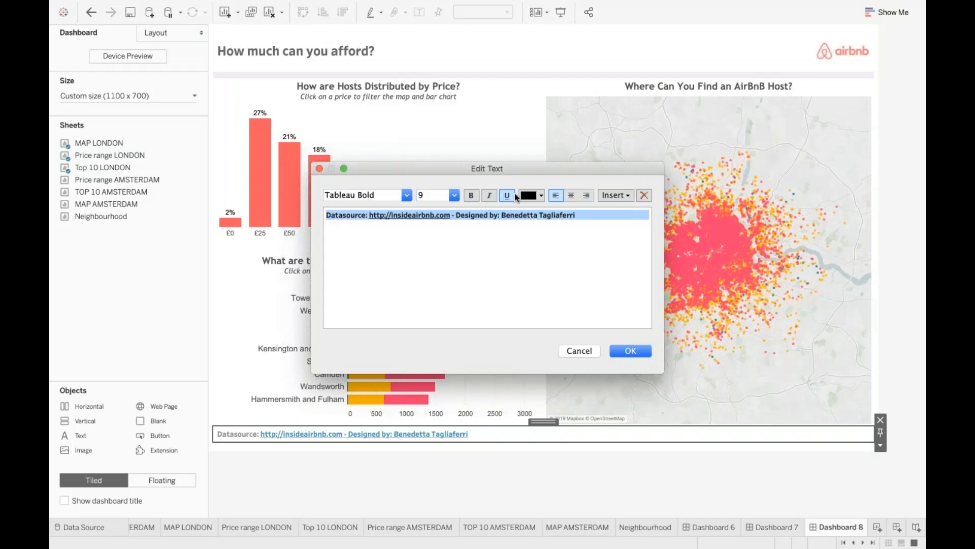
click(536, 195)
click(529, 252)
click(630, 349)
click(494, 474)
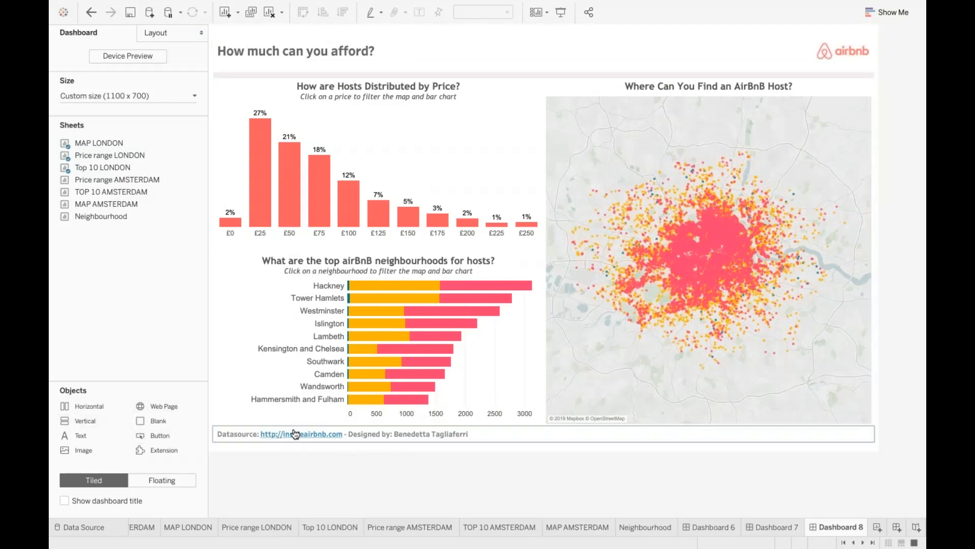
Step: Insert a blank object before the footer text and widen it so the credits sit below the map
drag(150, 421, 224, 434)
drag(532, 434, 603, 435)
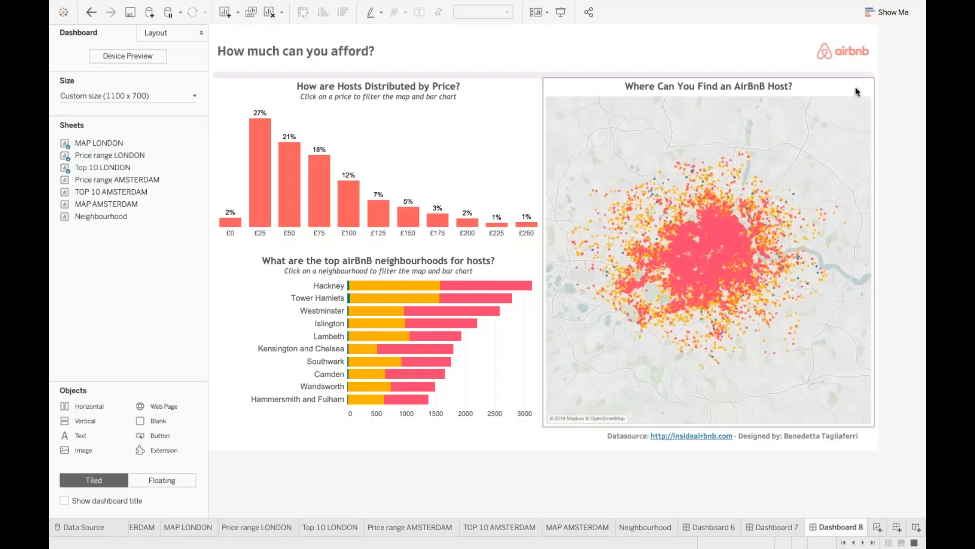
Step: Check the fixed width of the Airbnb logo in the header
click(839, 57)
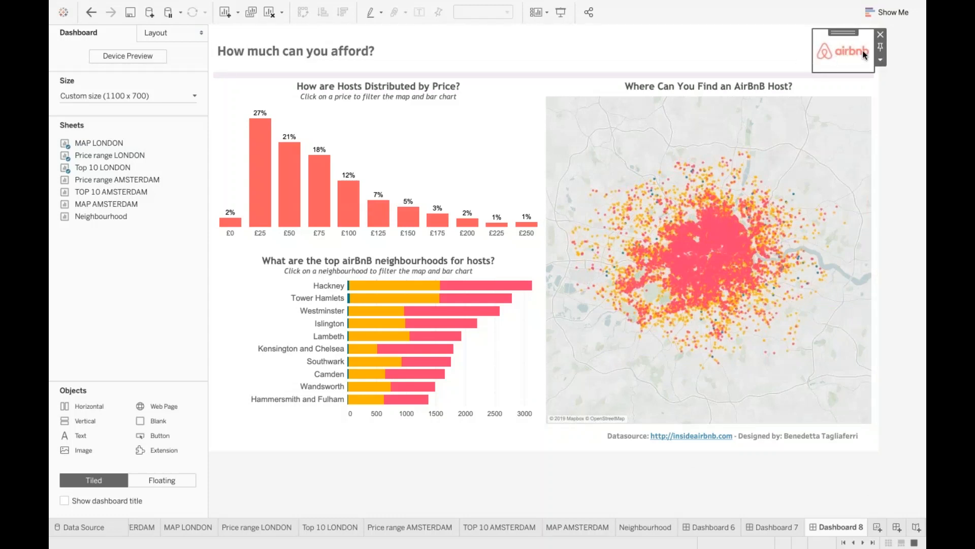
click(880, 59)
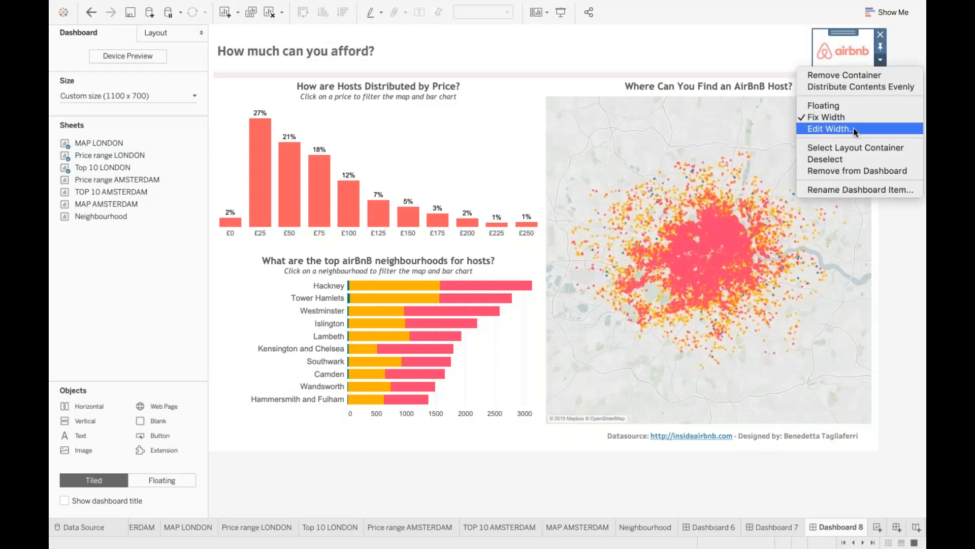
click(853, 128)
click(579, 287)
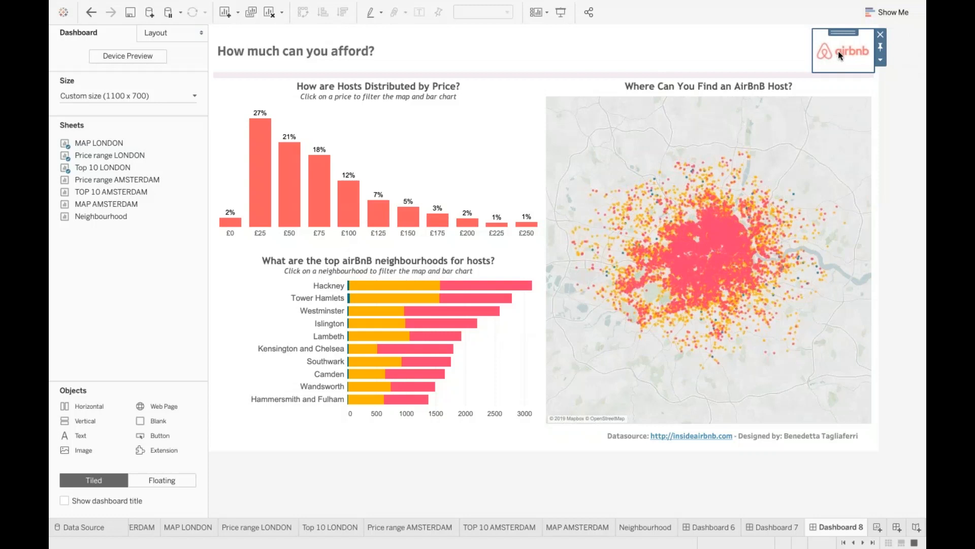
click(912, 325)
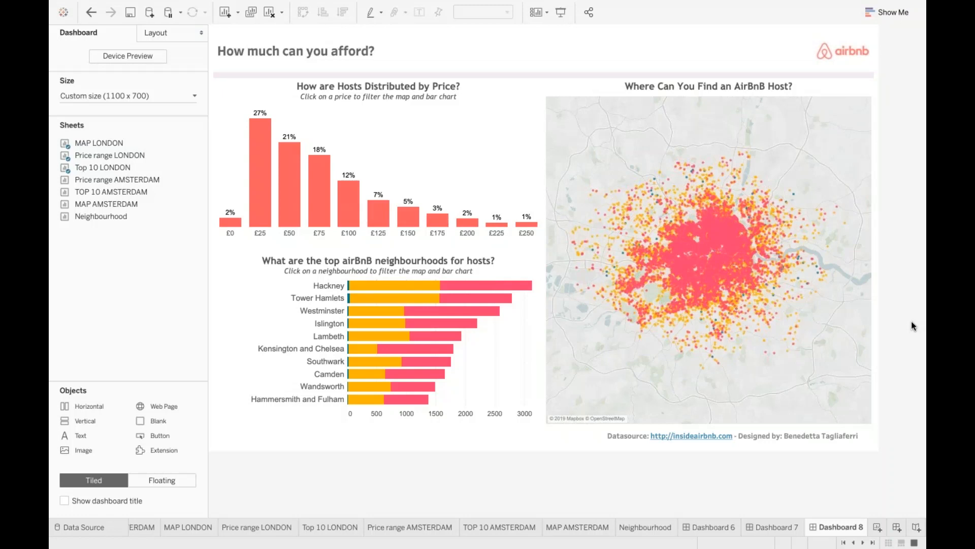
Step: Examine the filter box in Dashboard 6 by toggling its show/hide button, leaving the filters hidden
click(704, 531)
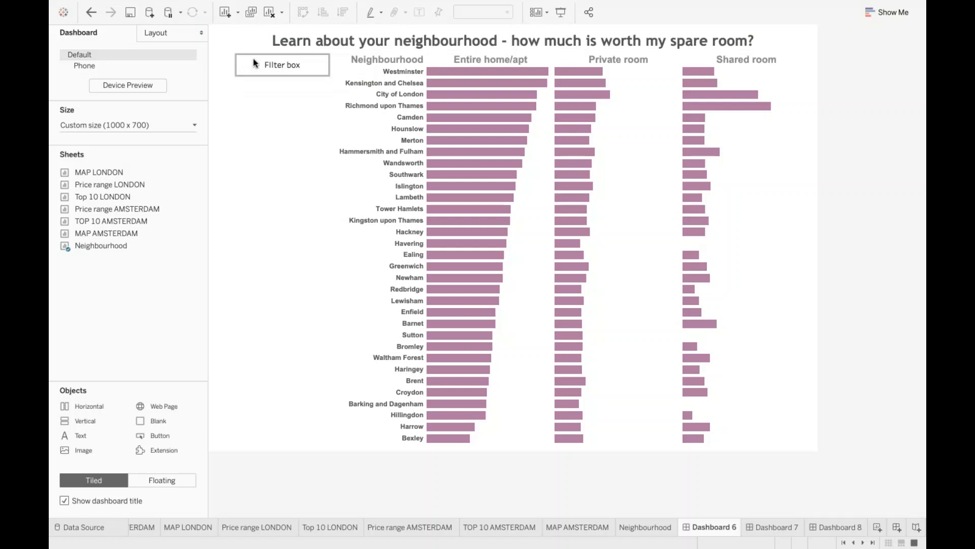
click(822, 131)
click(277, 68)
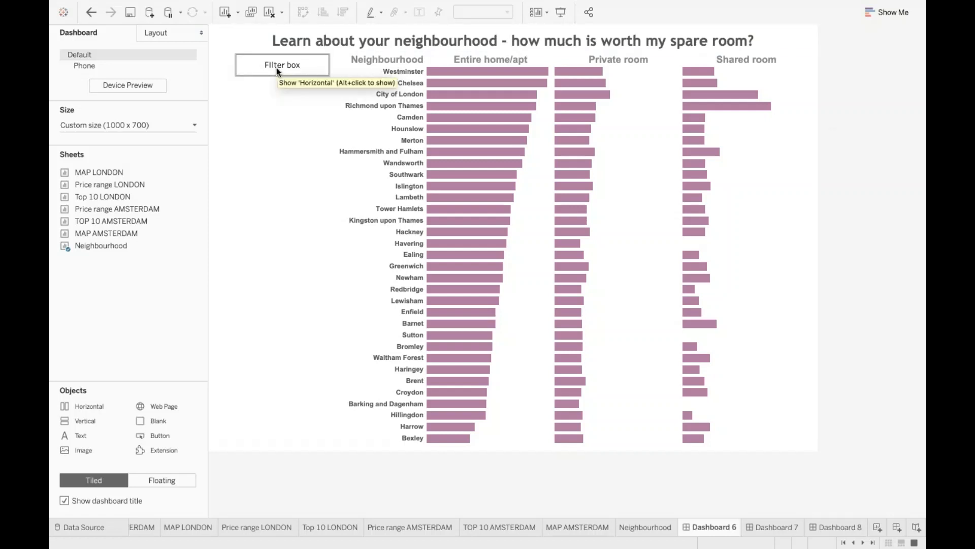
alt+click(277, 68)
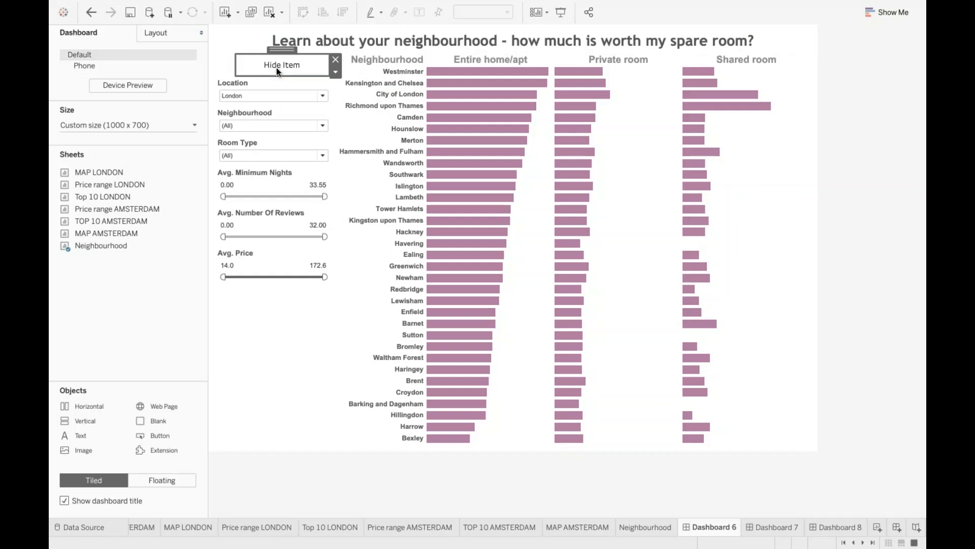
alt+click(276, 68)
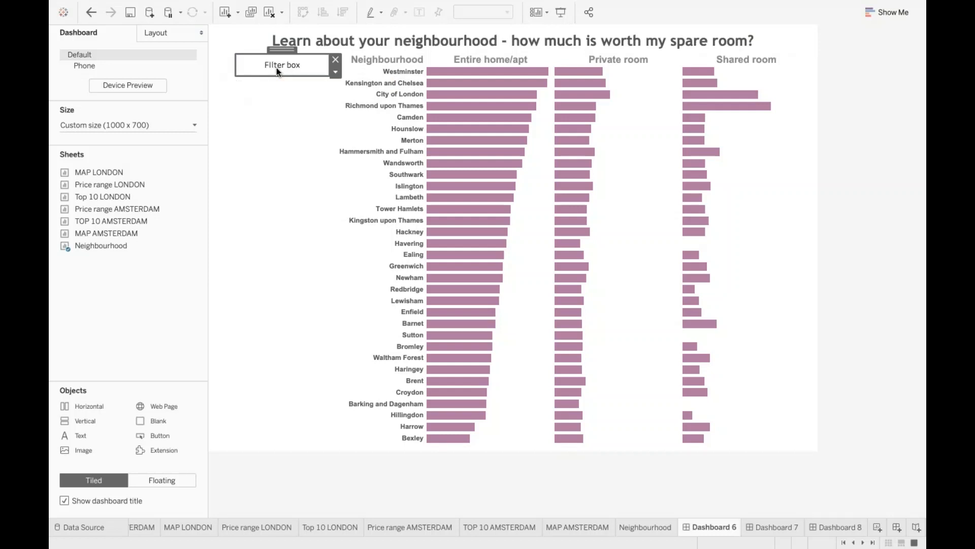
alt+click(277, 68)
click(266, 86)
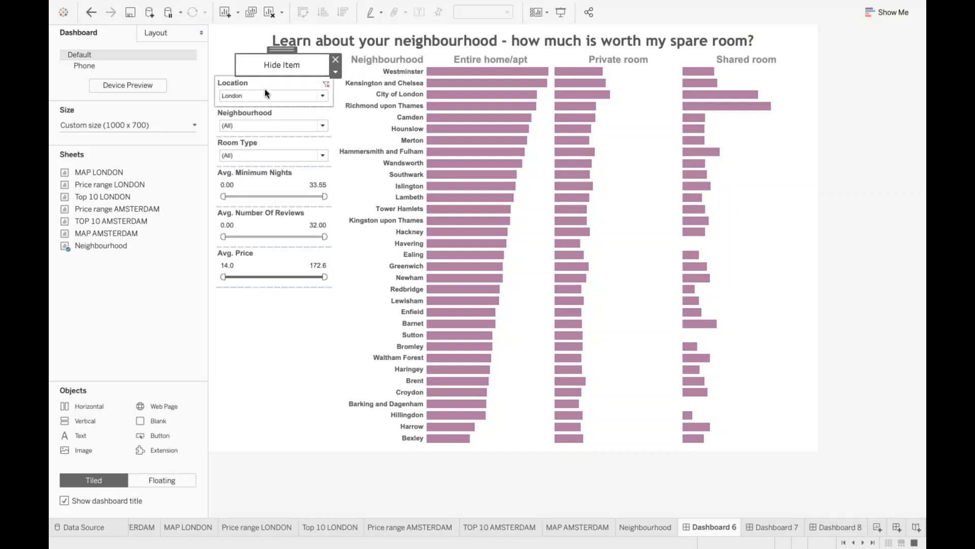
click(751, 158)
click(276, 66)
alt+click(276, 66)
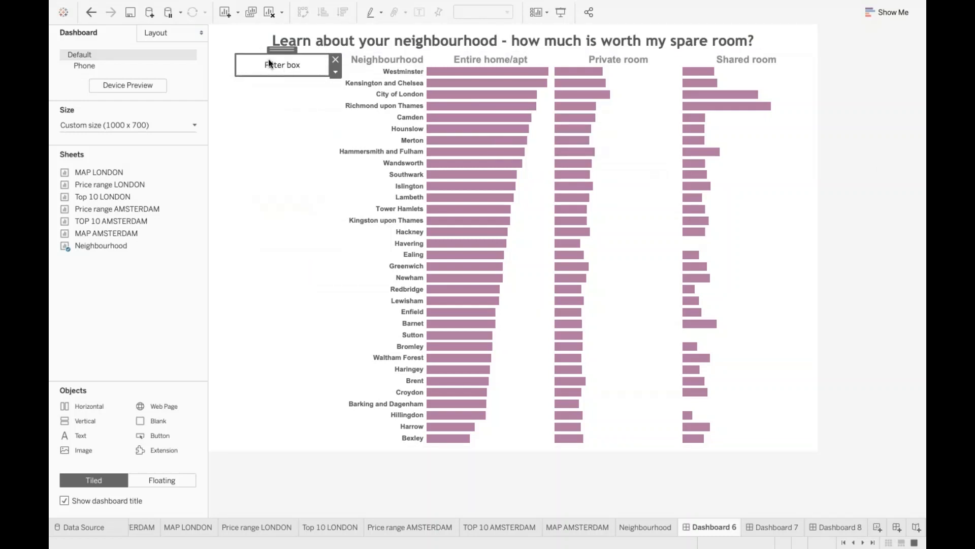
click(865, 131)
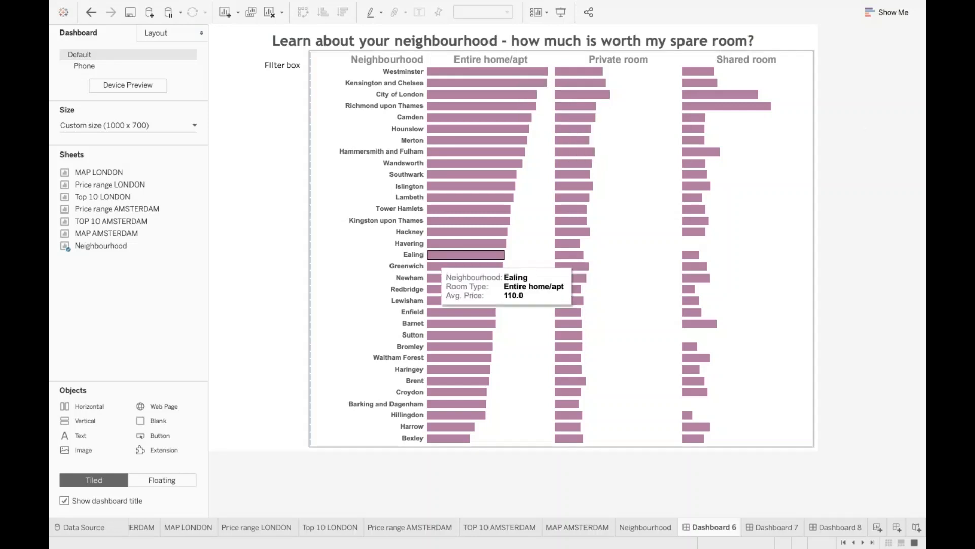
Step: Inspect the details of Hackney's Entire home/apt bar in the Neighbourhood chart
click(402, 233)
click(402, 233)
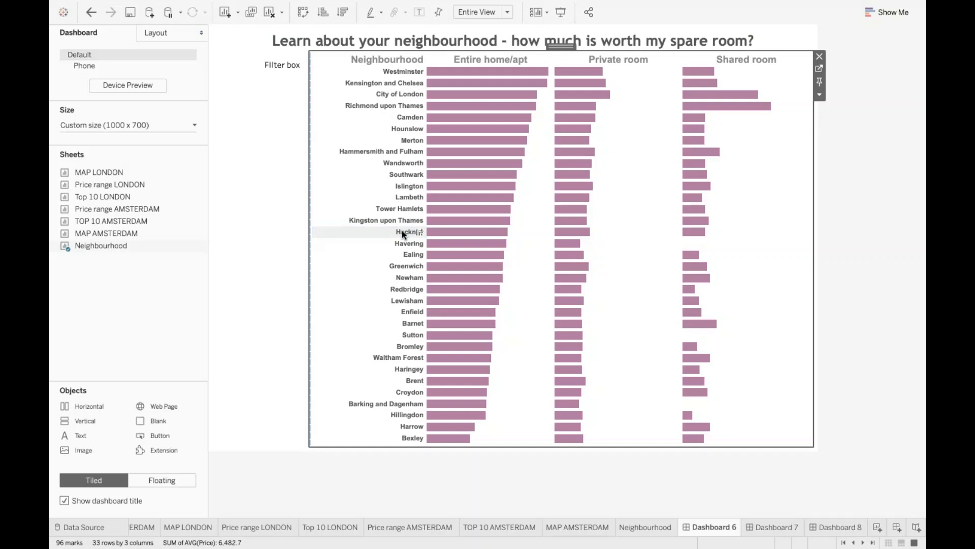
mouse_move(445, 233)
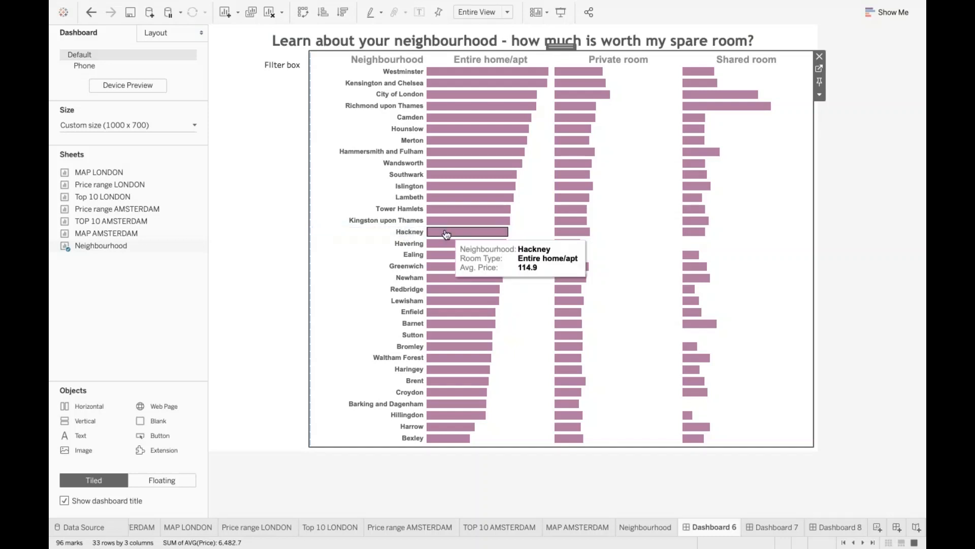
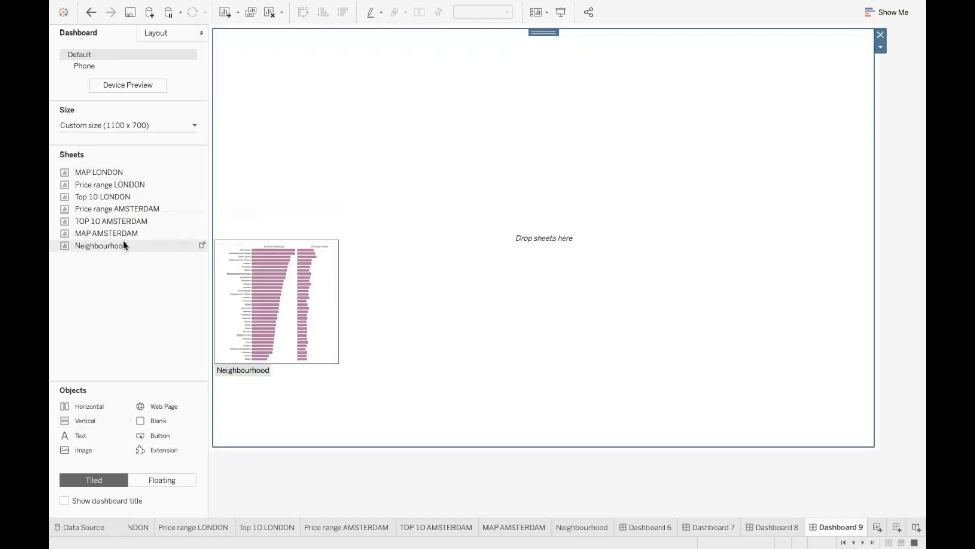
Step: Place the Neighbourhood sheet in the empty Dashboard 9 and fit it to Entire View
drag(124, 245, 432, 243)
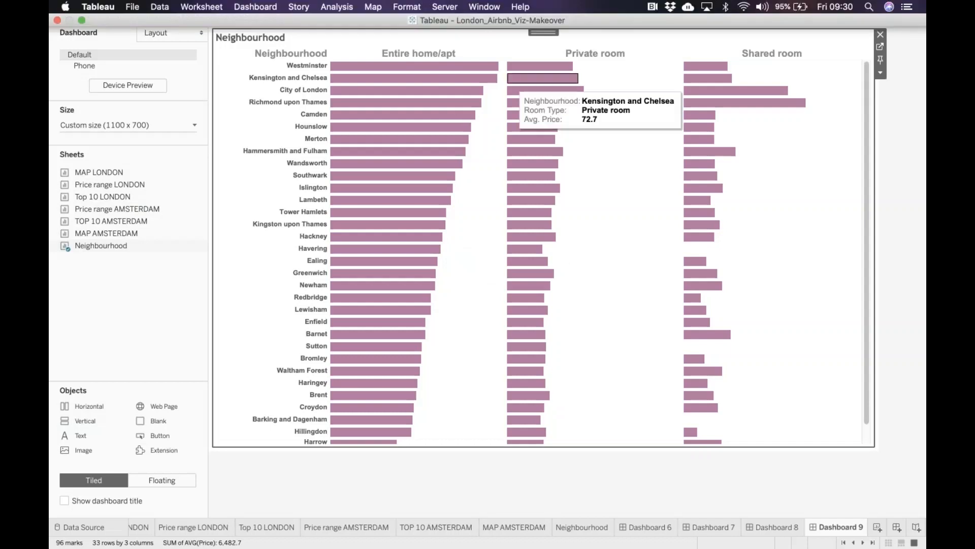
click(472, 12)
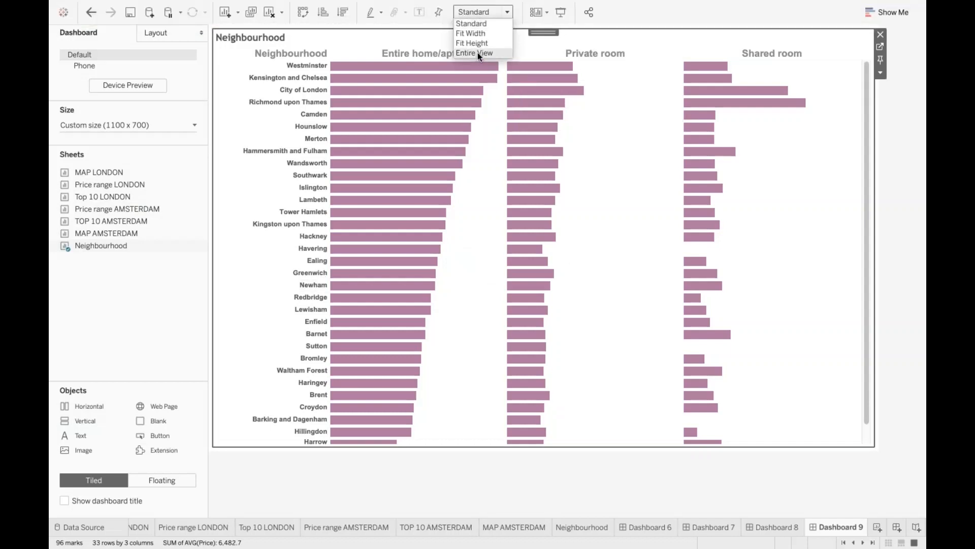
click(477, 53)
click(131, 333)
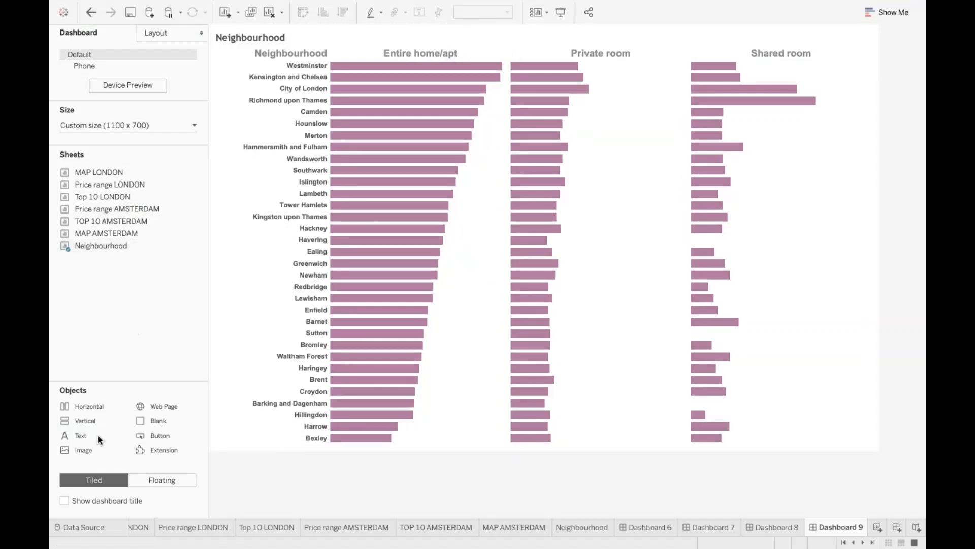
Step: Show the dashboard title on Dashboard 9 and hide the Neighbourhood sheet's own title
click(64, 500)
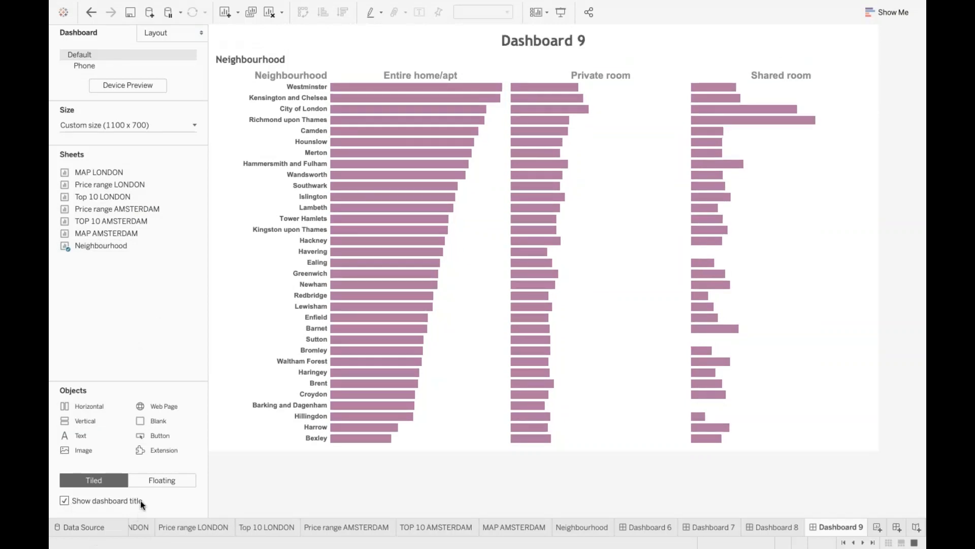
right_click(268, 56)
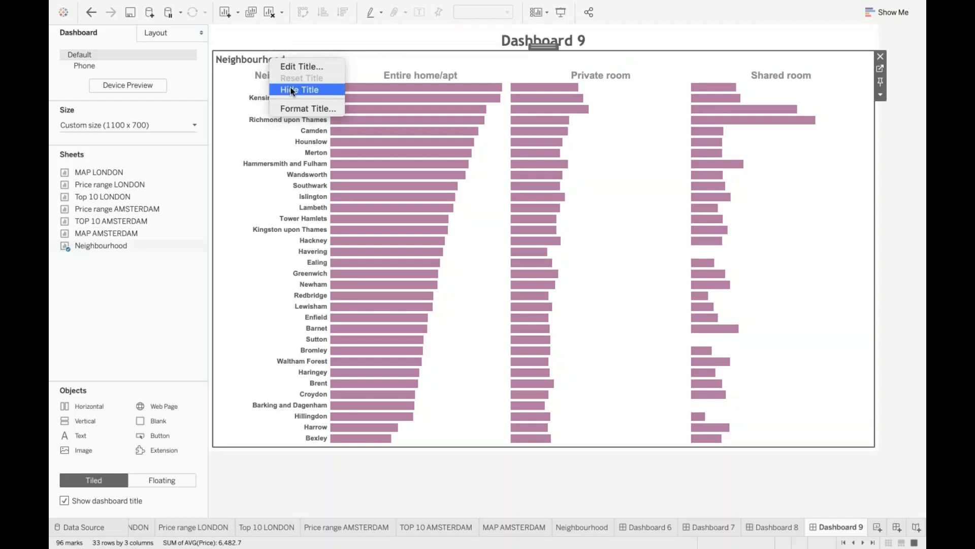
click(293, 91)
Step: Copy the title text "Learn about your neighbourhood - how much is worth my spare room?" from Dashboard 6
click(691, 529)
click(776, 528)
click(669, 531)
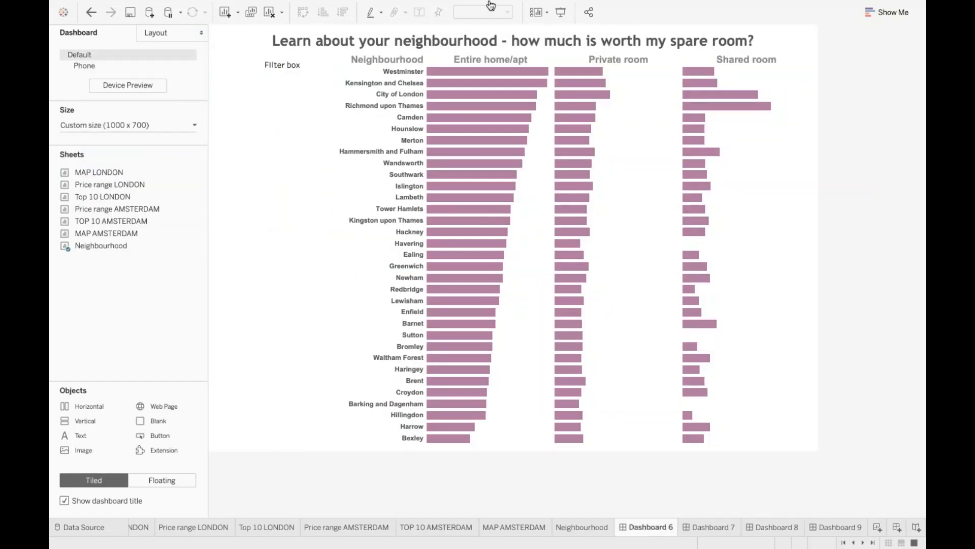
double_click(463, 36)
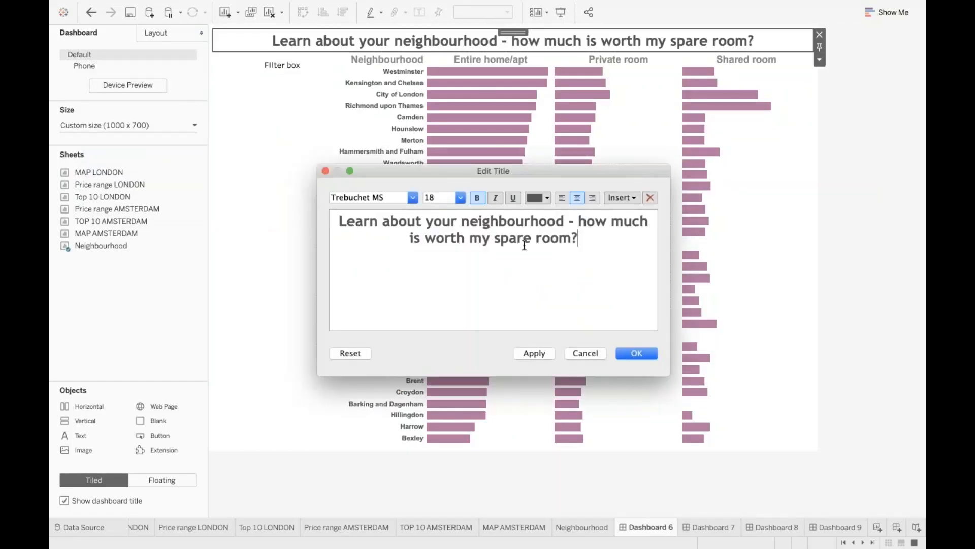
drag(601, 266, 295, 199)
key(super+c)
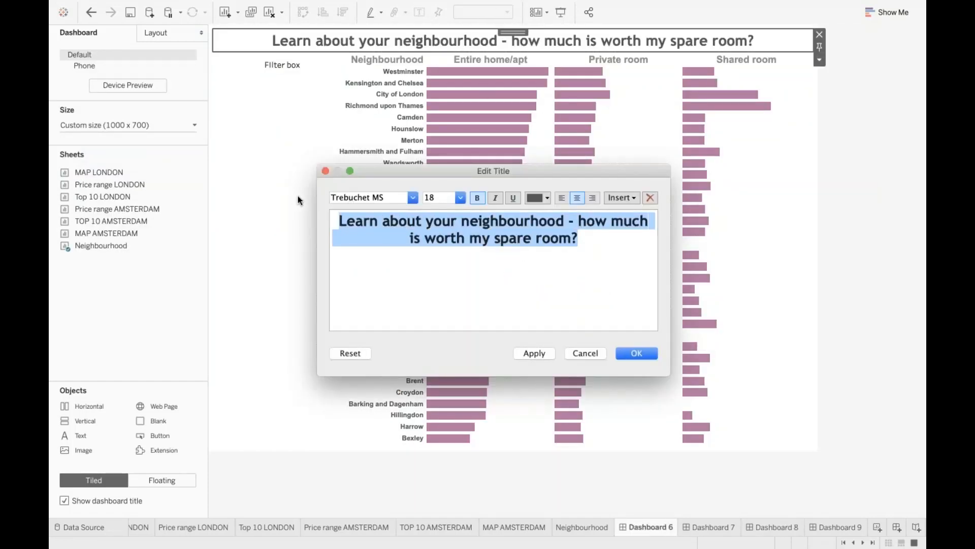
click(635, 355)
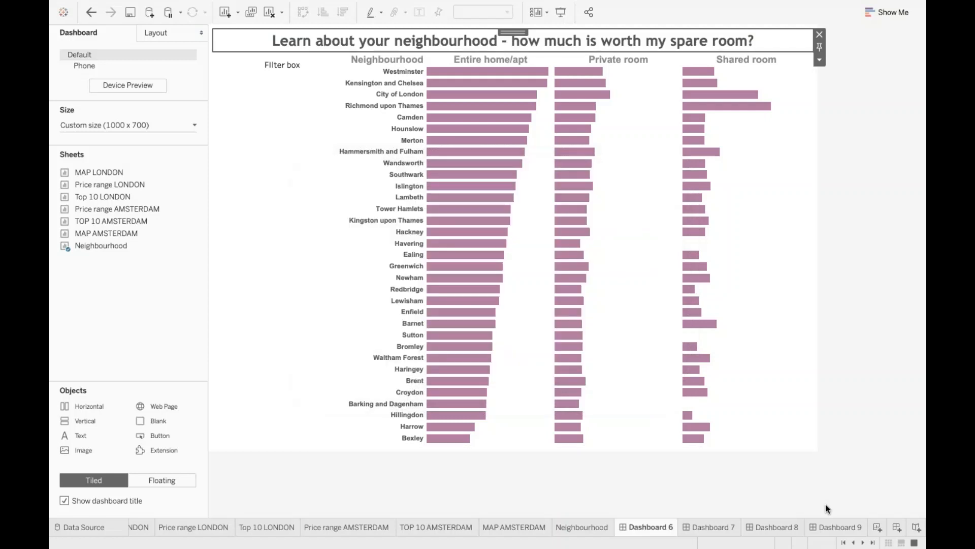
Step: Replace the Dashboard 9 title with the copied text "Learn about your neighbourhood - how much is worth my spare room?"
click(832, 529)
double_click(535, 39)
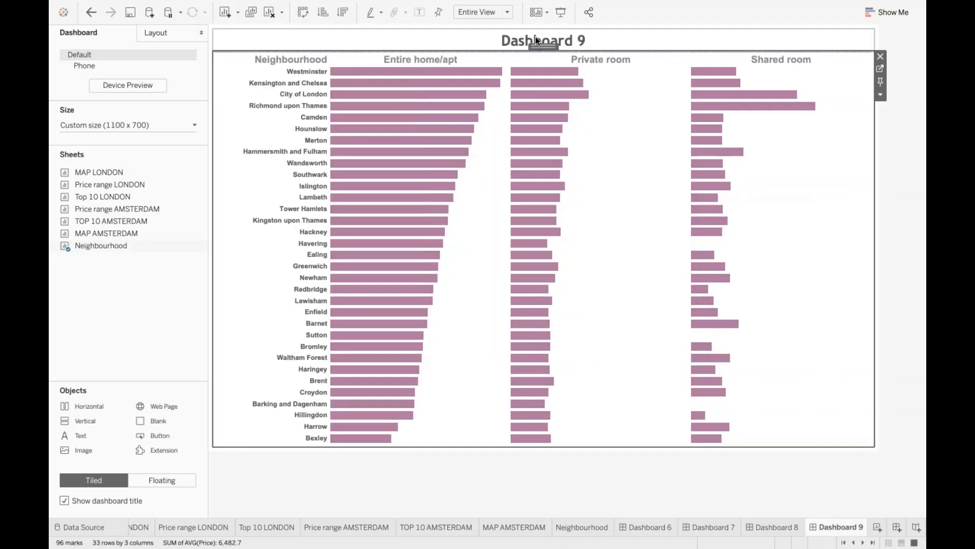
drag(554, 220, 393, 200)
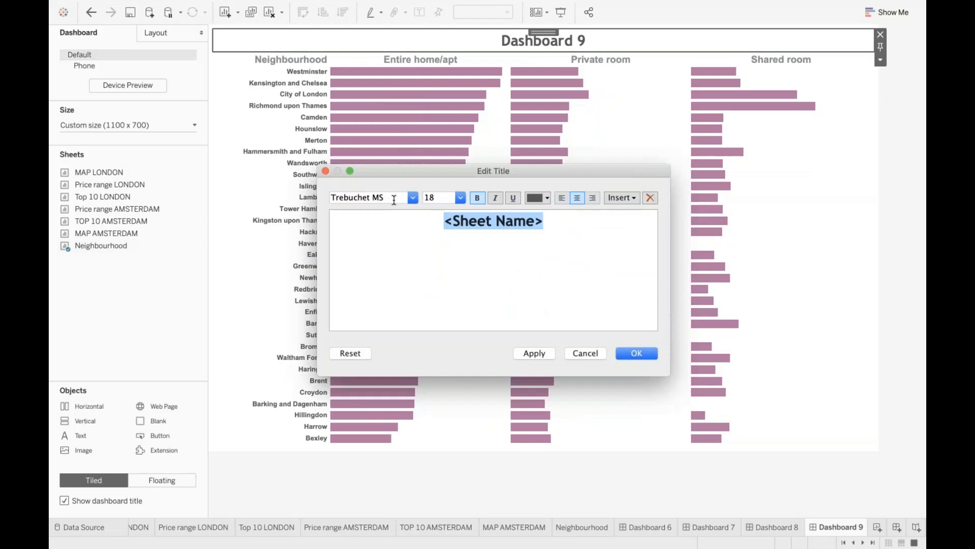
key(super+v)
click(635, 352)
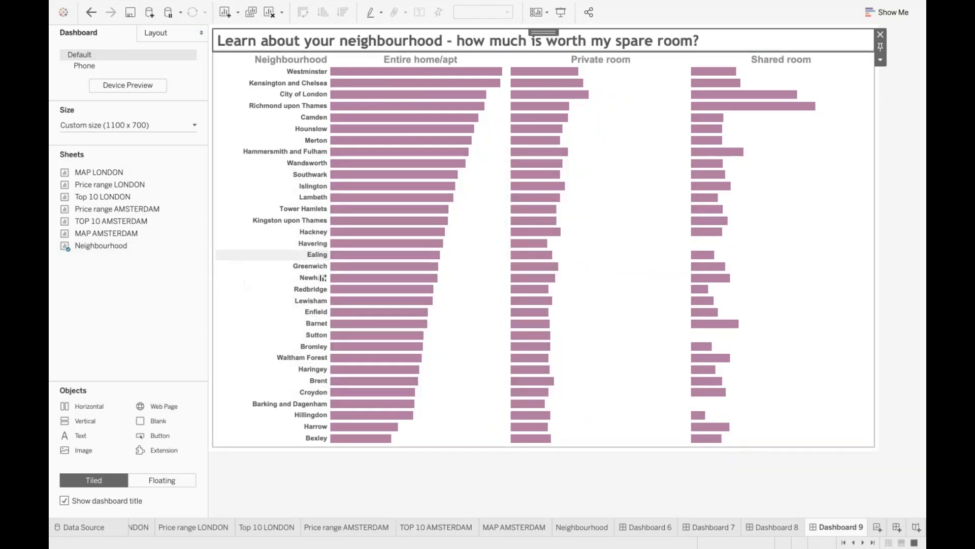
click(133, 284)
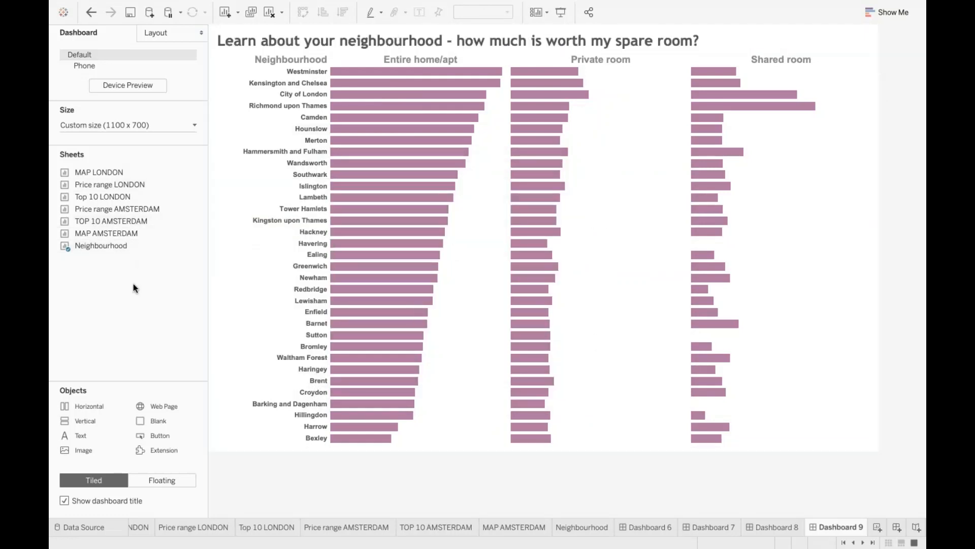
Step: Show the Neighbourhood filter for the chart on Dashboard 9 and set it to Multiple Values (dropdown)
click(227, 177)
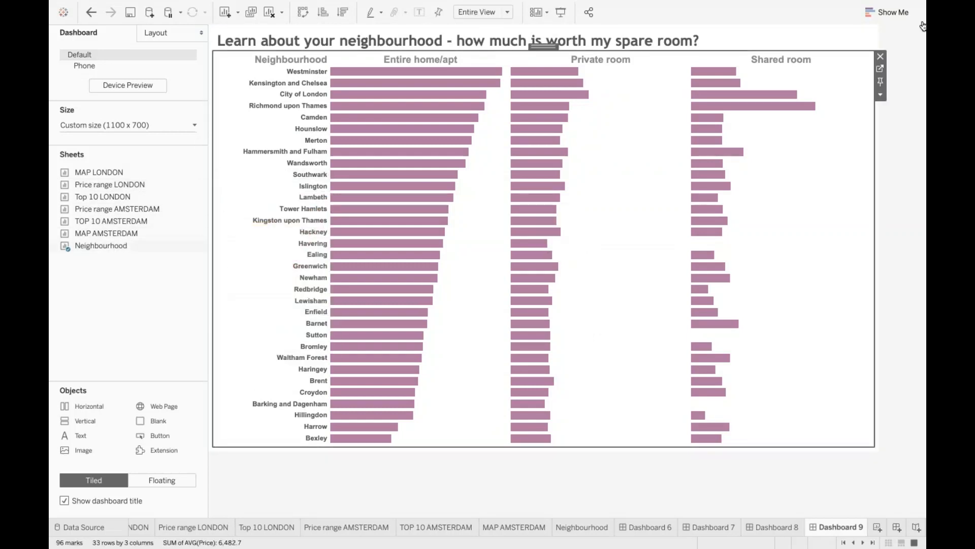
click(880, 95)
mouse_move(821, 186)
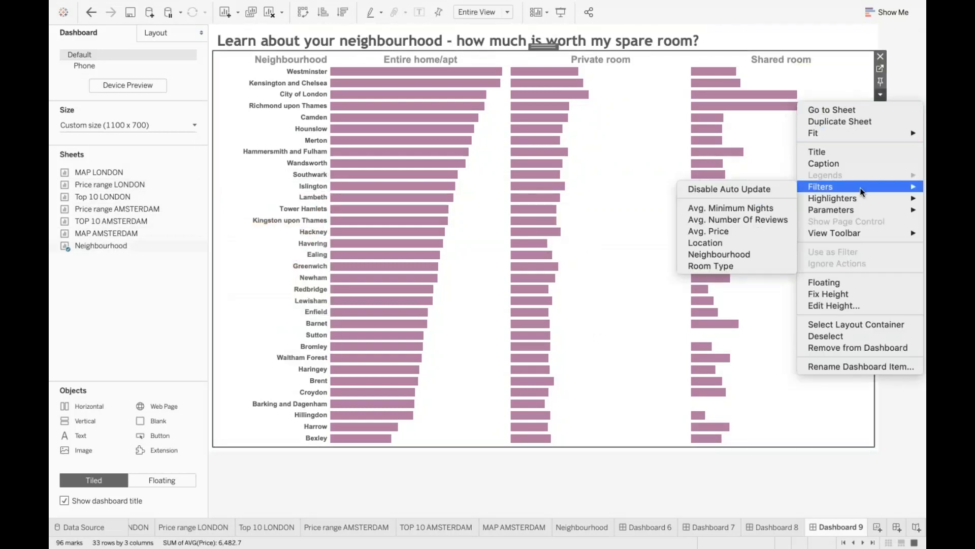
click(712, 255)
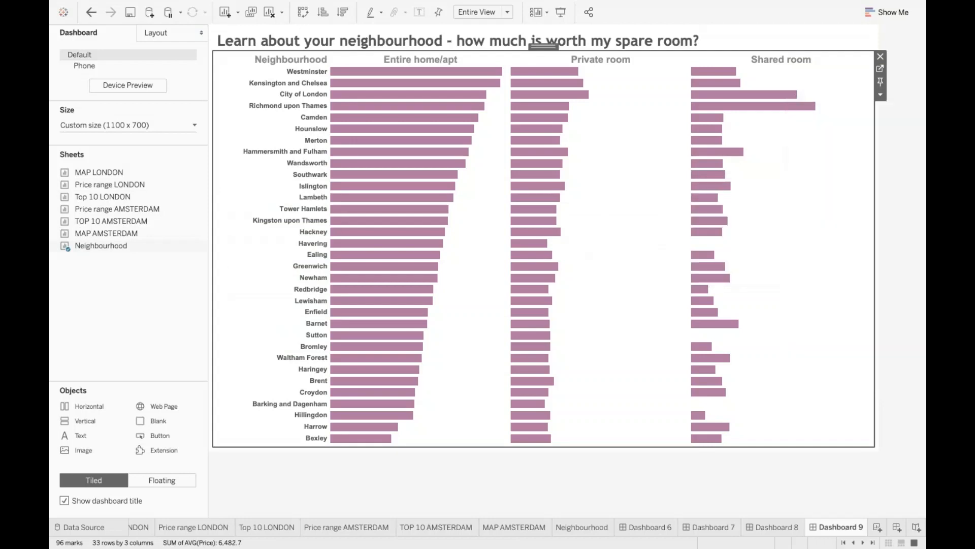
click(836, 32)
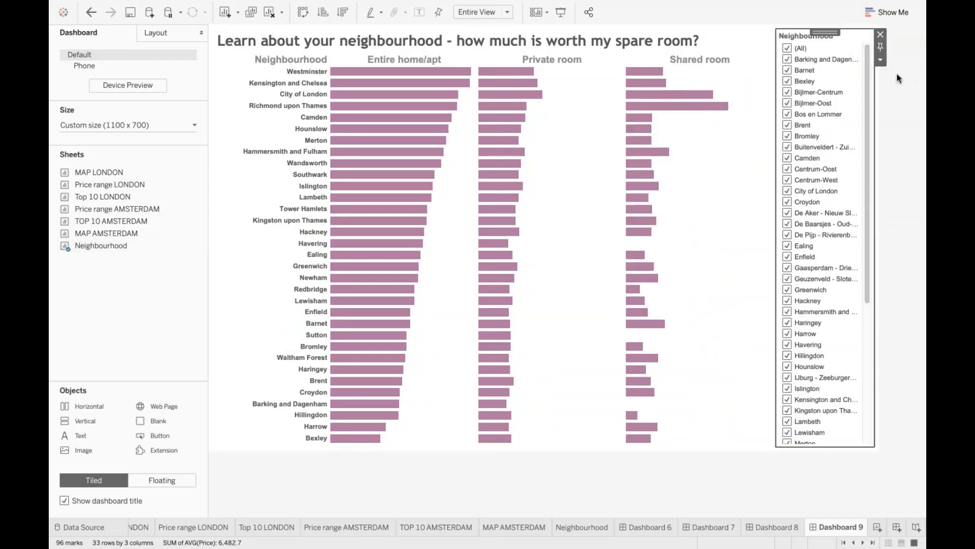
click(881, 60)
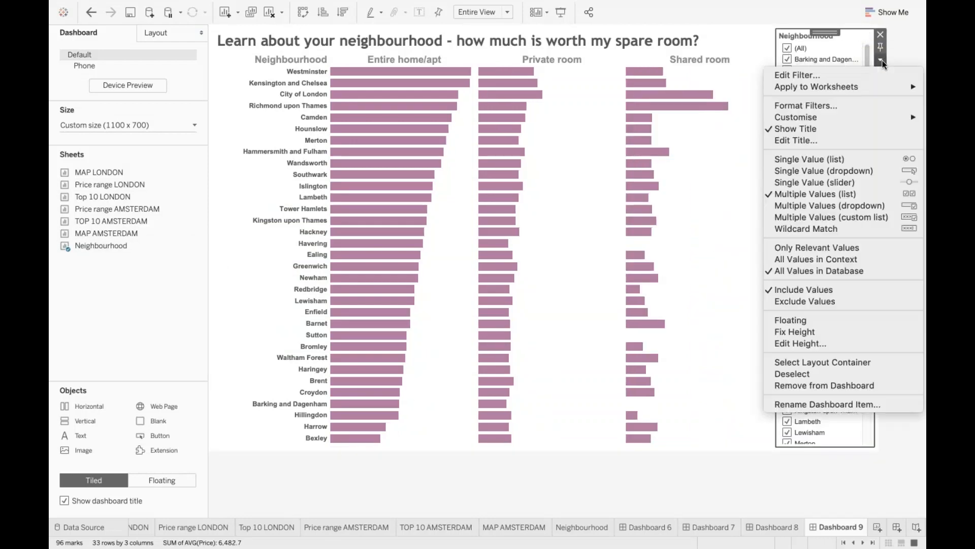
click(870, 205)
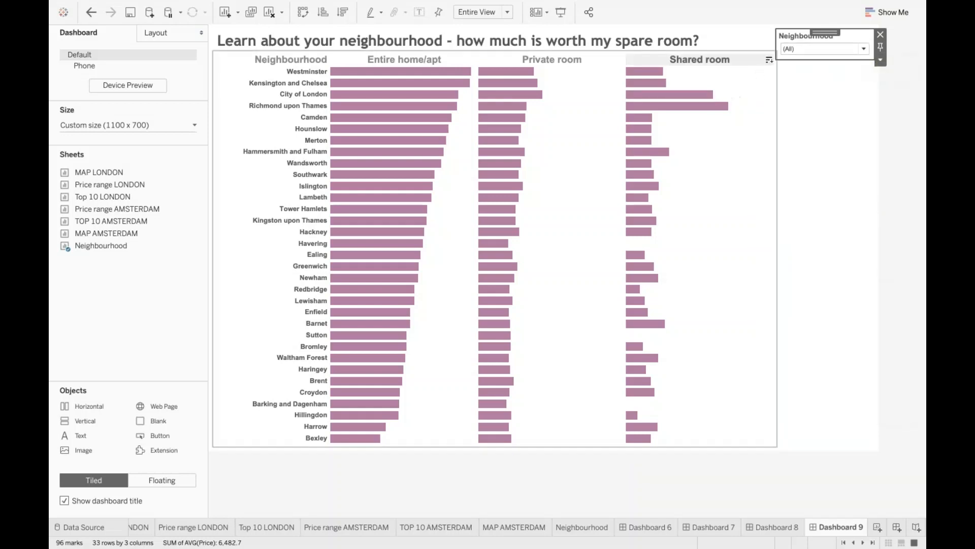
Step: Show the chart's Room Type filter on the dashboard and set it to Multiple Values (dropdown)
click(759, 86)
click(783, 94)
mouse_move(802, 185)
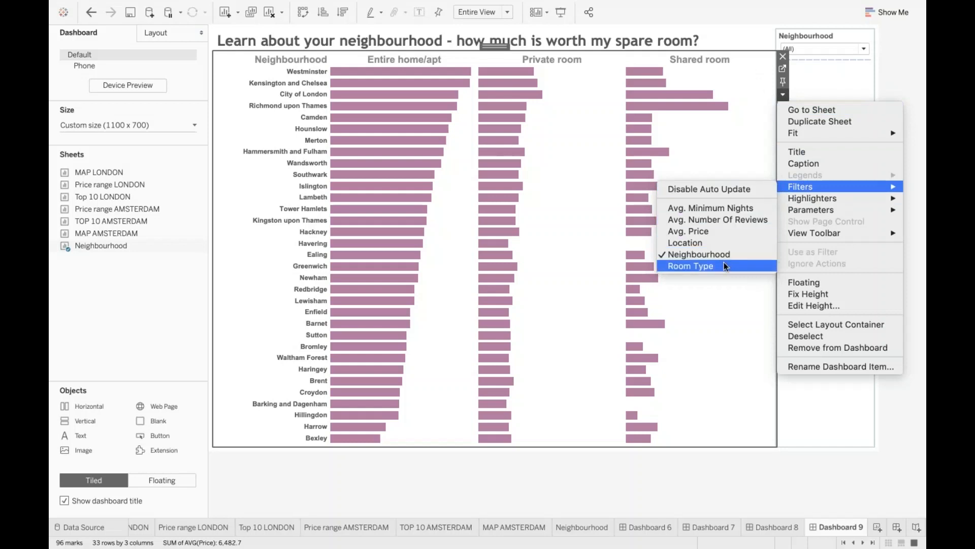
click(725, 263)
click(825, 82)
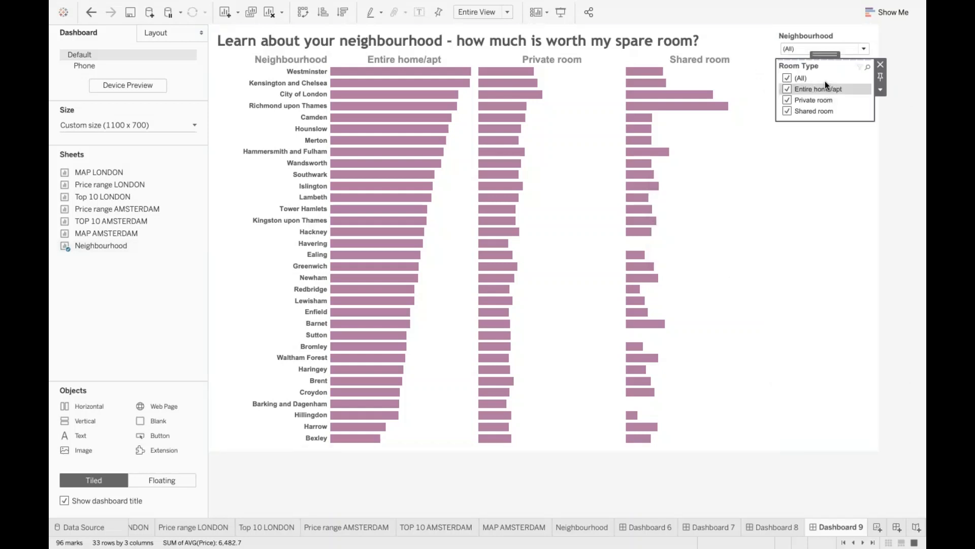
click(880, 89)
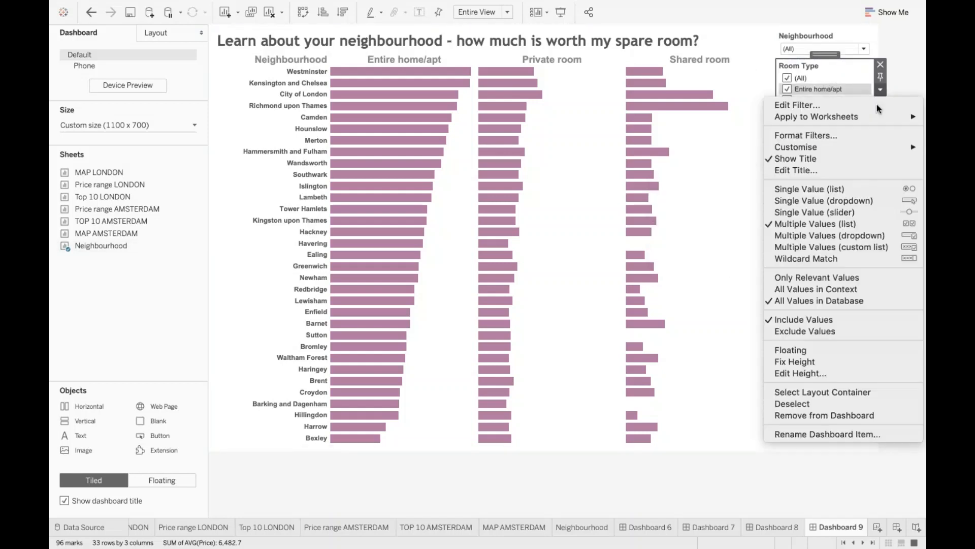
click(857, 236)
Step: Show the chart's Location filter on the dashboard and set it to Single Value (dropdown)
click(703, 108)
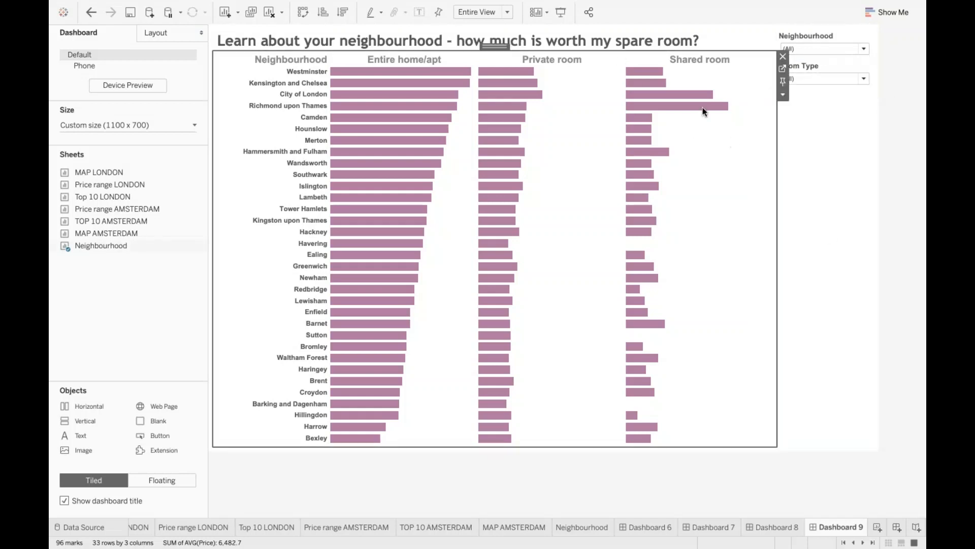
click(782, 94)
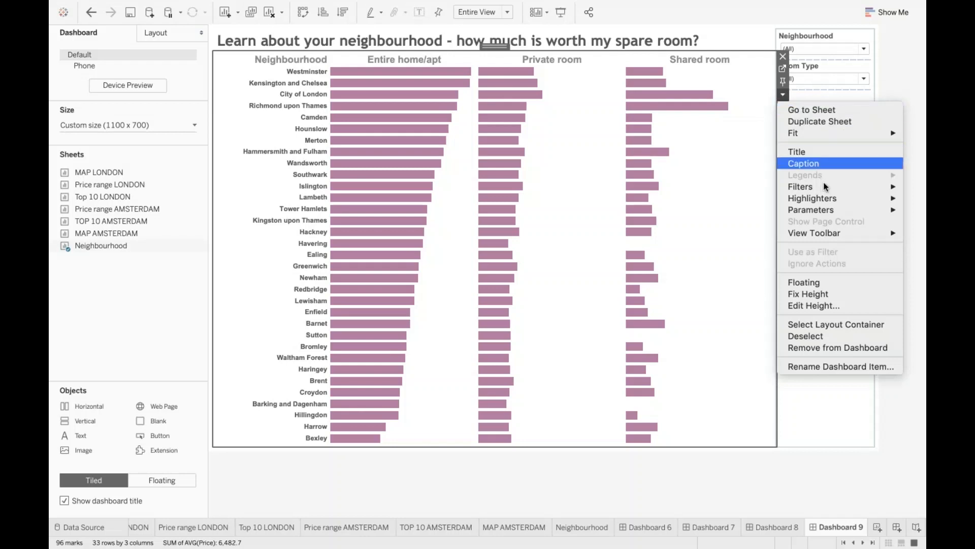
mouse_move(818, 186)
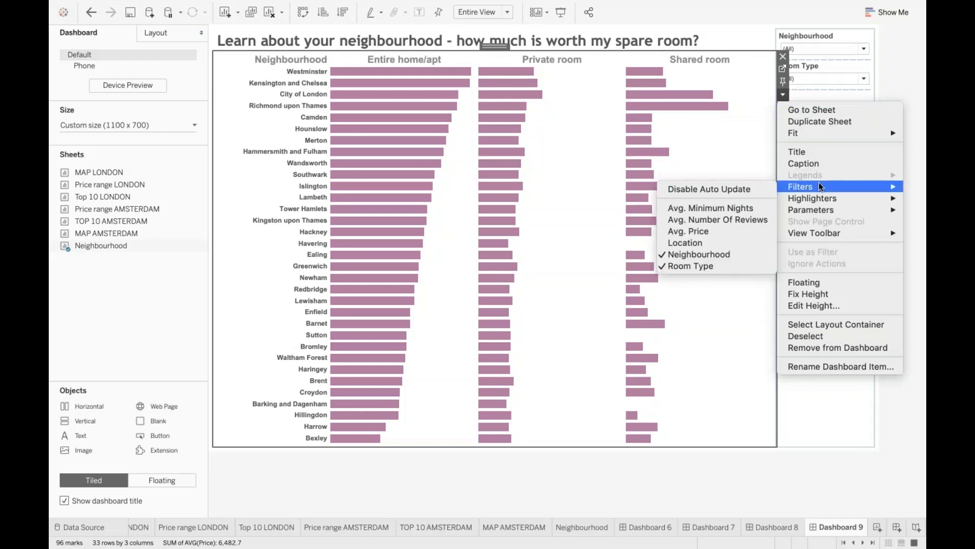
click(737, 245)
click(831, 100)
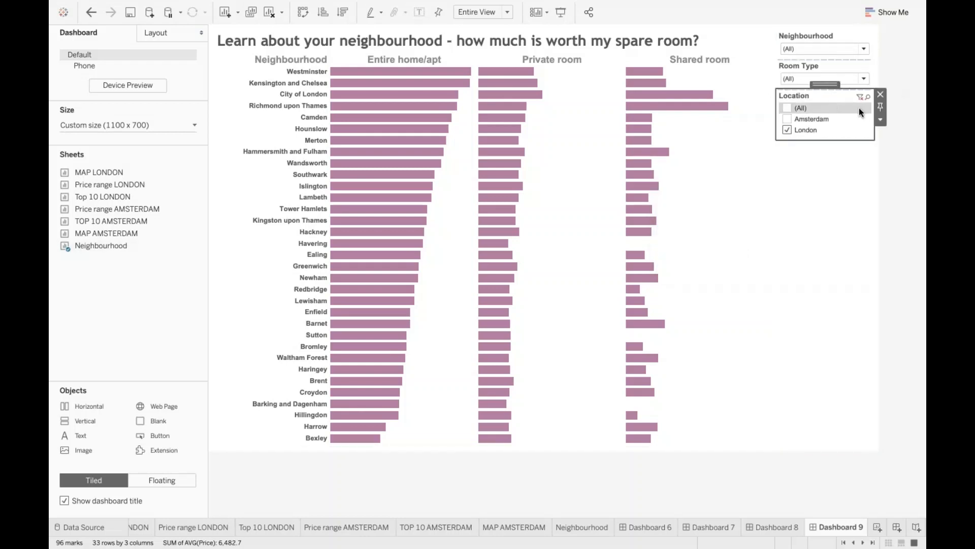
click(880, 119)
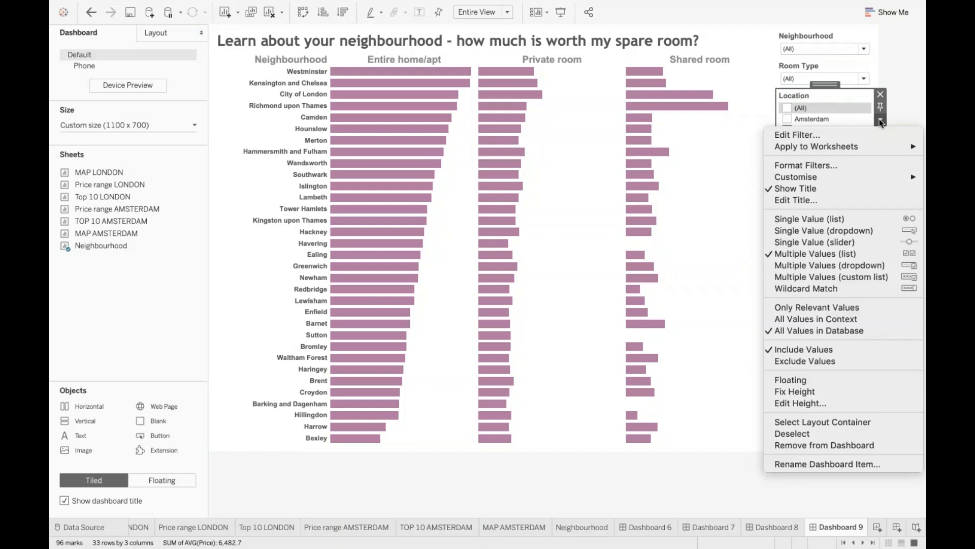
click(855, 231)
Step: Show the Avg. Price filter for the neighbourhood chart on the dashboard
click(769, 69)
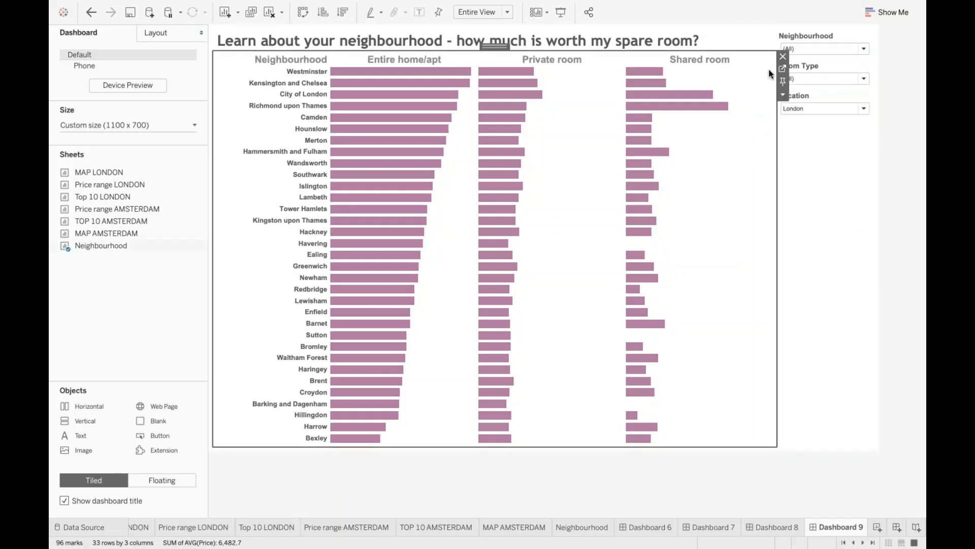
click(782, 94)
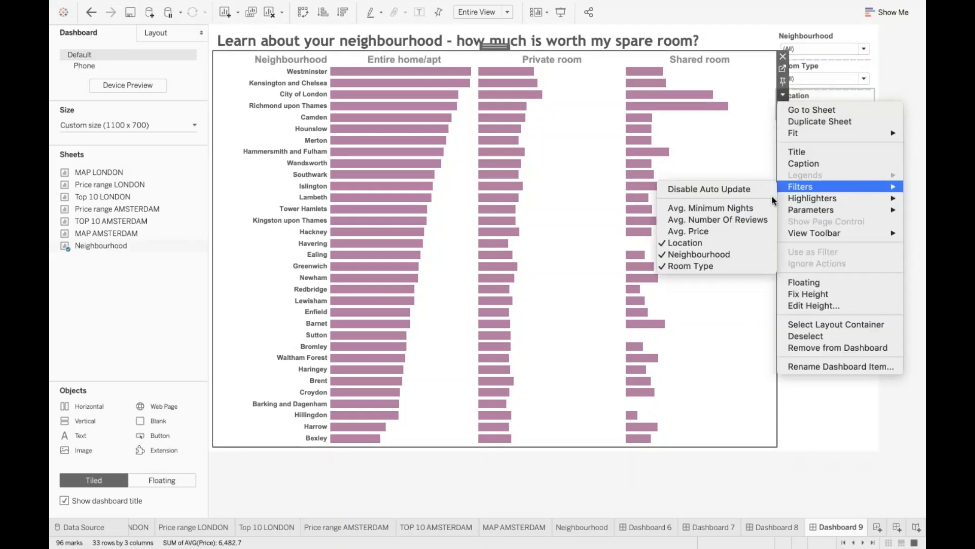
mouse_move(802, 186)
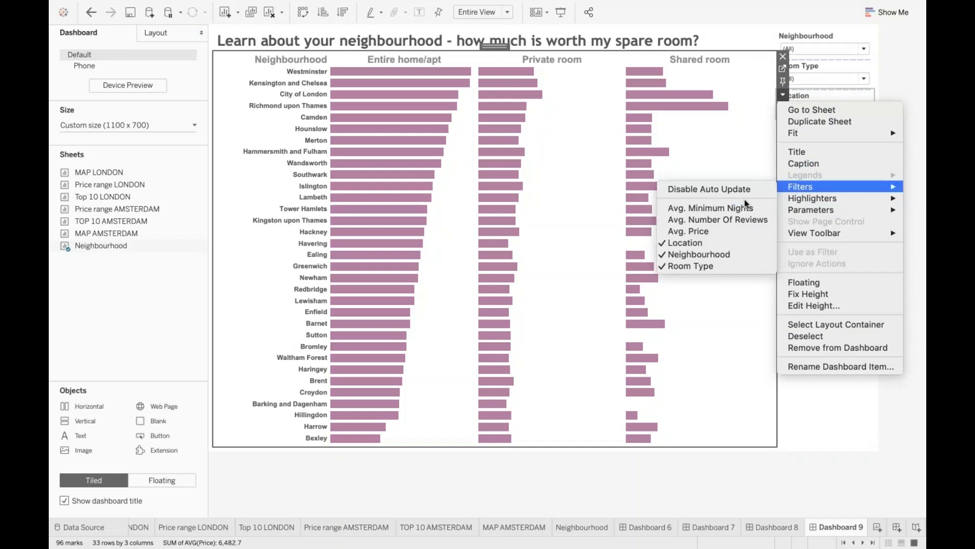
click(738, 232)
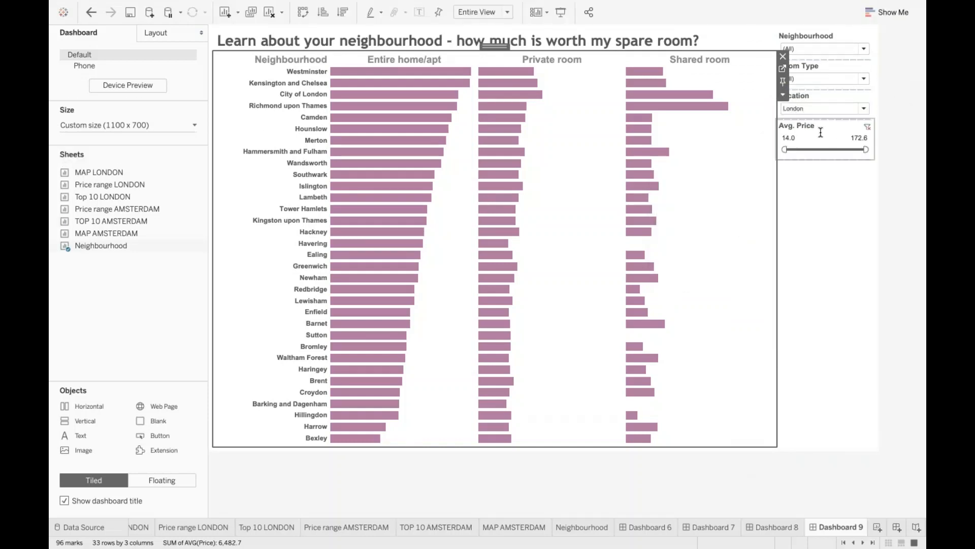
right_click(734, 187)
click(783, 101)
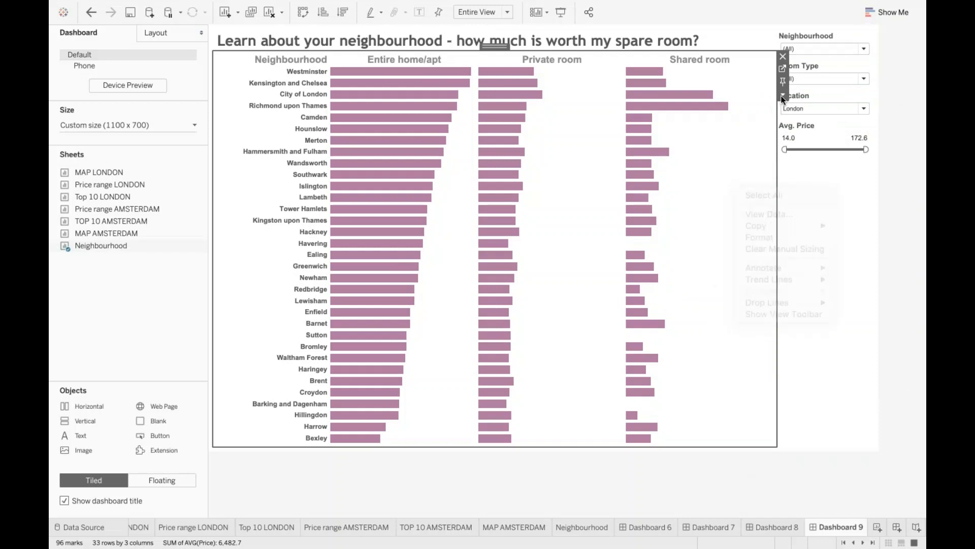
Step: Show the Avg. Minimum Nights and Avg. Number Of Reviews filters for the neighbourhood chart
click(783, 97)
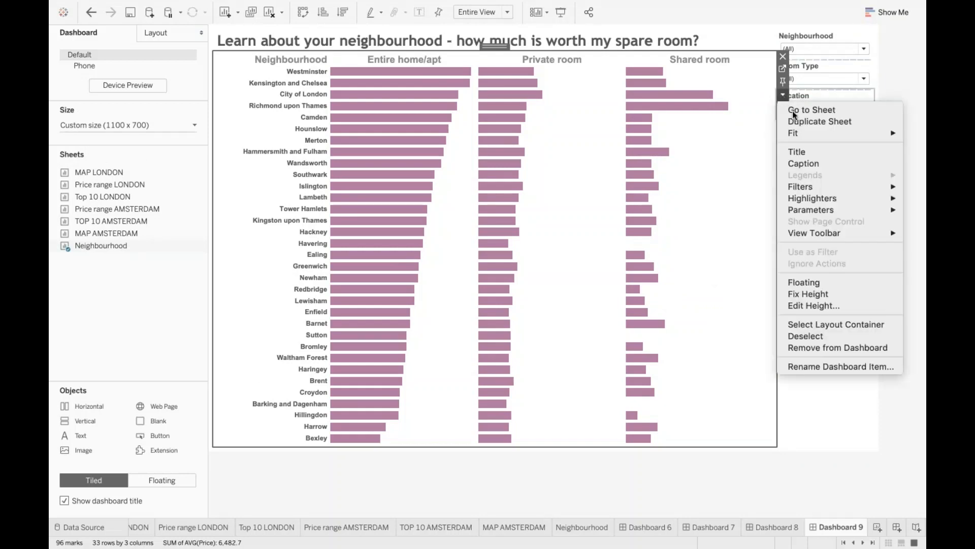
mouse_move(792, 186)
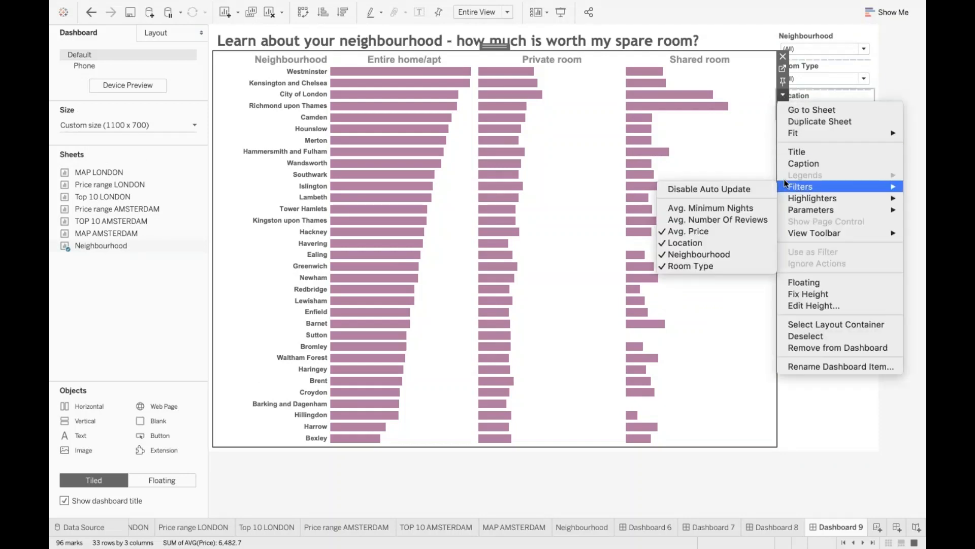
click(742, 209)
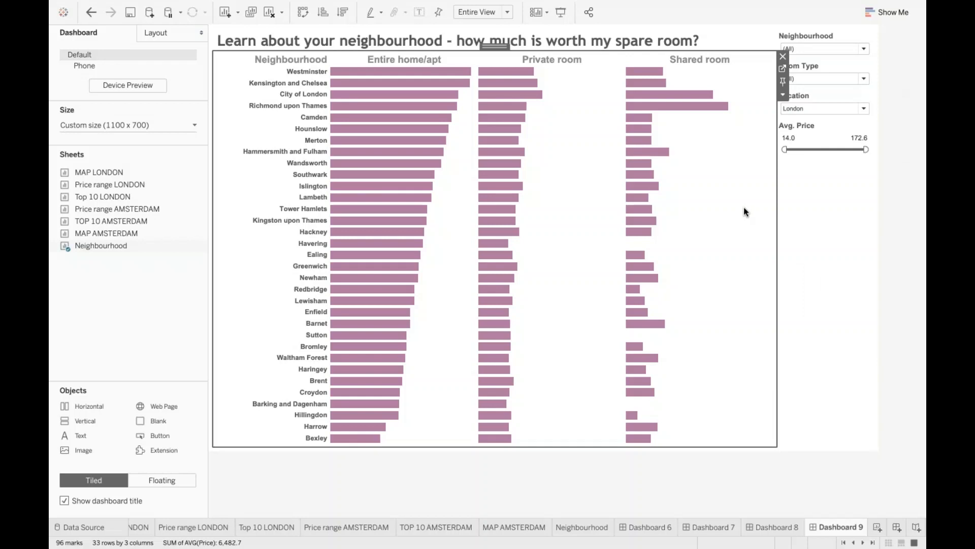
click(782, 95)
mouse_move(804, 185)
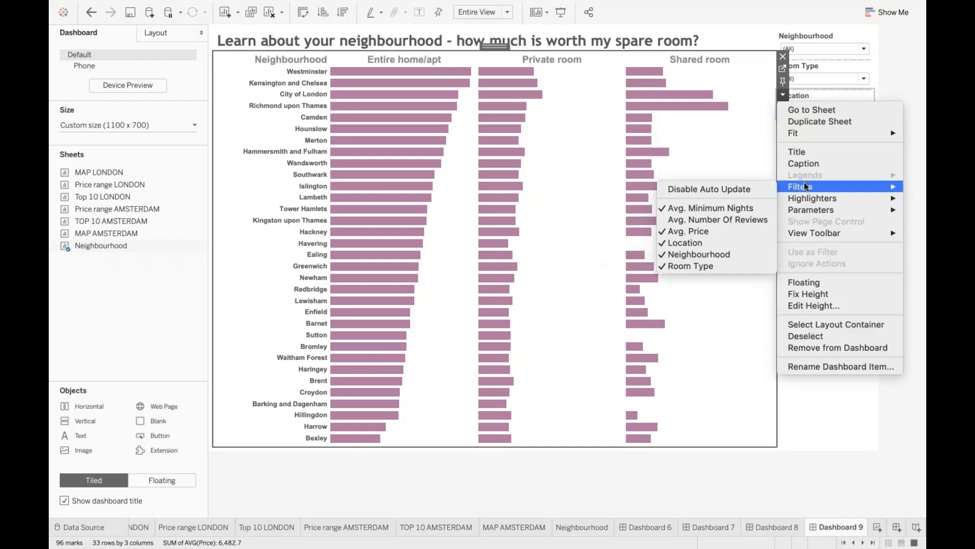
click(752, 219)
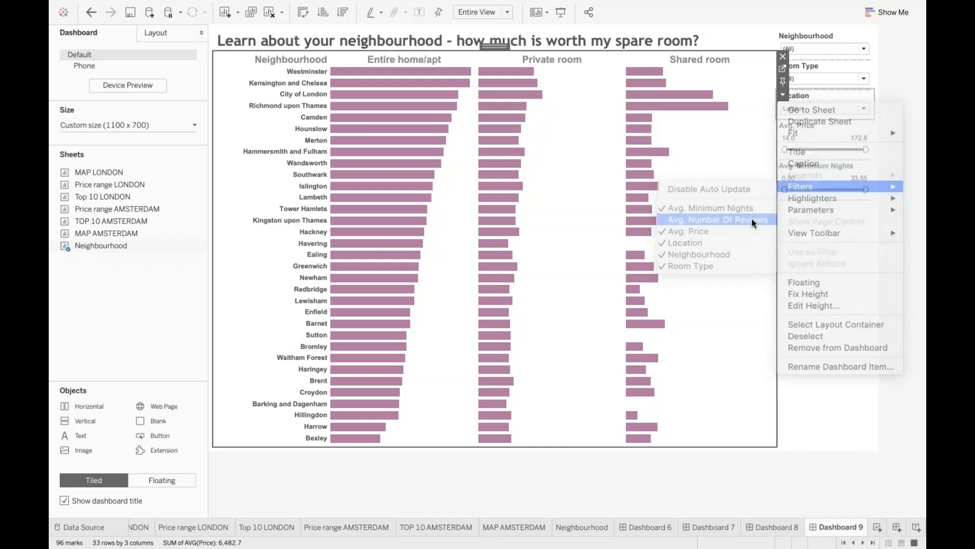
click(890, 252)
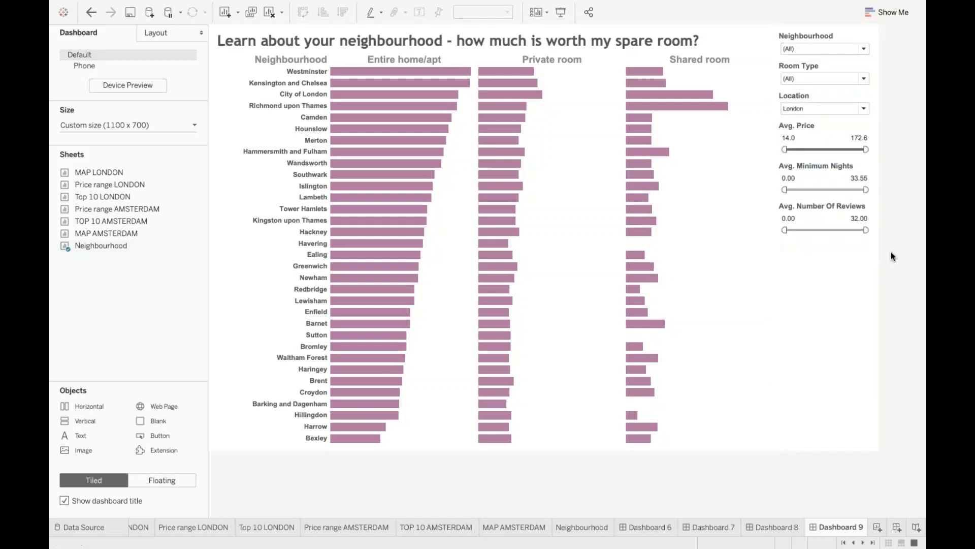
click(816, 32)
double_click(823, 32)
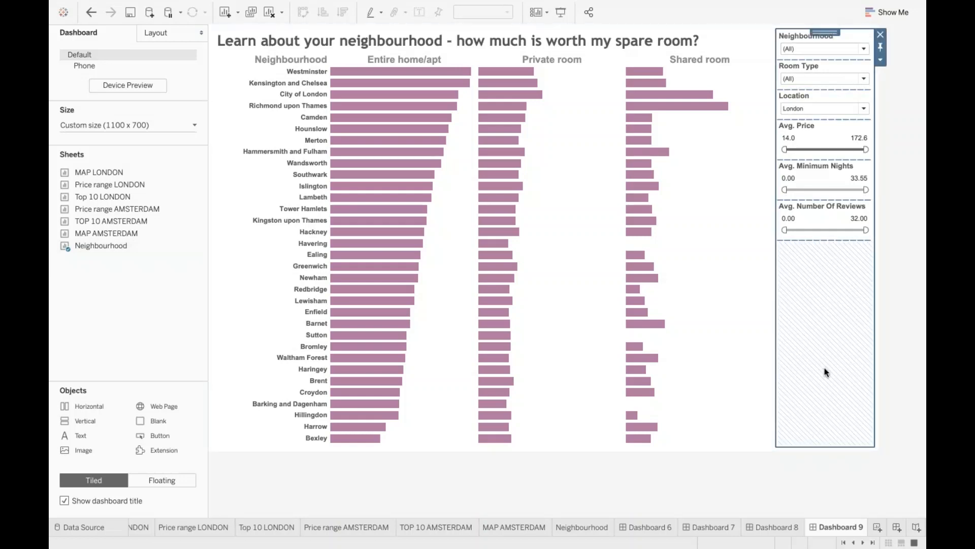
click(139, 278)
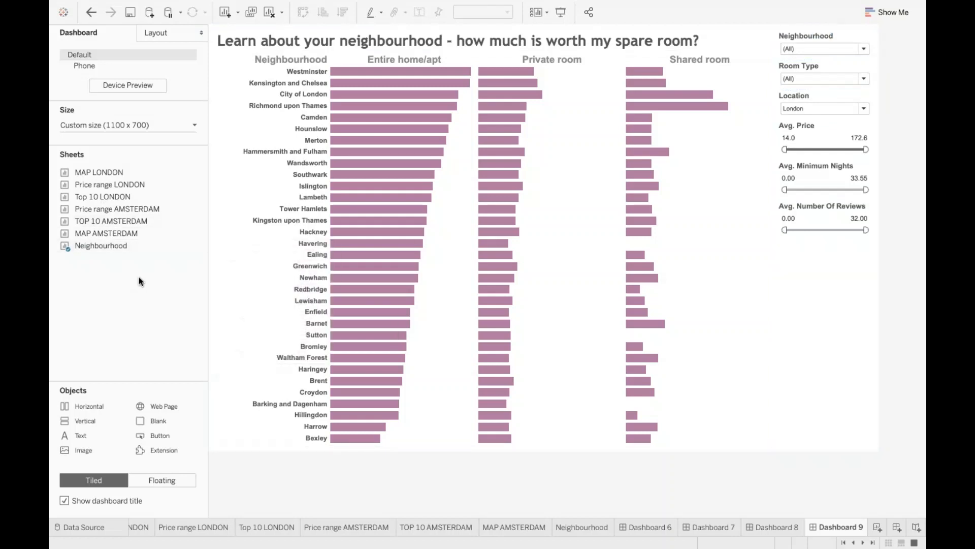
Step: Add a tiled Blank object to the left of the neighbourhood chart and narrow it to free a strip for the filter box
drag(157, 419, 240, 280)
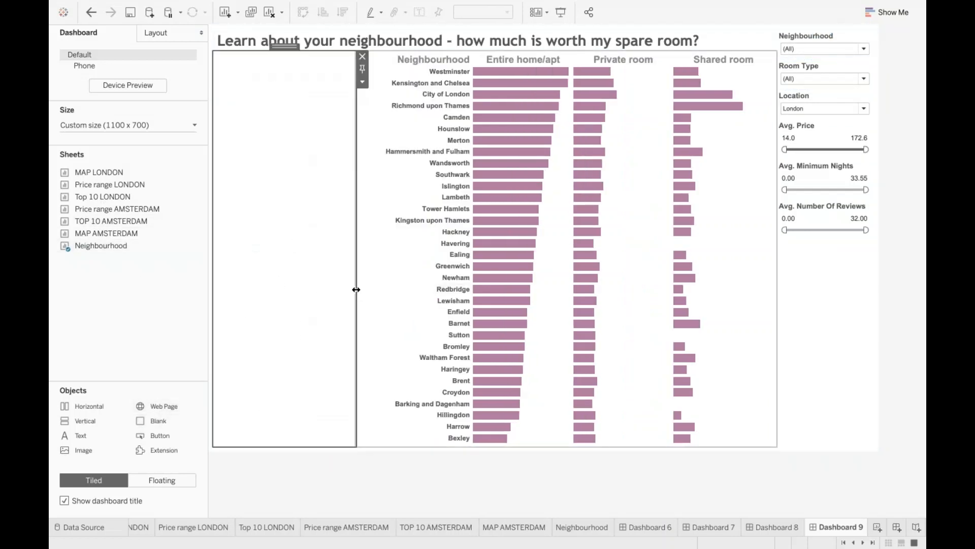
drag(355, 287, 216, 312)
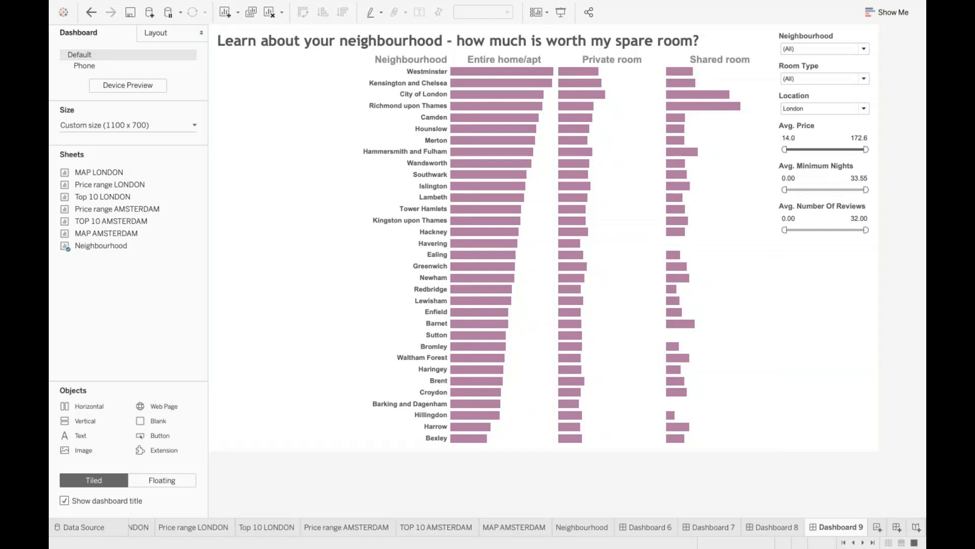
Step: Place a floating Vertical container over the blank strip beside the chart and resize it into a narrow, tall box
click(171, 485)
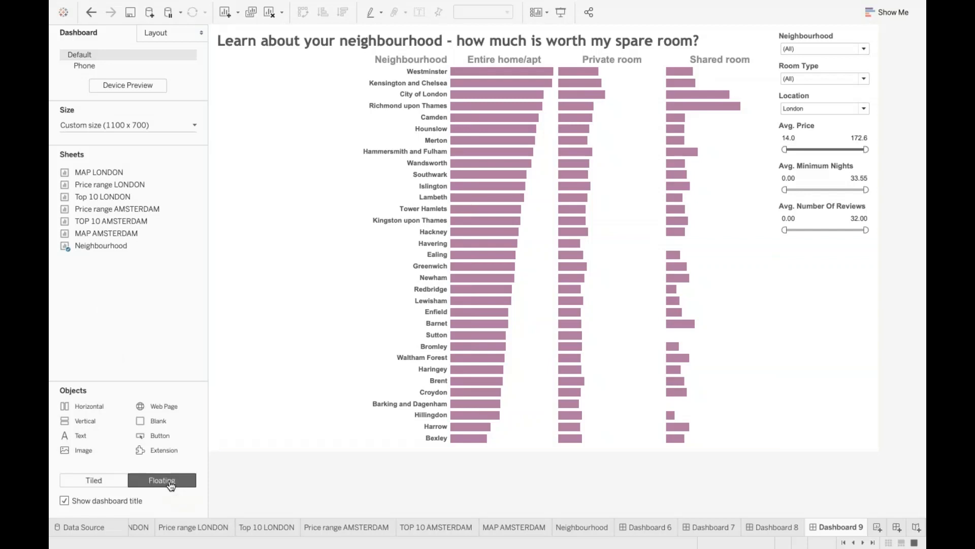
drag(90, 419, 215, 66)
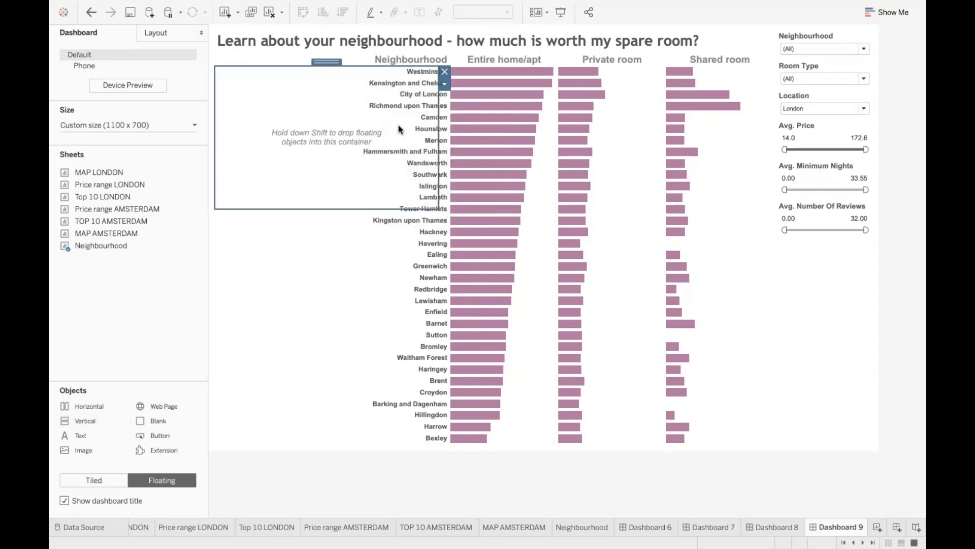
drag(440, 139, 348, 149)
drag(288, 206, 280, 414)
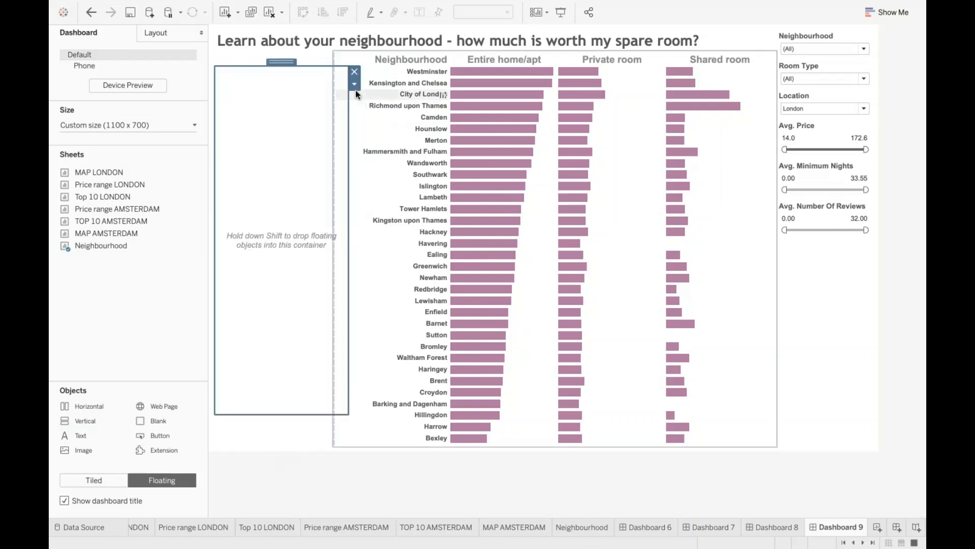
Step: Add a Show/Hide button to the floating vertical container and select that button
click(354, 84)
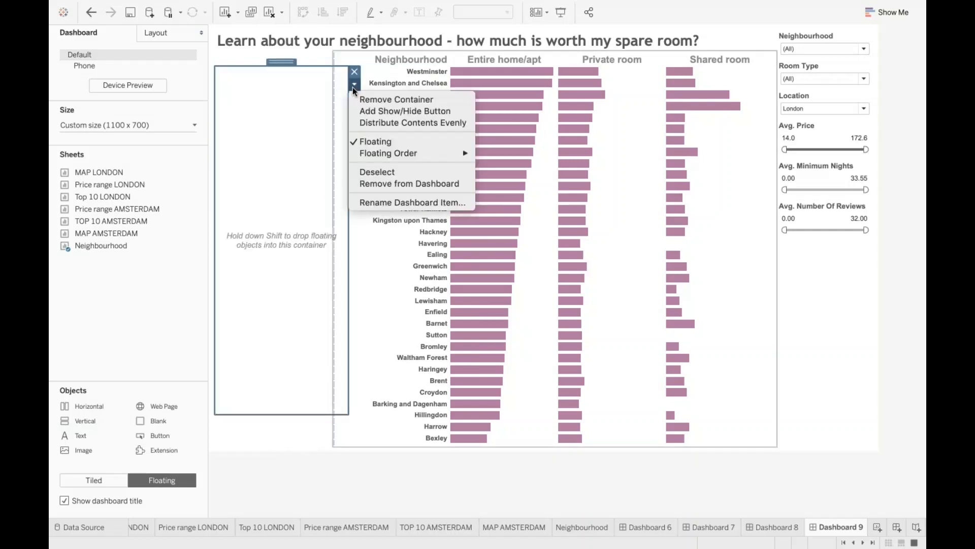
click(374, 111)
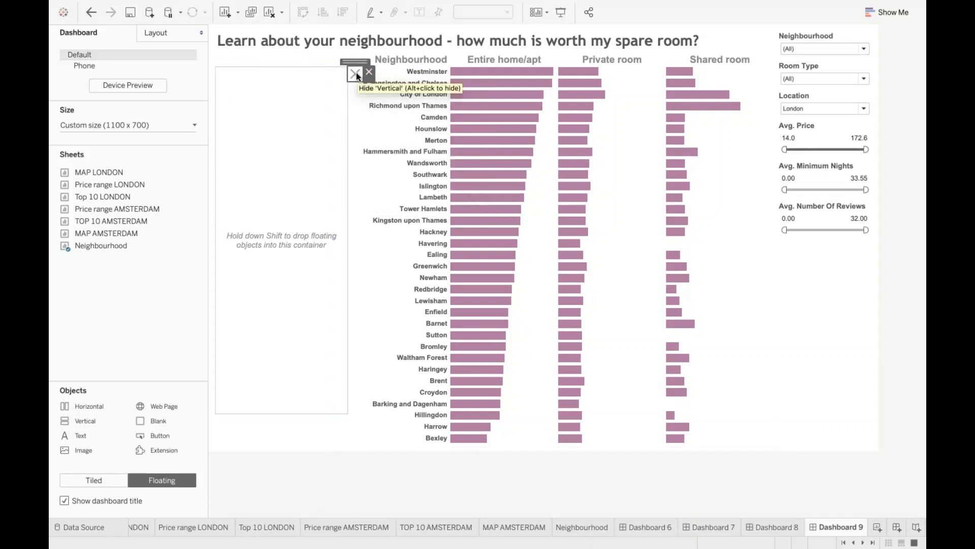
click(355, 72)
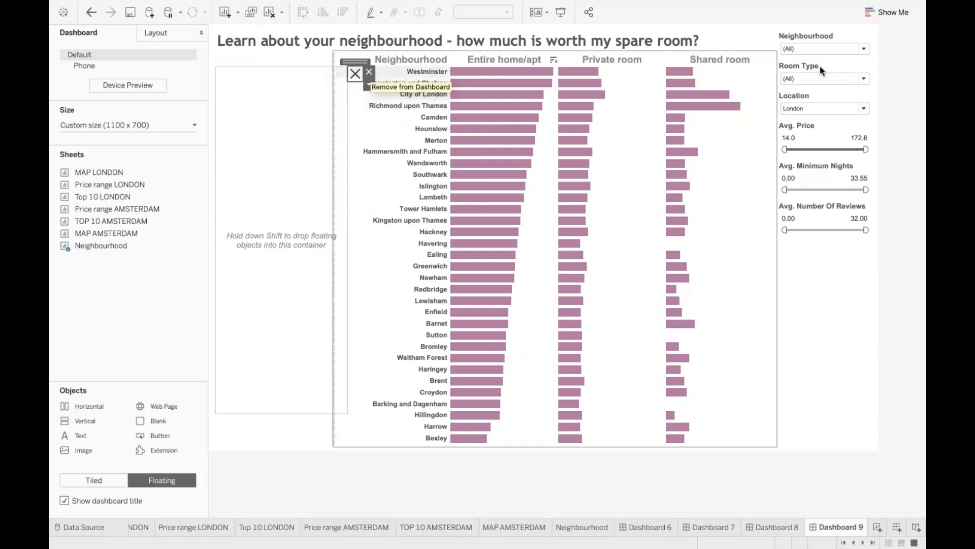
Step: Move the container holding all six filters into the floating vertical container and turn off its fixed height
click(813, 35)
double_click(824, 32)
drag(824, 31, 297, 227)
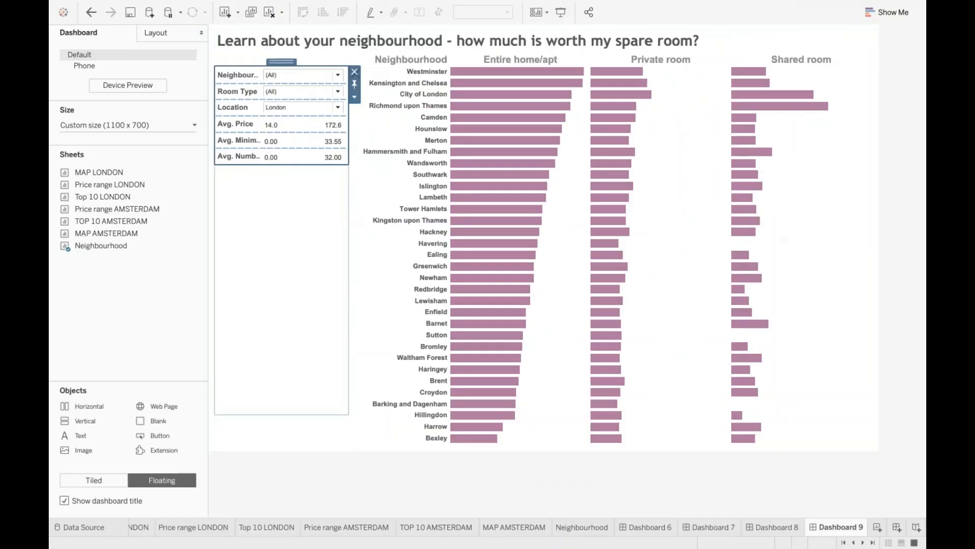
click(354, 98)
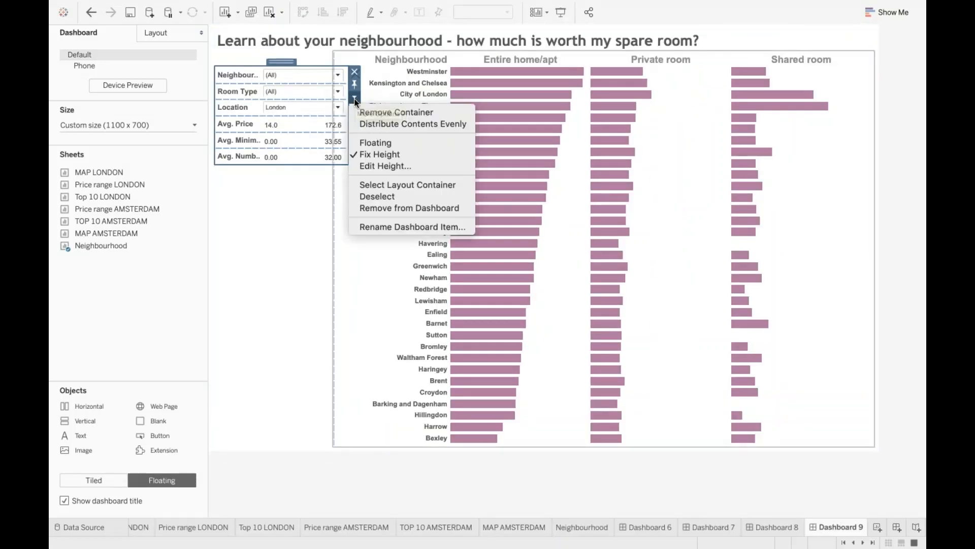
click(367, 156)
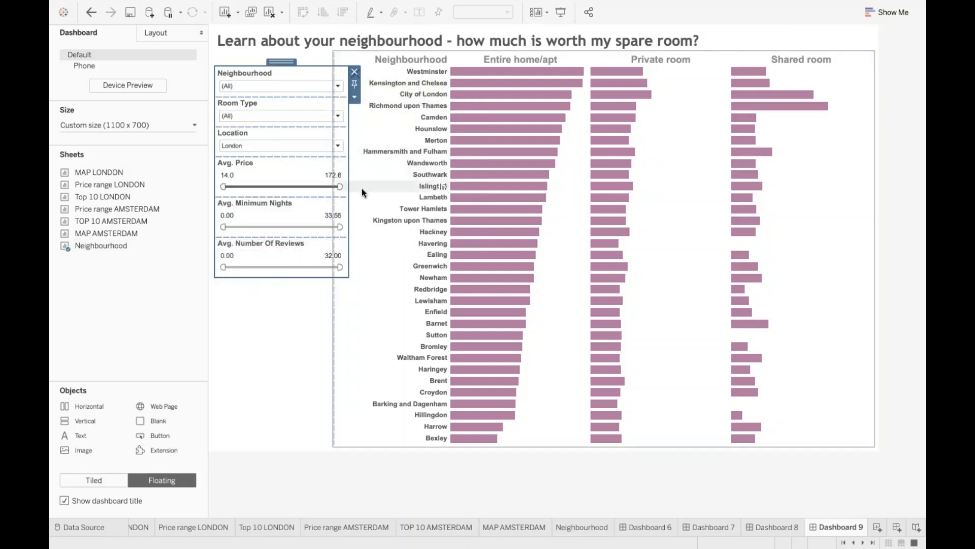
click(321, 61)
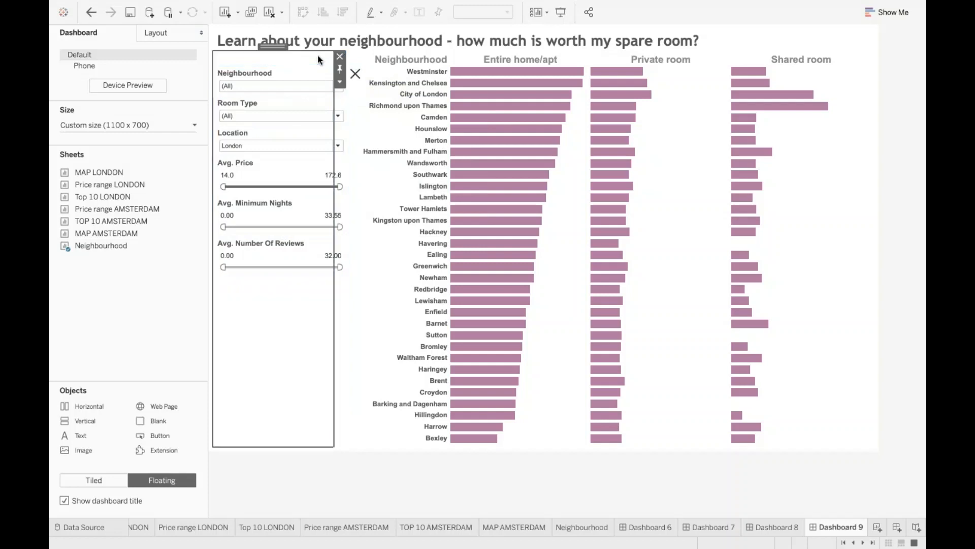
Step: Test the Show/Hide button by hiding and showing the floating filter container twice
click(352, 71)
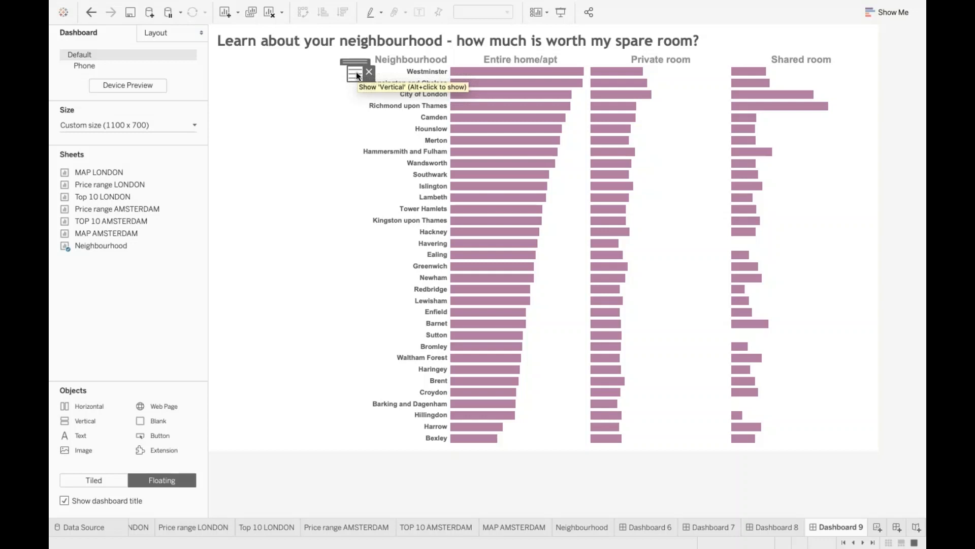
click(356, 74)
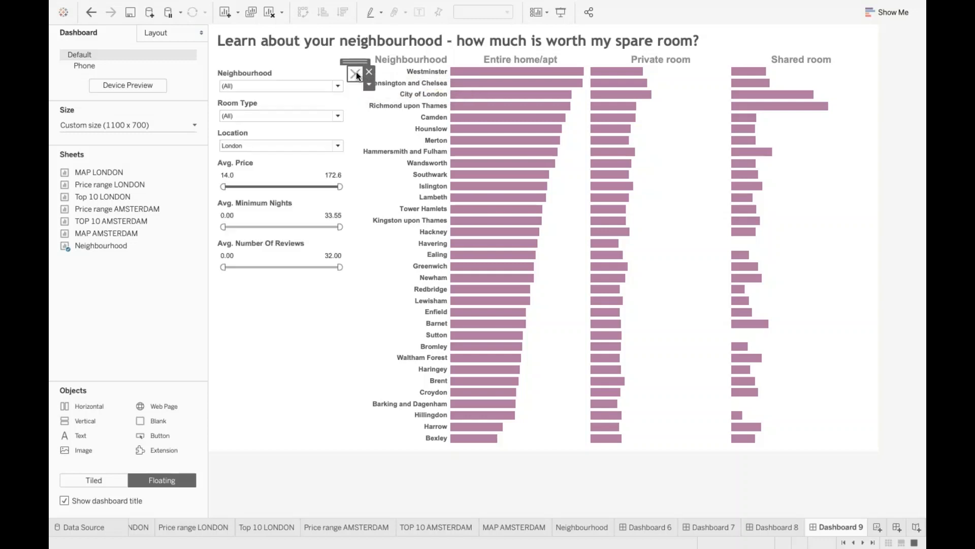
click(356, 75)
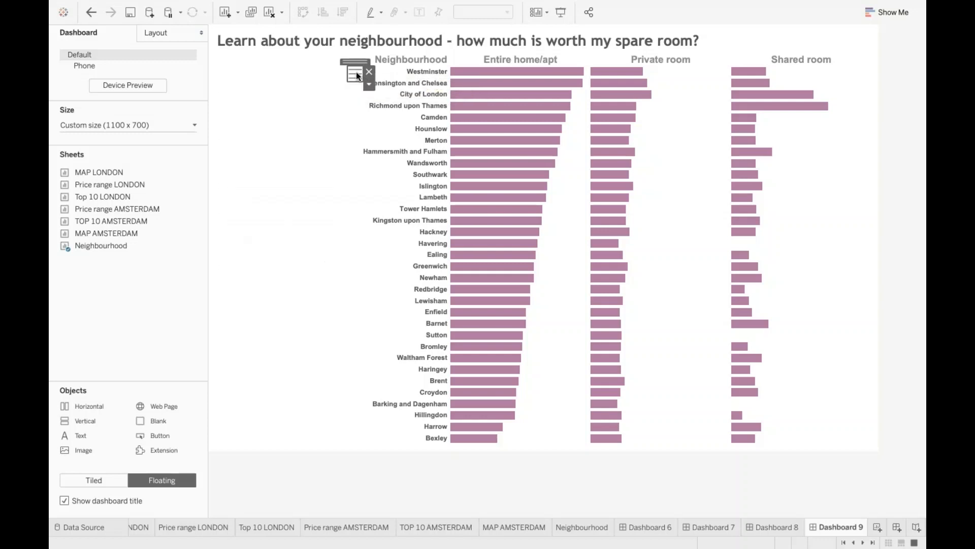
click(356, 75)
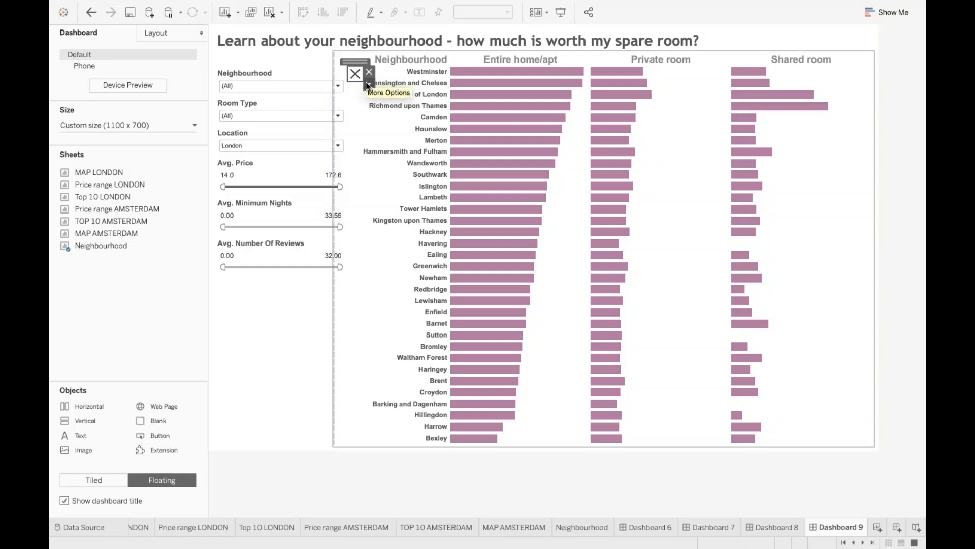
Step: Review the Show/Hide button's target item and button style options, keeping Vertical and Image Button
click(369, 84)
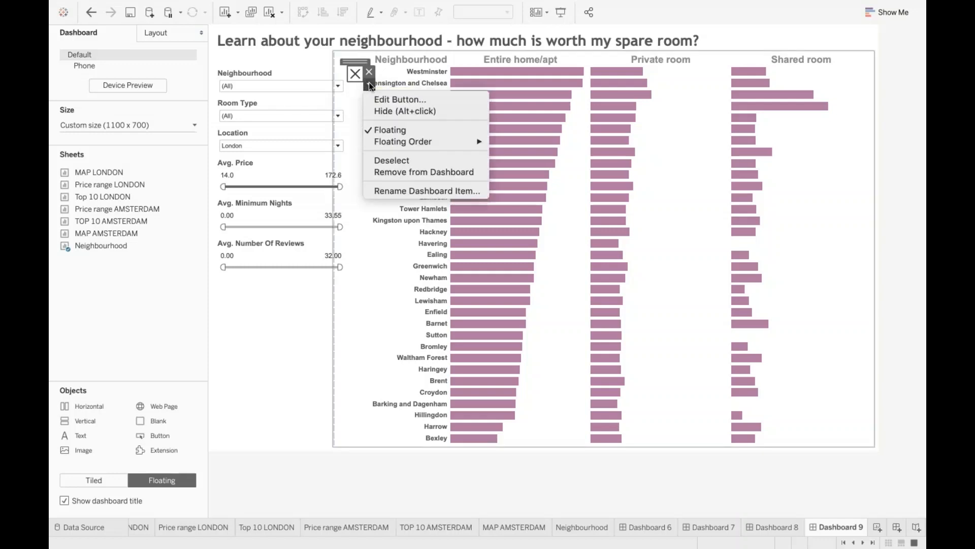
click(392, 100)
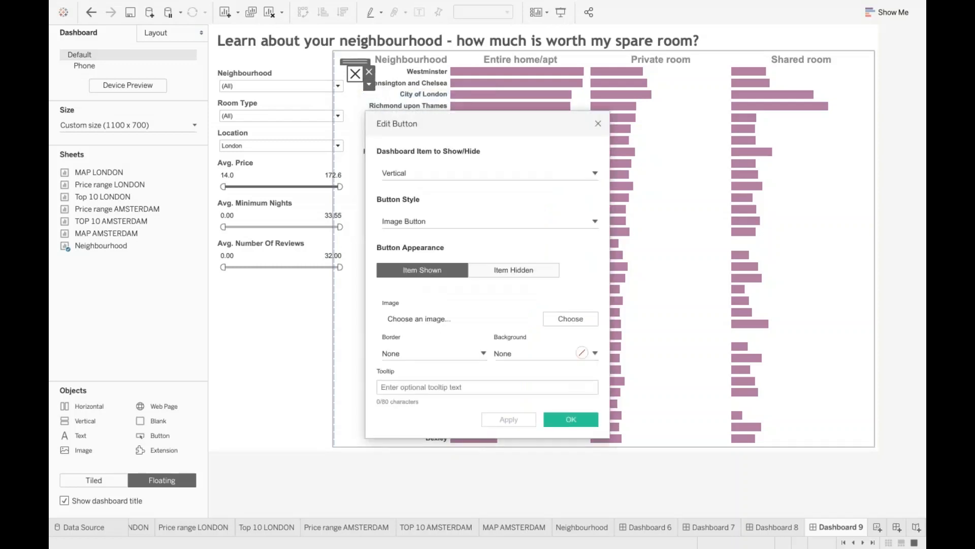
click(489, 173)
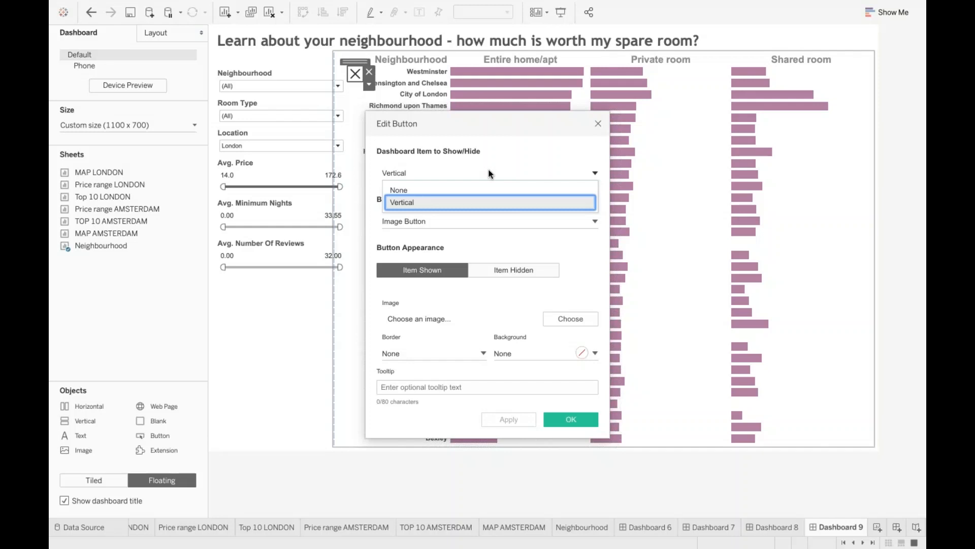
click(490, 172)
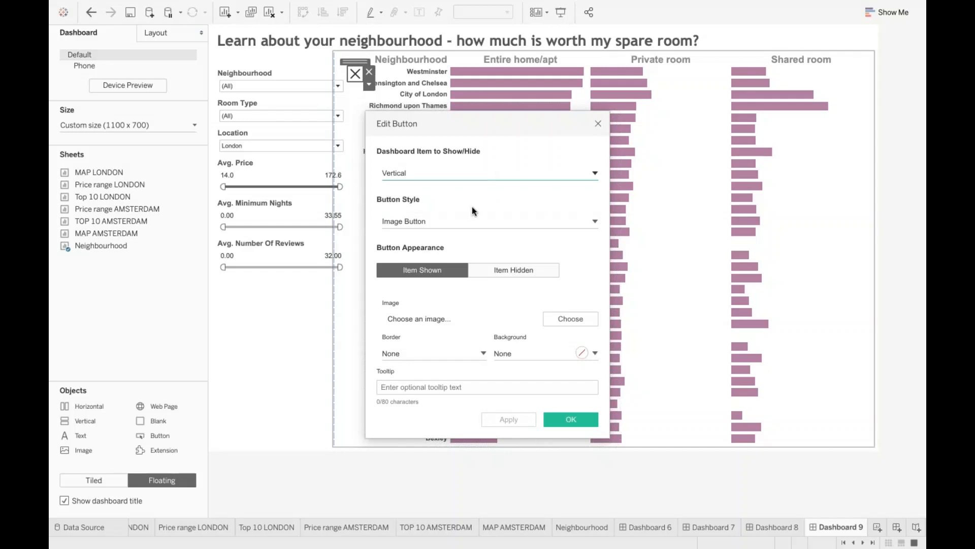
click(468, 222)
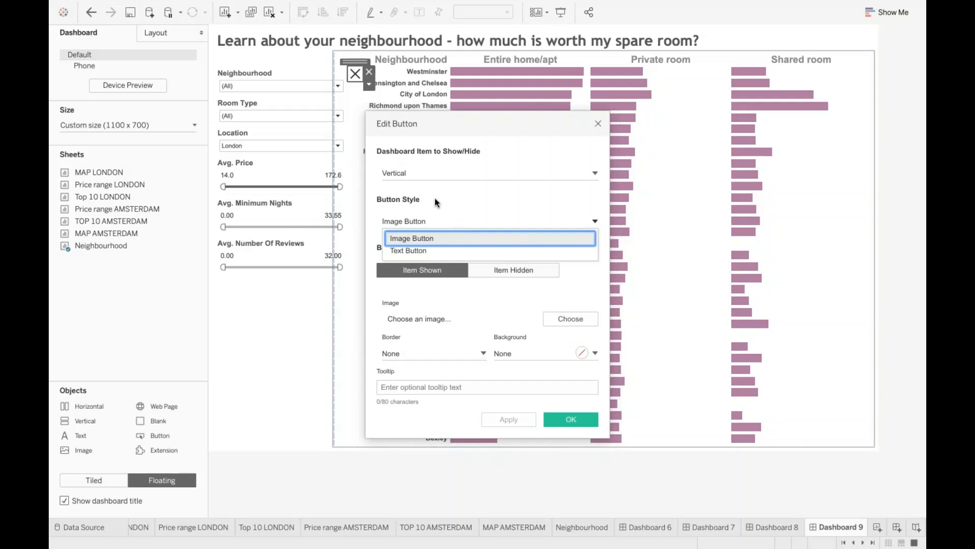
click(454, 237)
click(598, 124)
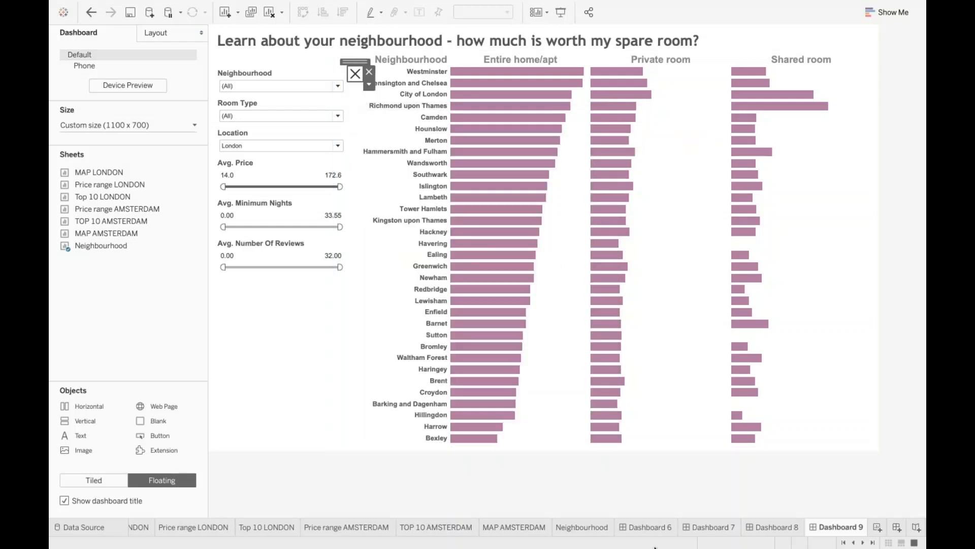
Step: Try the text-style Show/Hide button on Dashboard 6 by showing and hiding its filters, and return to Dashboard 9
click(638, 528)
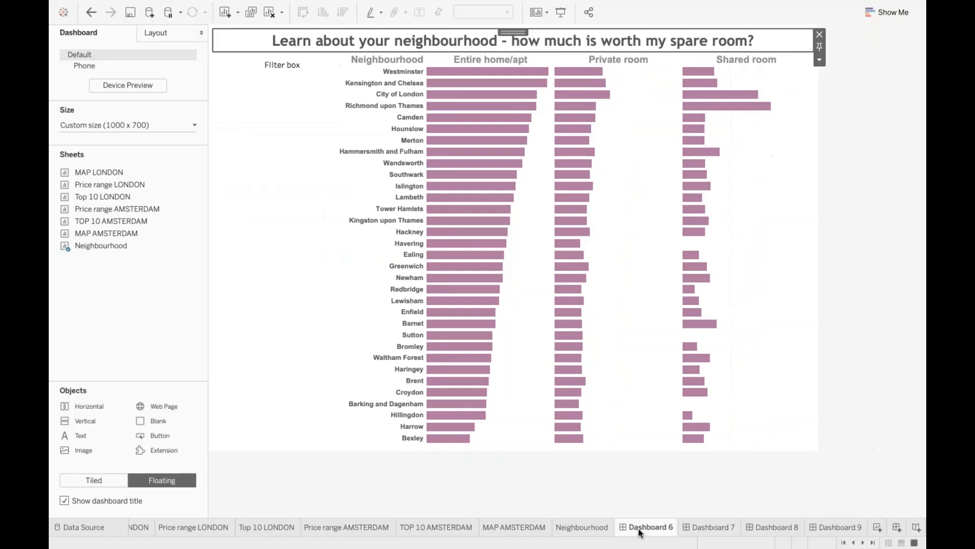
click(292, 66)
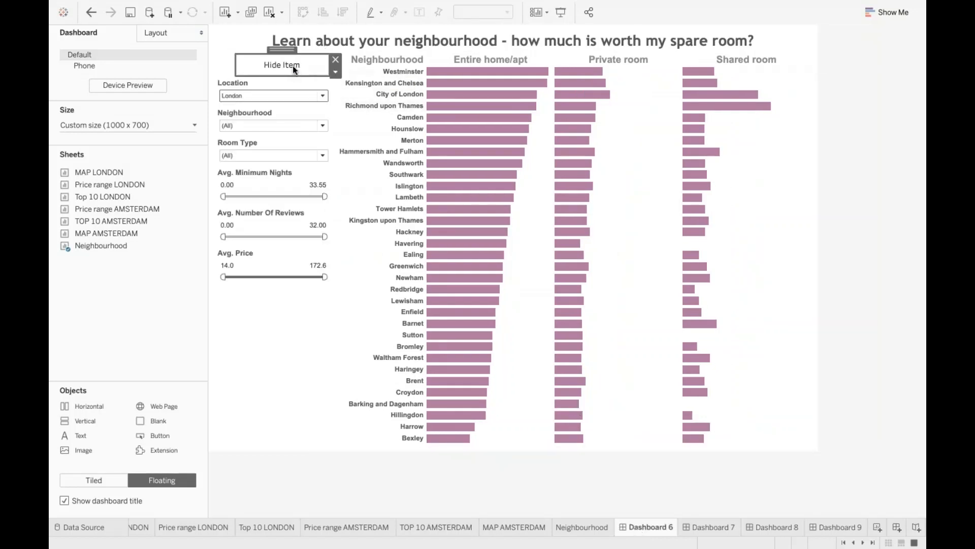
click(292, 65)
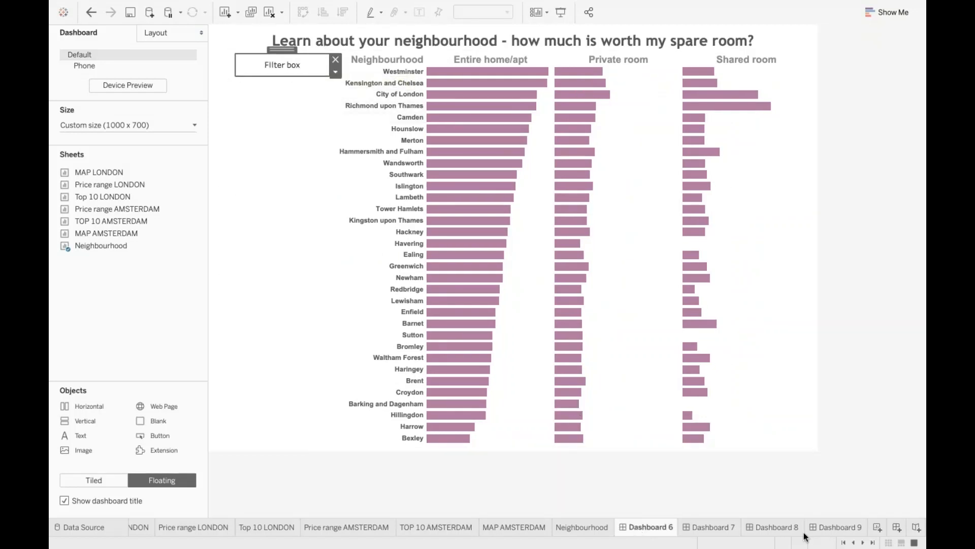
click(853, 528)
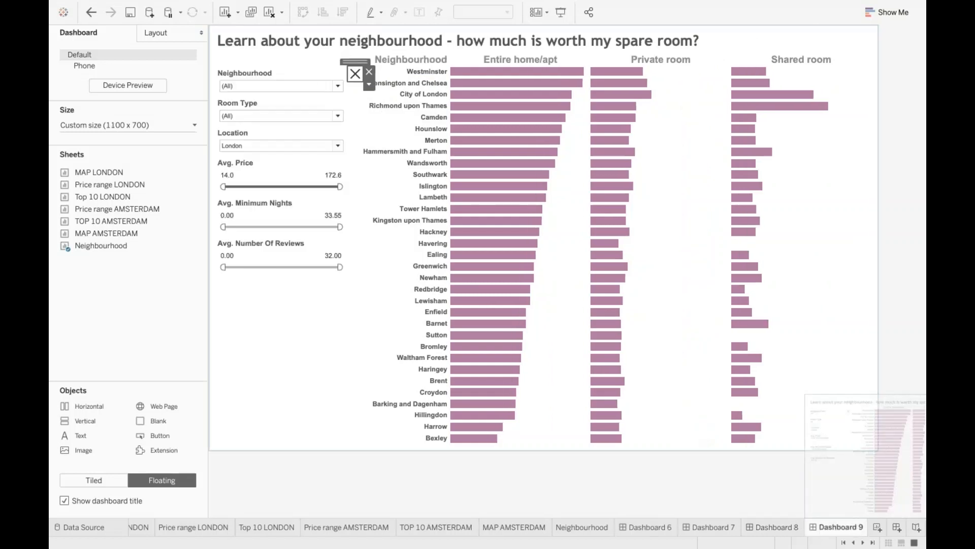
Step: Review the Show/Hide button's border and background options, keeping both set to None
click(369, 85)
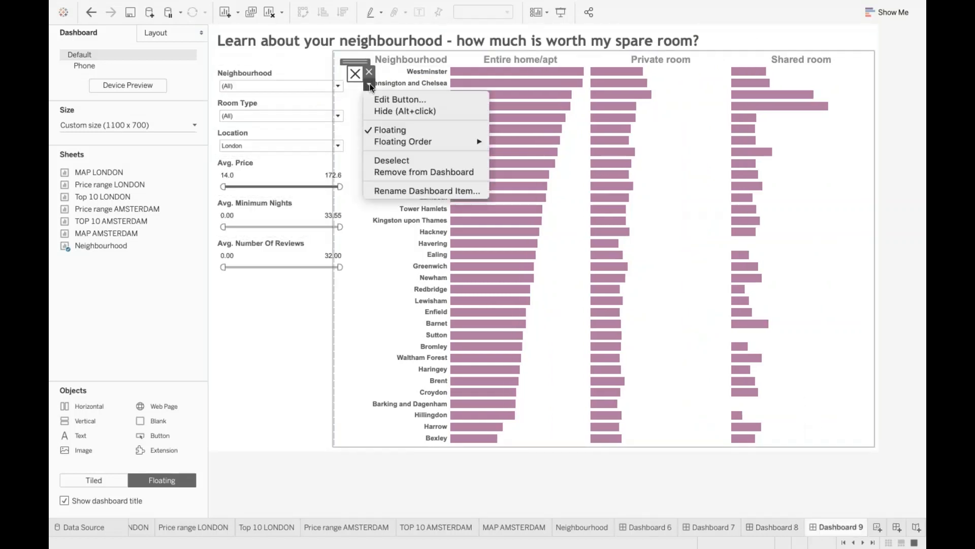
click(382, 101)
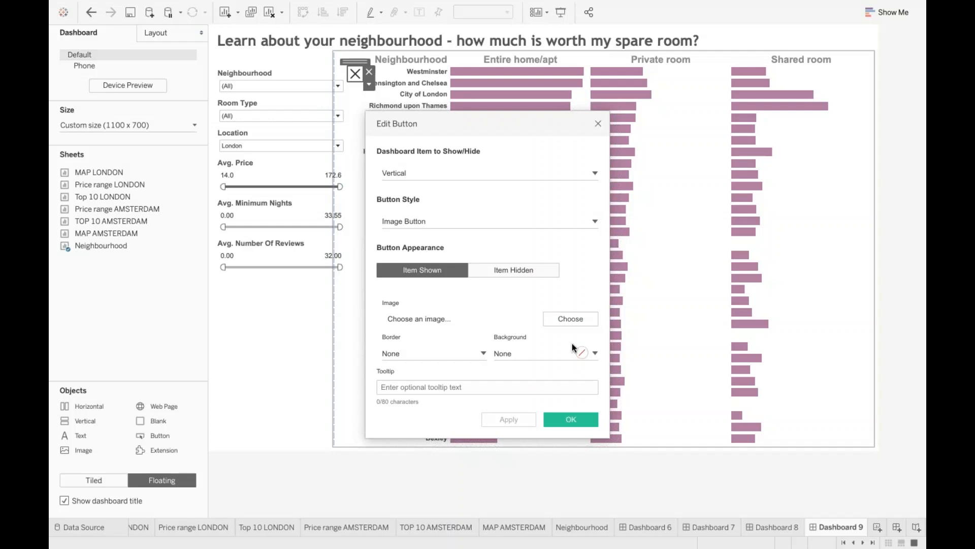
click(395, 354)
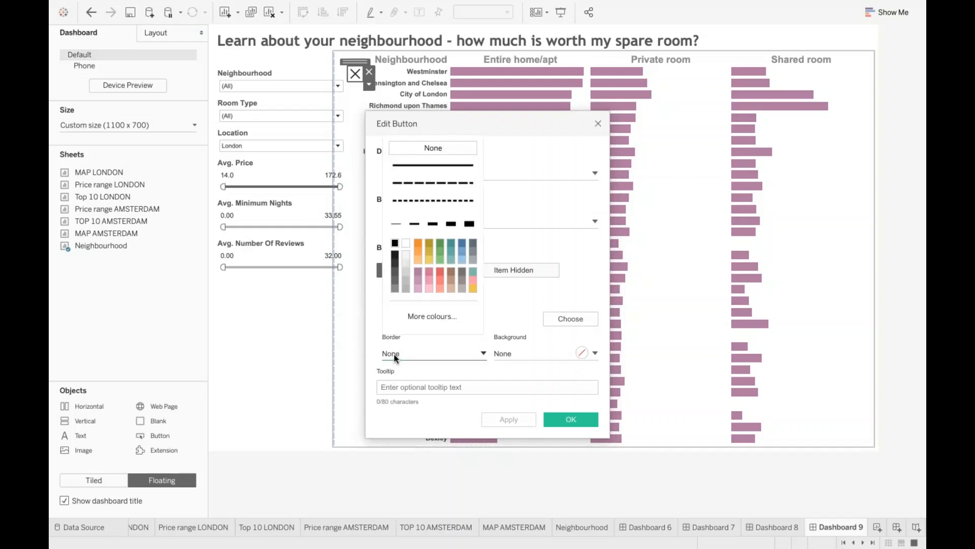
click(395, 354)
click(541, 355)
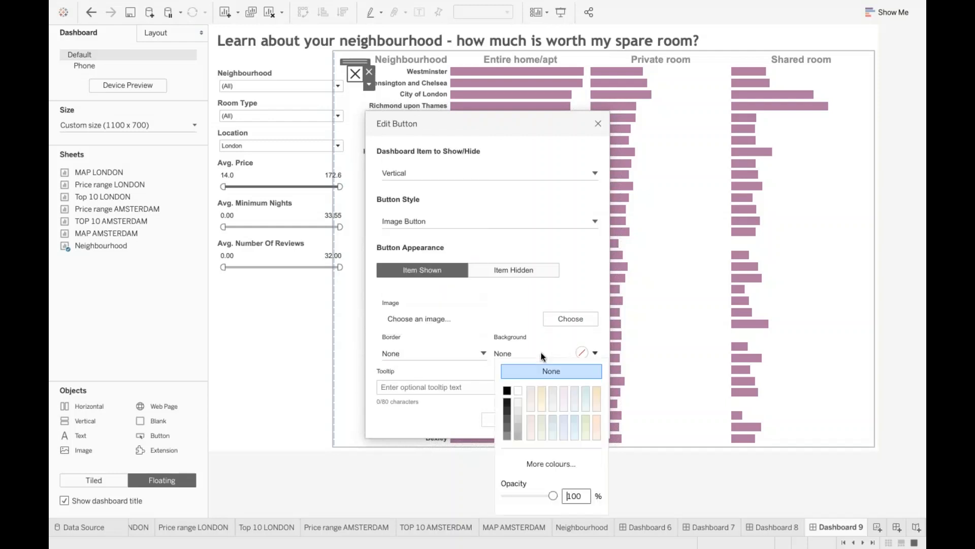
click(541, 355)
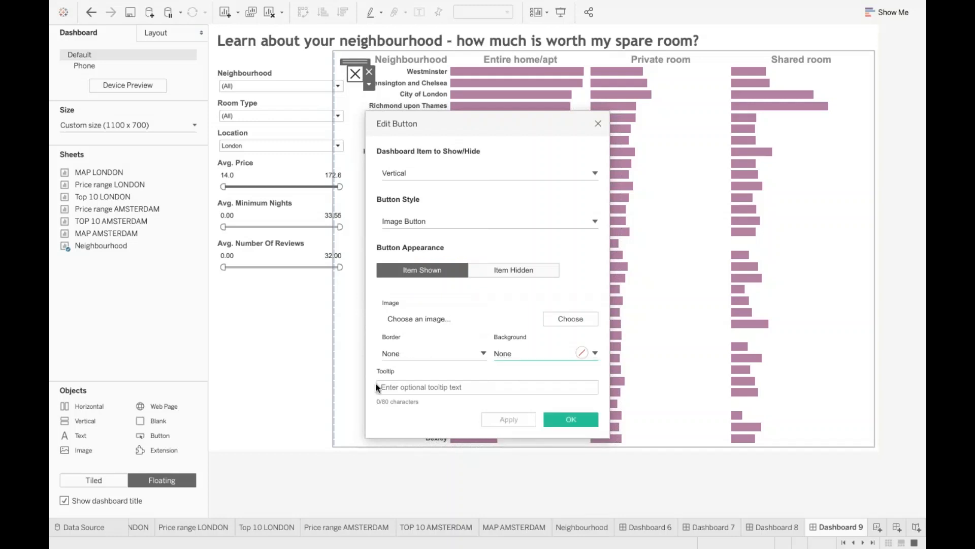
click(573, 414)
Step: Hide the floating filter container with its Show/Hide button and deselect all dashboard items
click(63, 314)
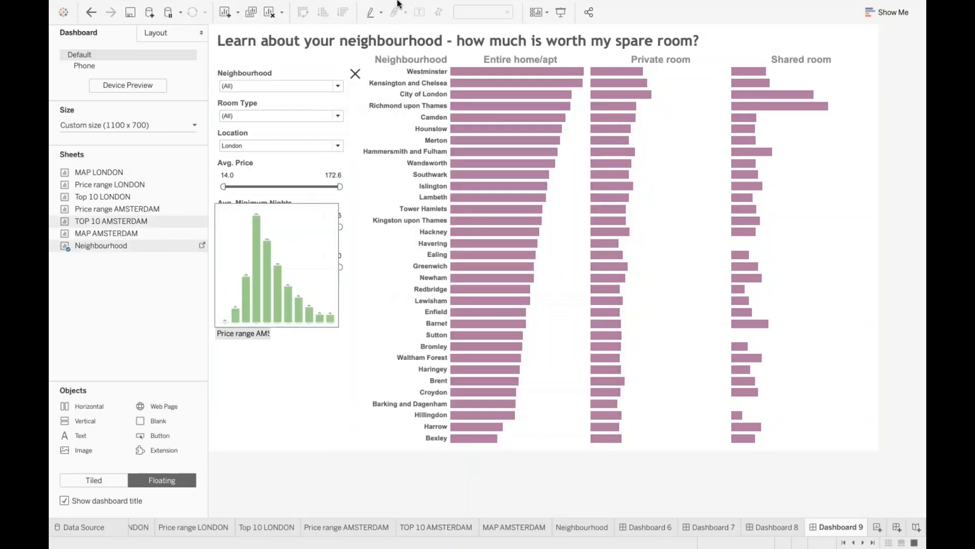
click(356, 74)
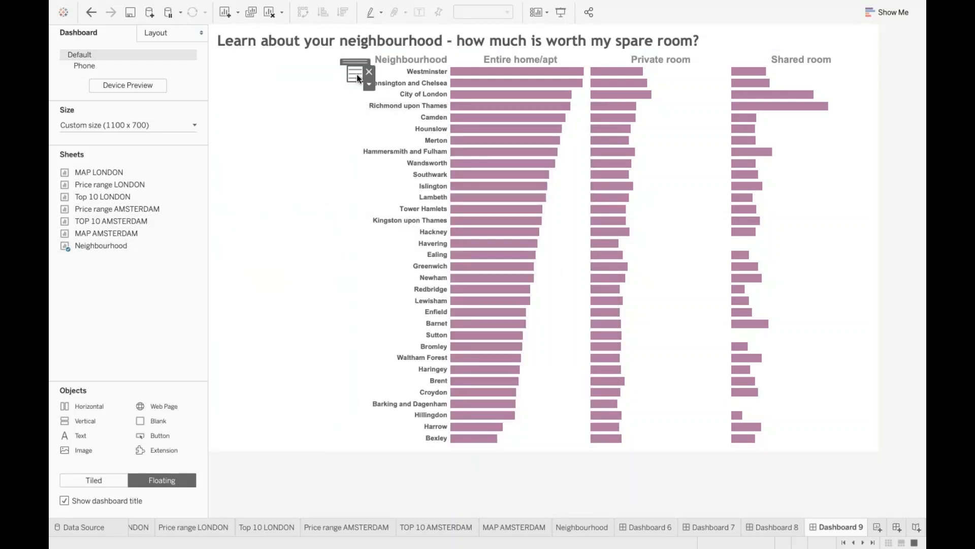
click(291, 291)
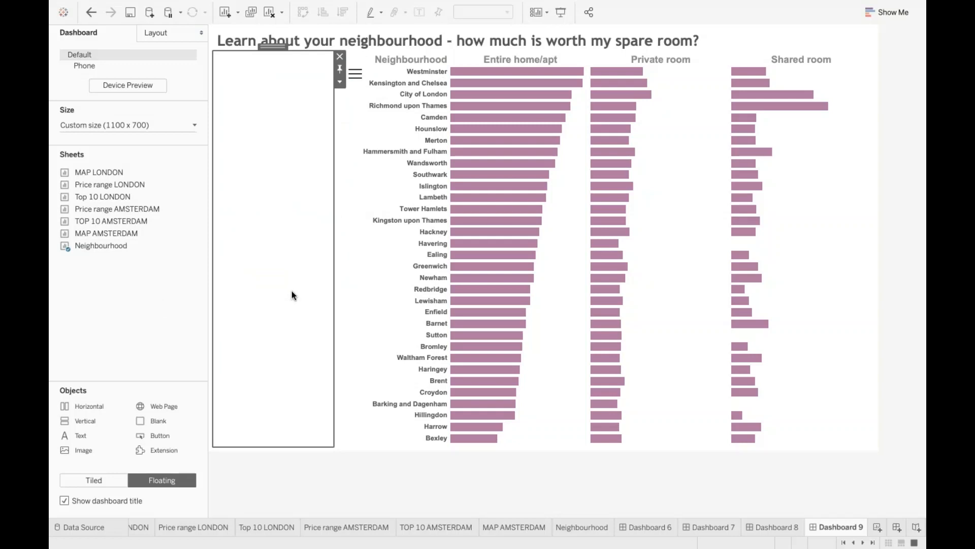
click(171, 312)
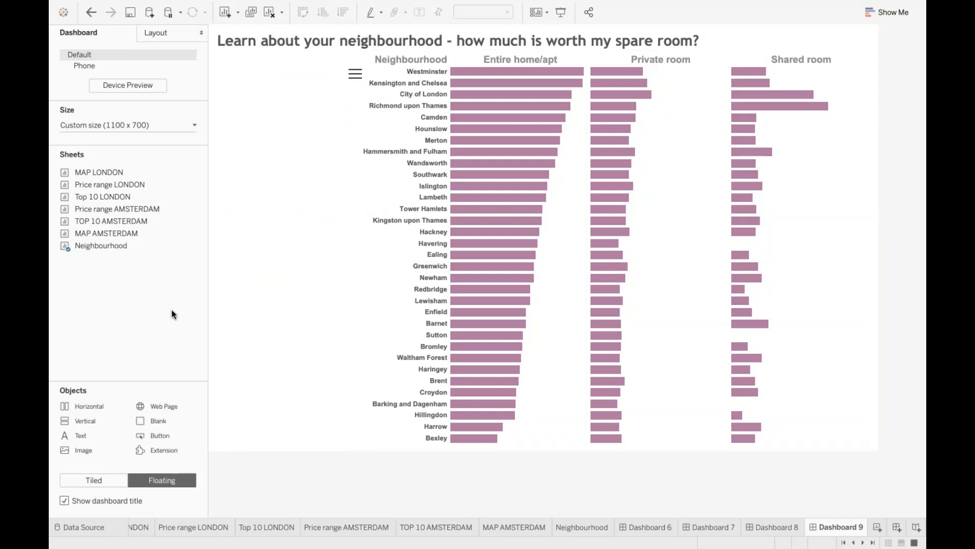